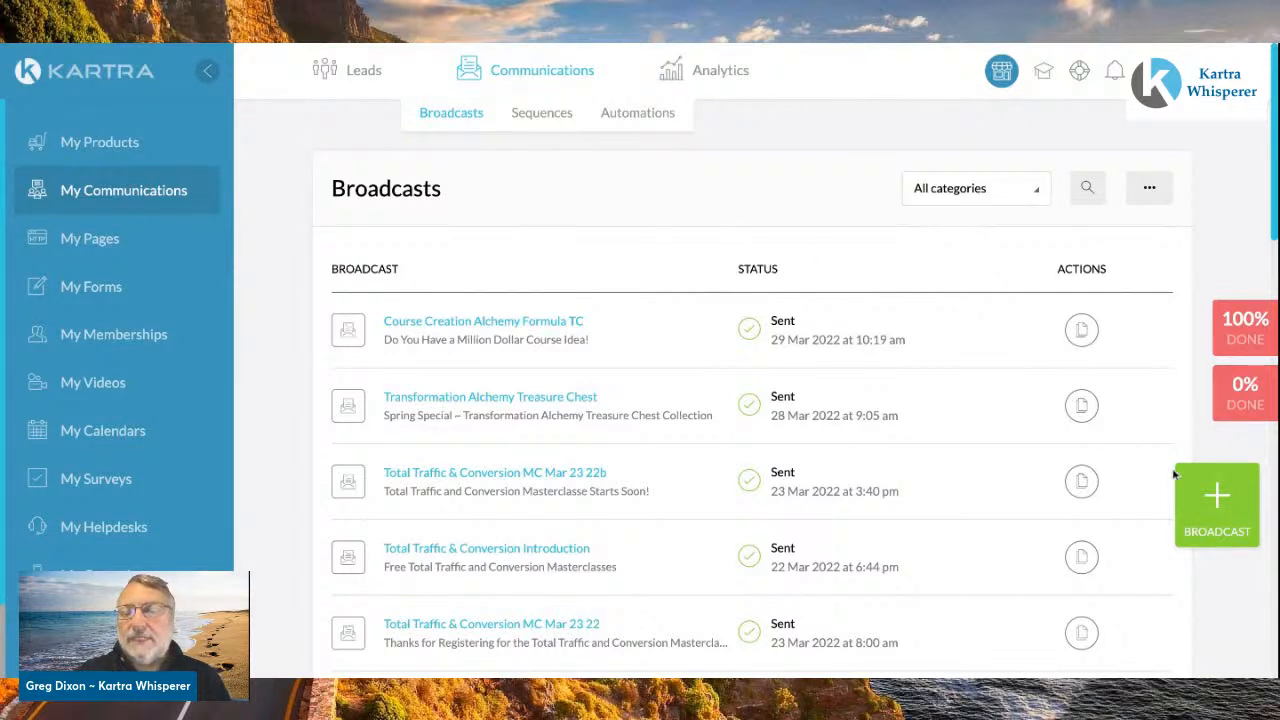
- Start a new broadcast and name it "Sample Broadcast"
left_click(1220, 500)
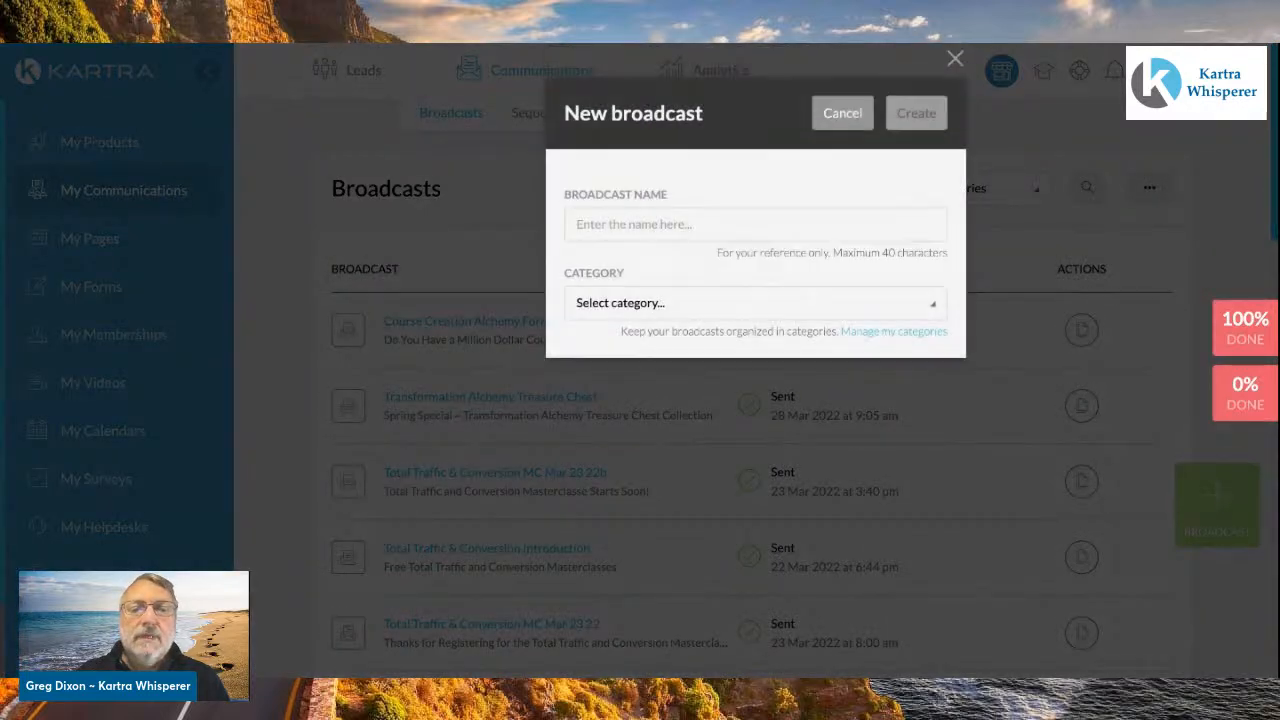
left_click(594, 220)
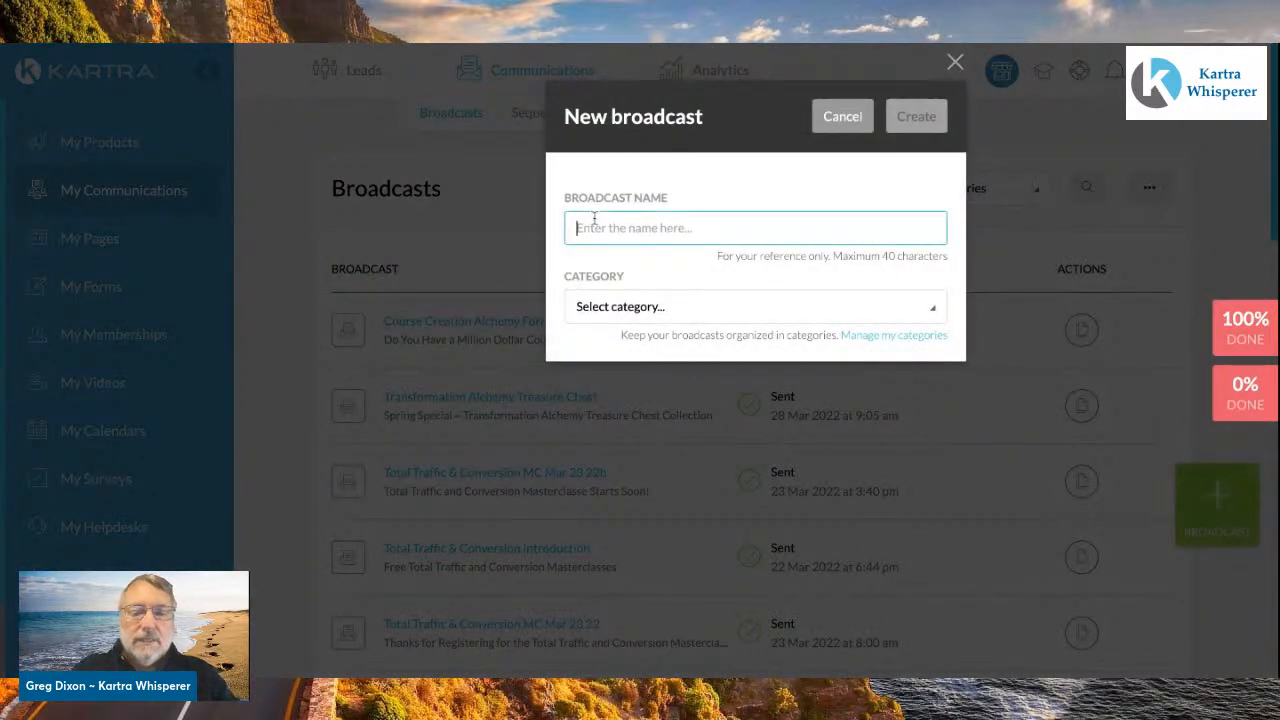
type("Sampl")
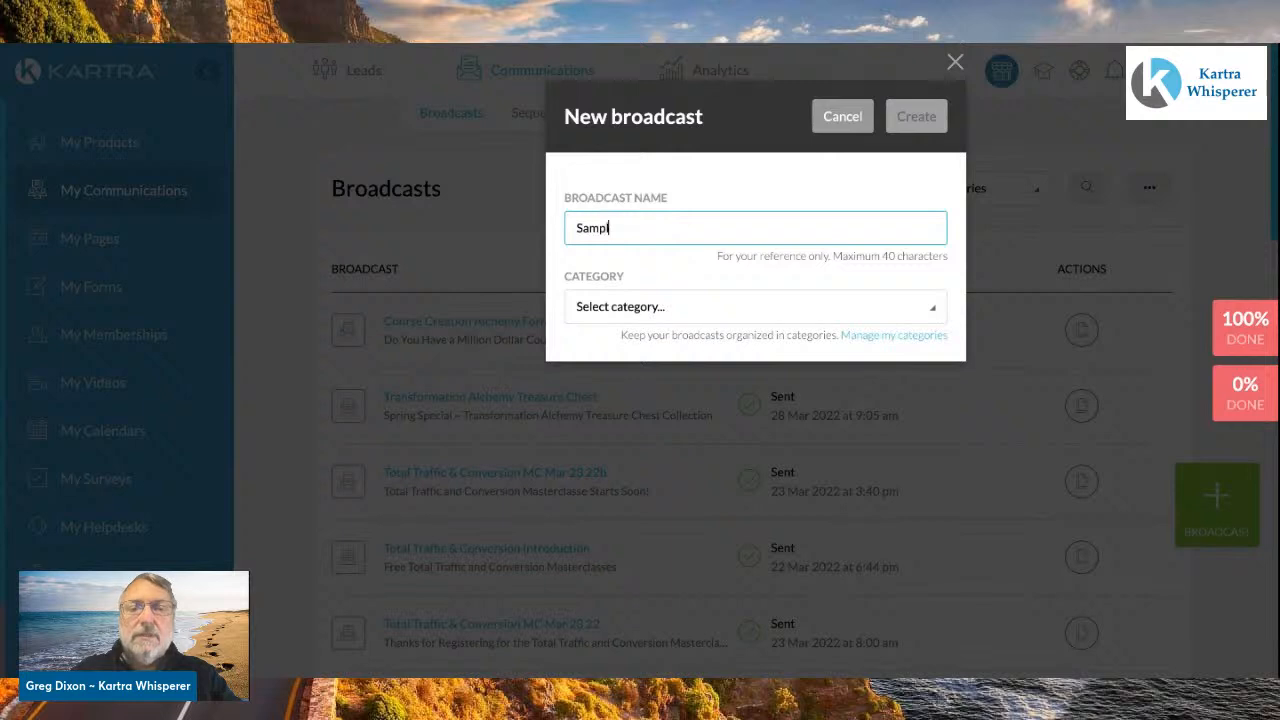
type("e Broa")
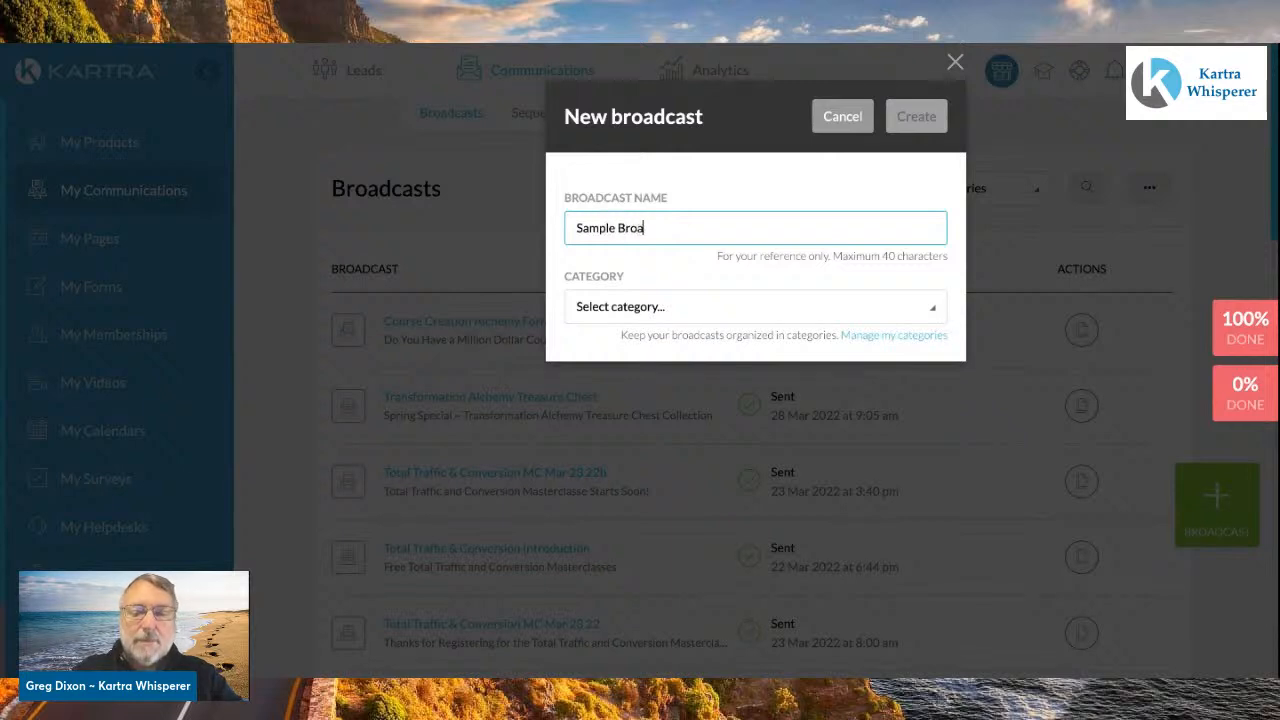
type("dcast")
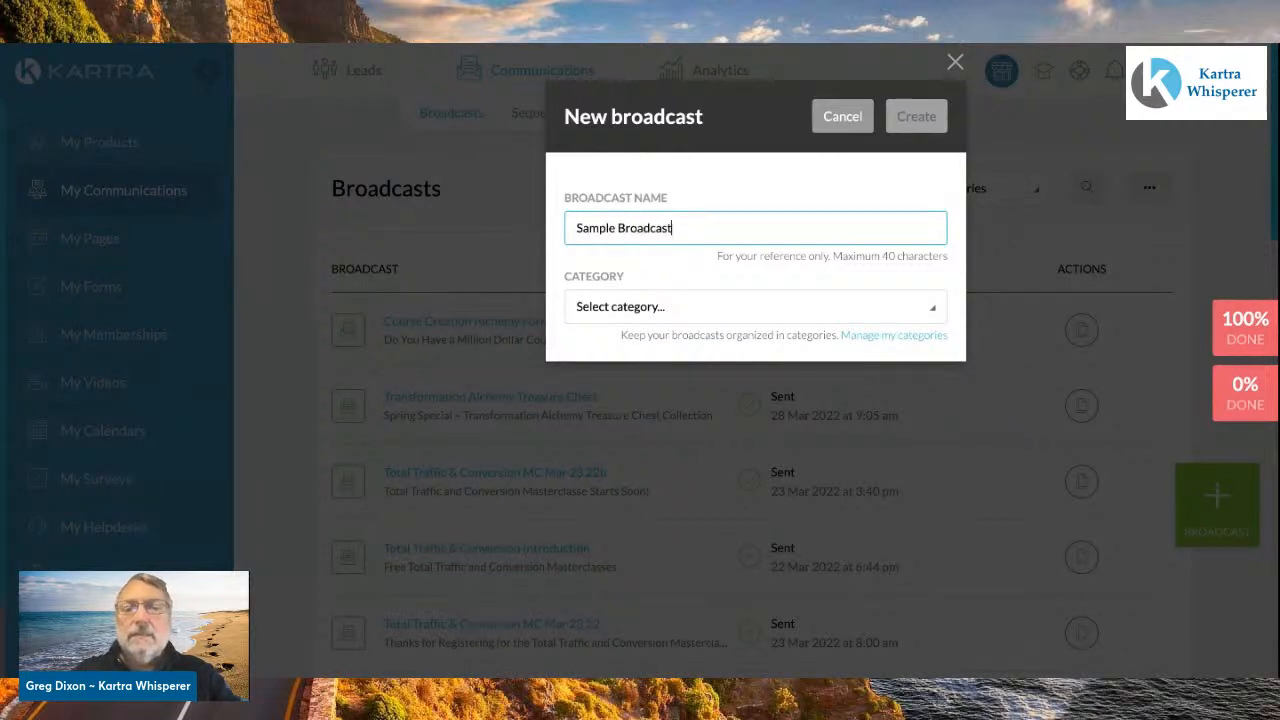
- Check the existing categories for the broadcast, and add a new category named "Demonstration"
left_click(930, 311)
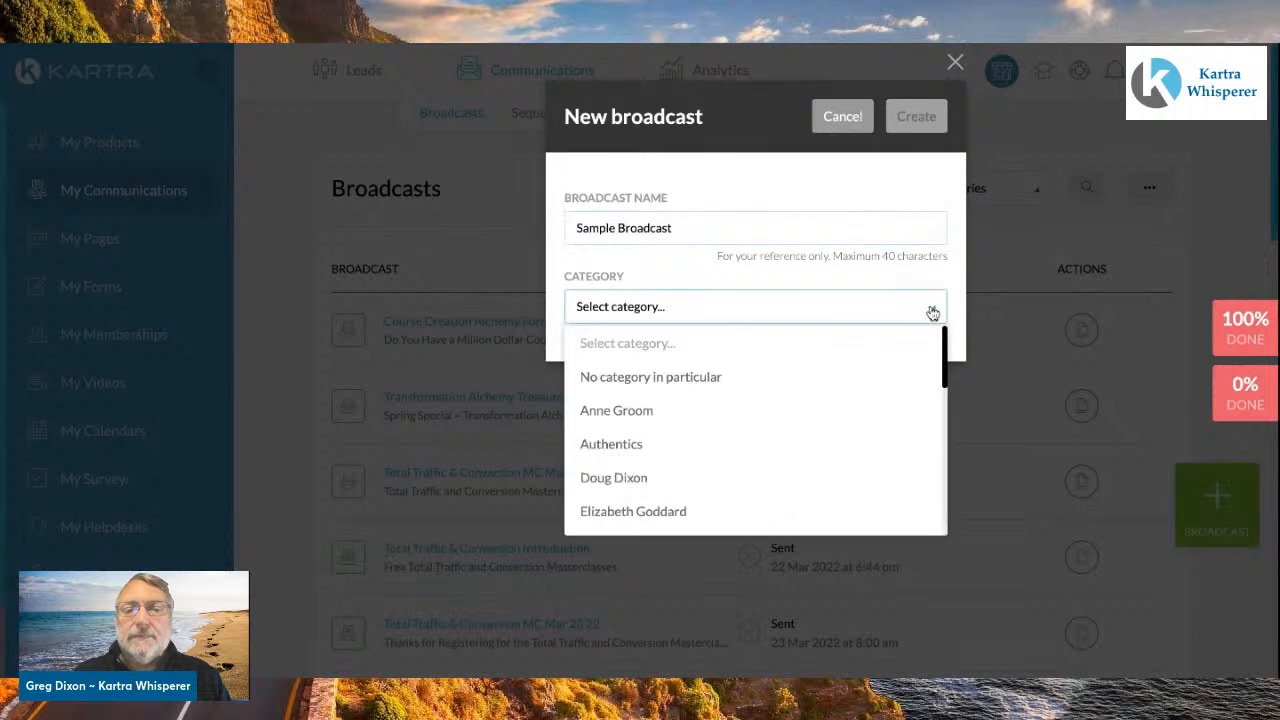
scroll(786, 434, "down", 2)
scroll(788, 435, "up", 2)
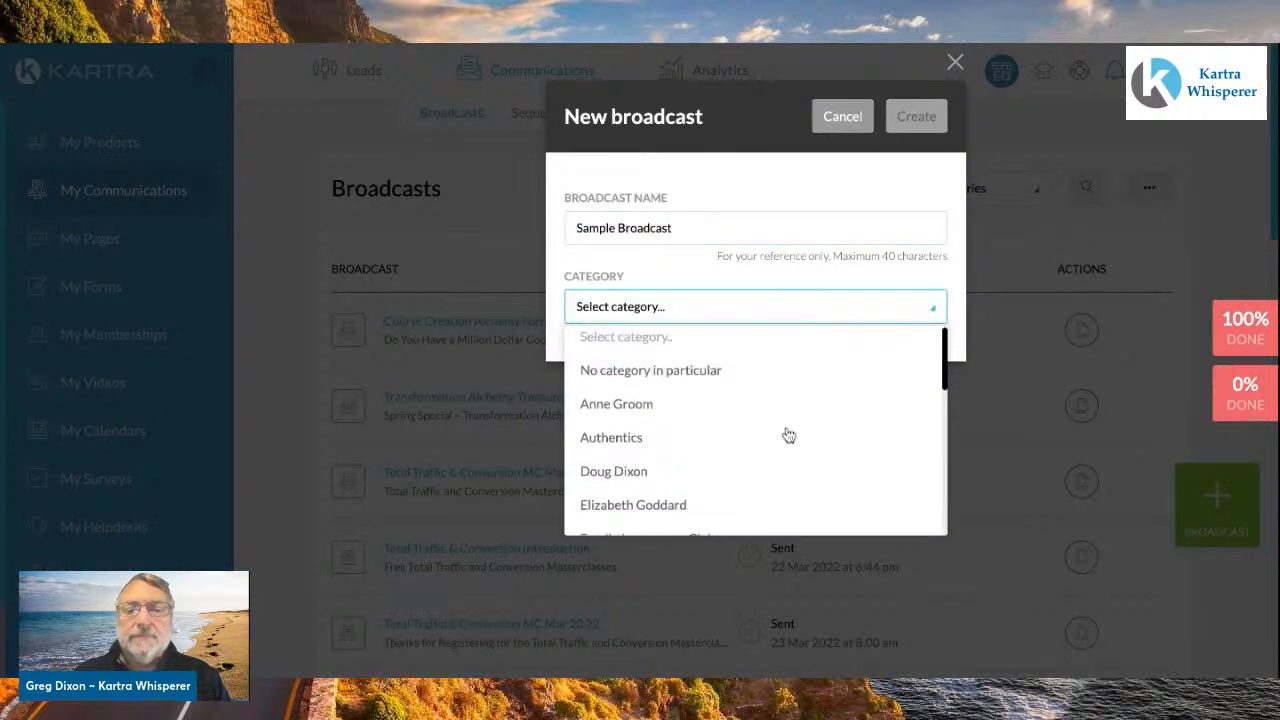
left_click(941, 287)
left_click(923, 343)
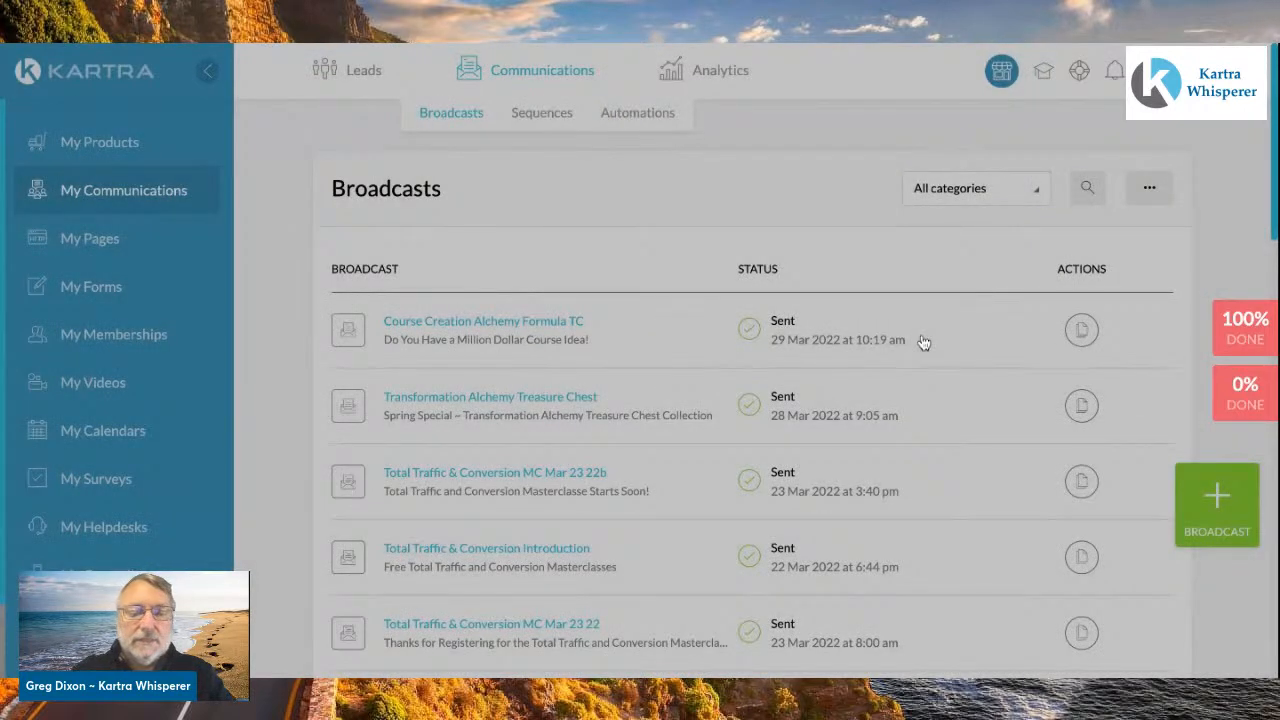
type("Demonst")
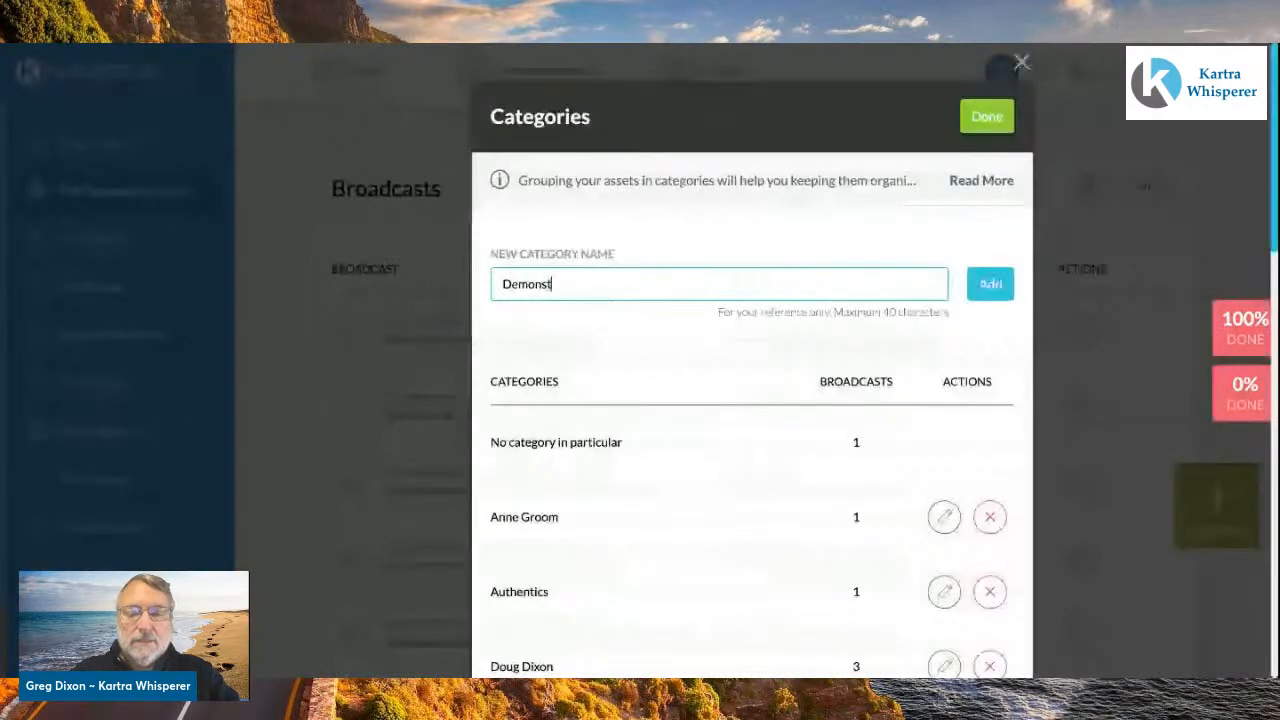
type("ration")
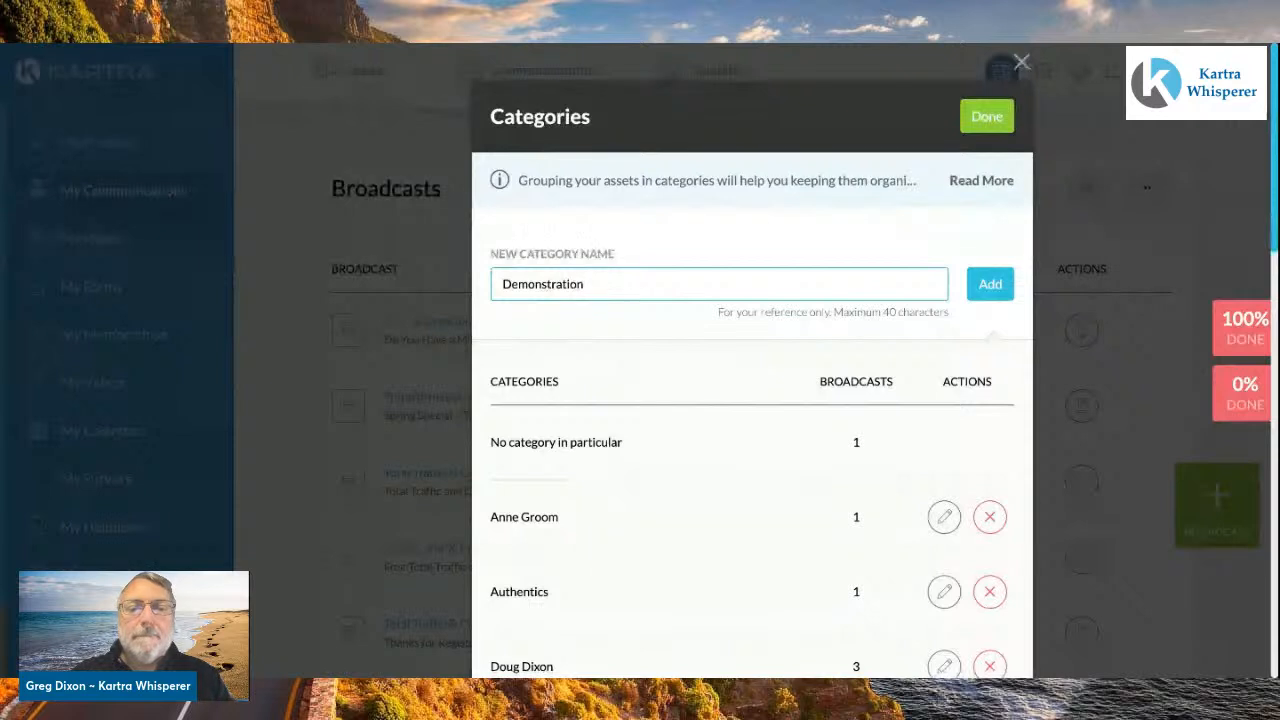
left_click(990, 285)
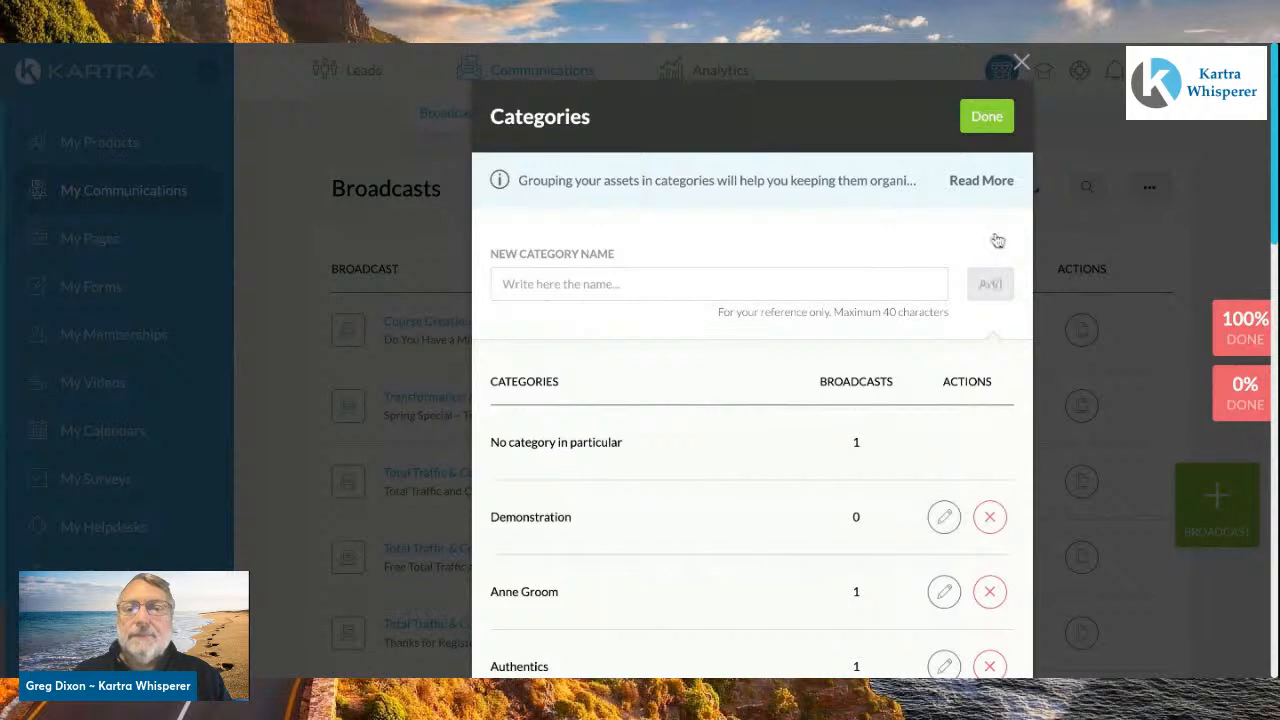
left_click(987, 117)
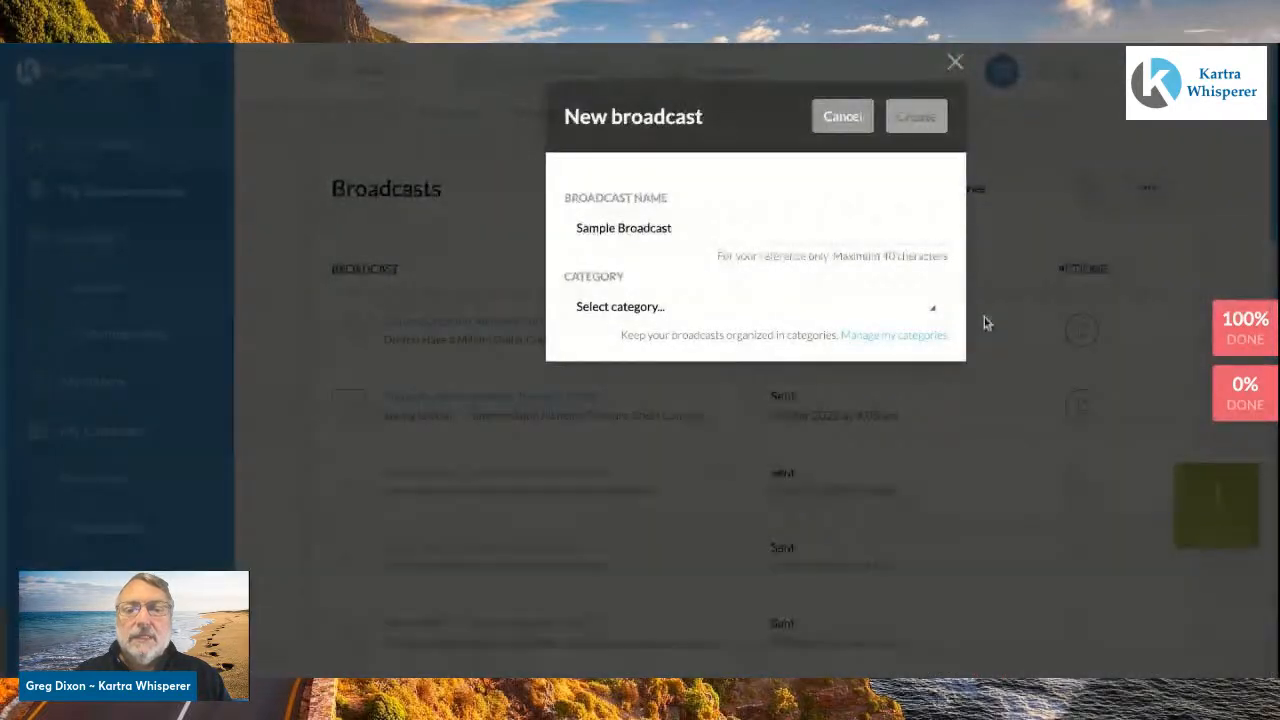
- Assign the Demonstration category to the new broadcast and create it
left_click(930, 310)
left_click(658, 479)
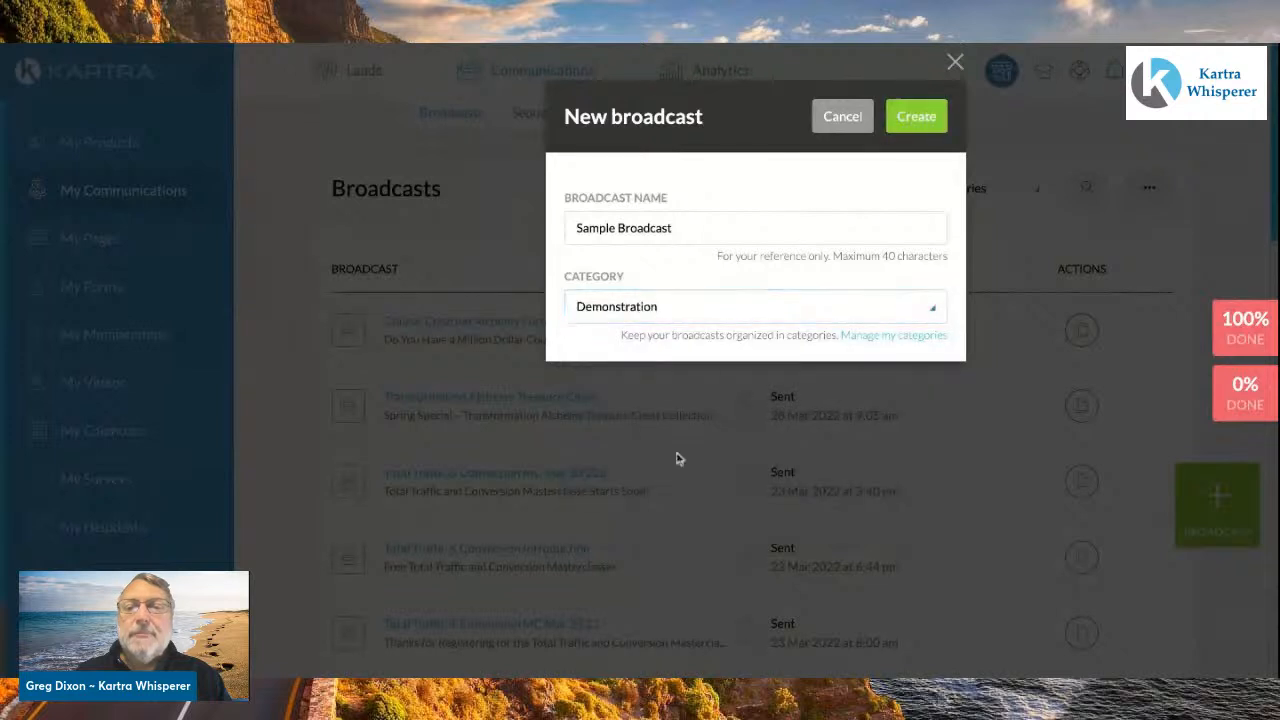
left_click(930, 125)
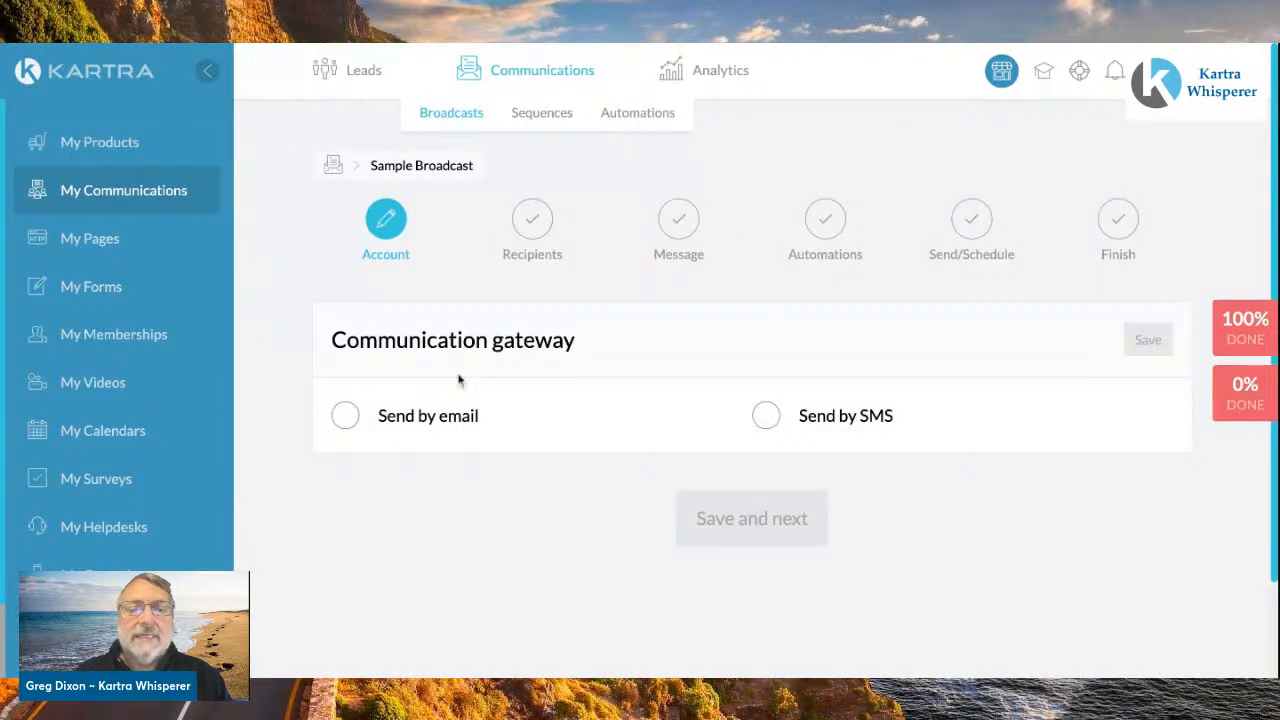
- Set the communication gateway to send by email, replace the send-from and reply-to email addresses, and save to continue to the recipients
left_click(764, 415)
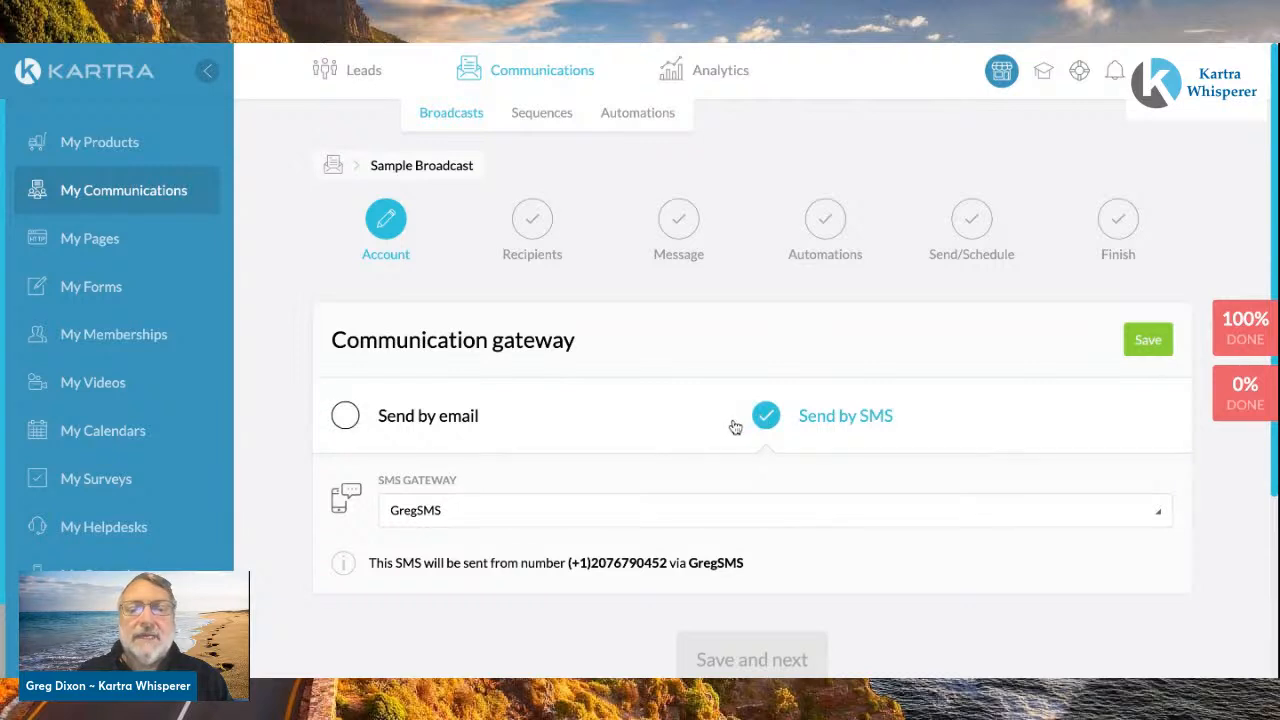
left_click(347, 420)
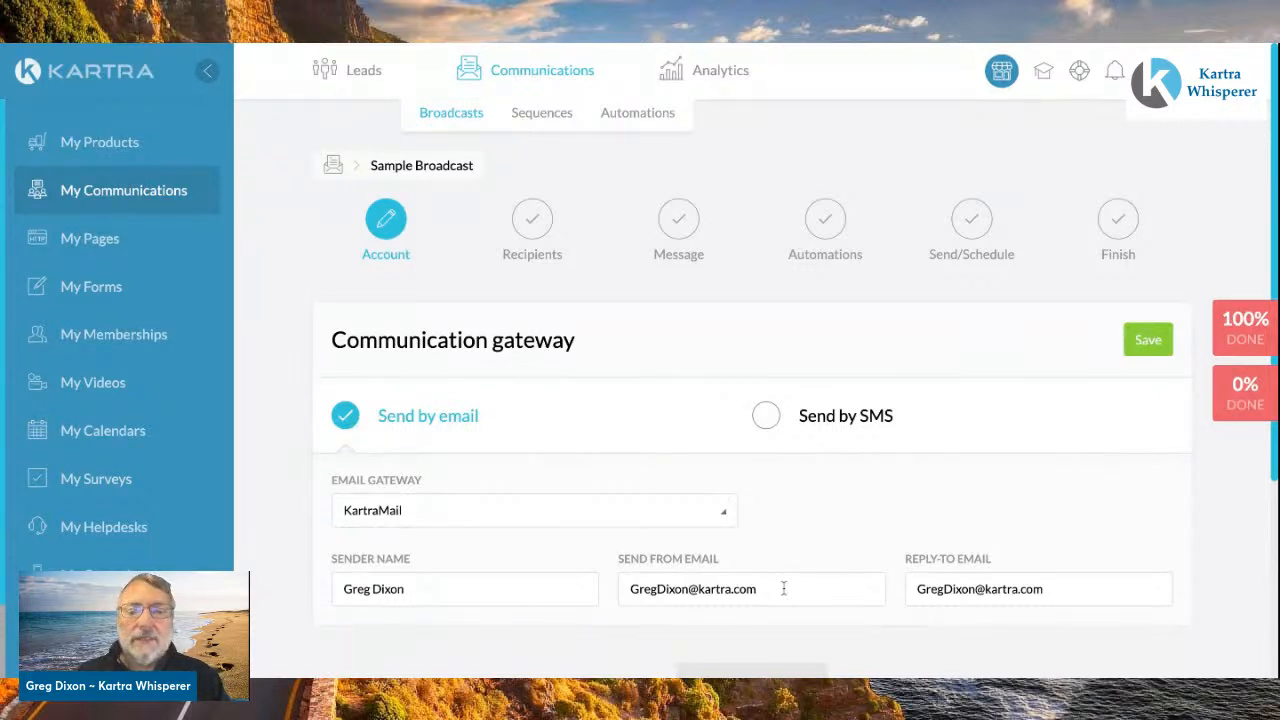
left_click_drag(784, 589, 628, 588)
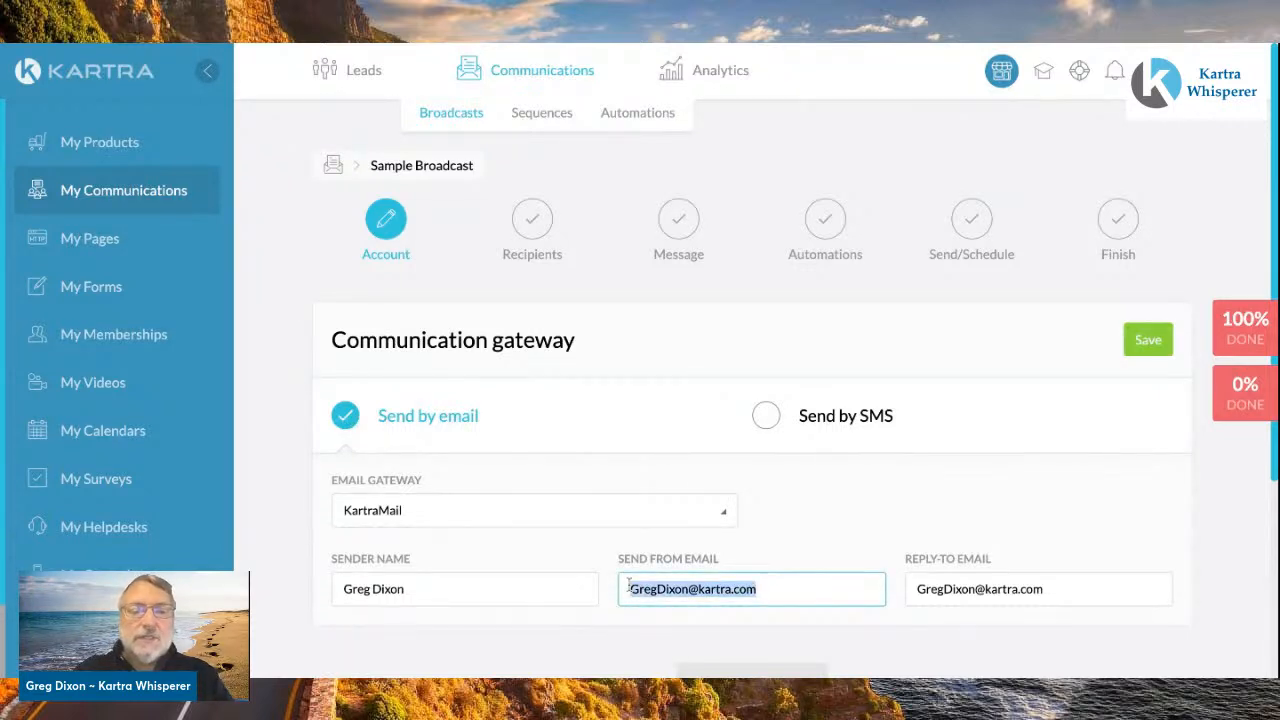
type("gr")
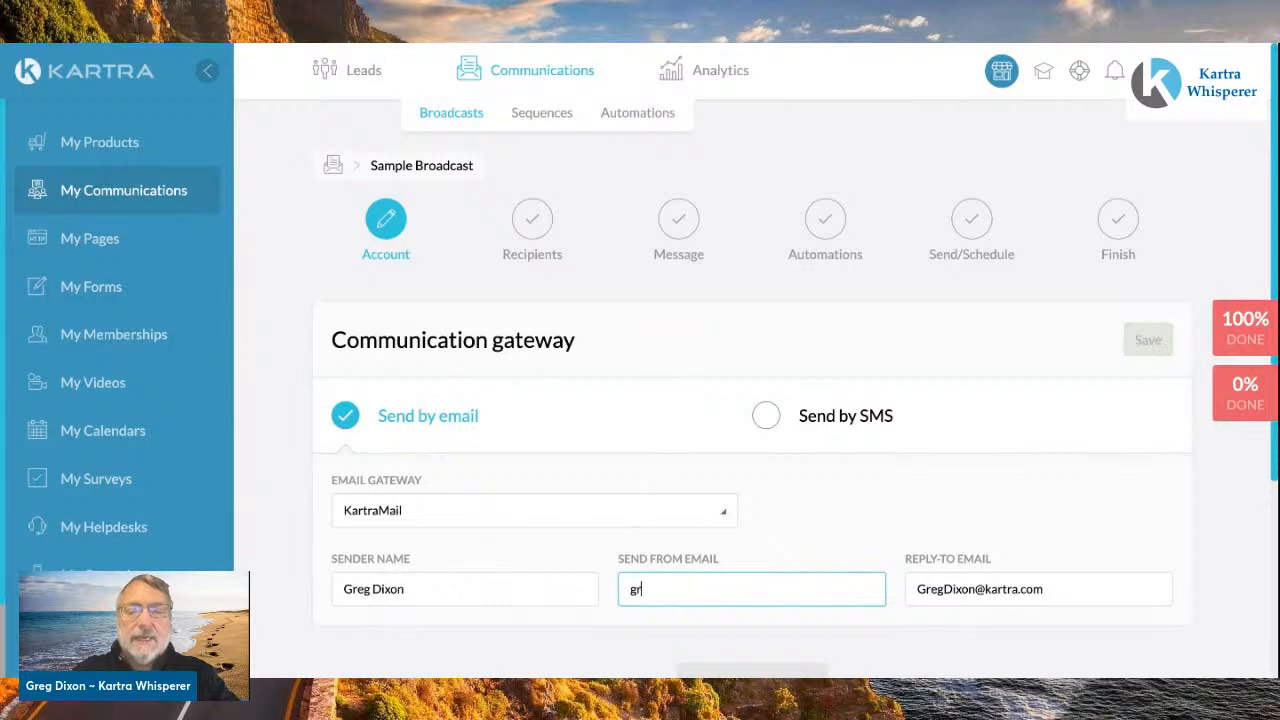
type("e")
left_click(651, 458)
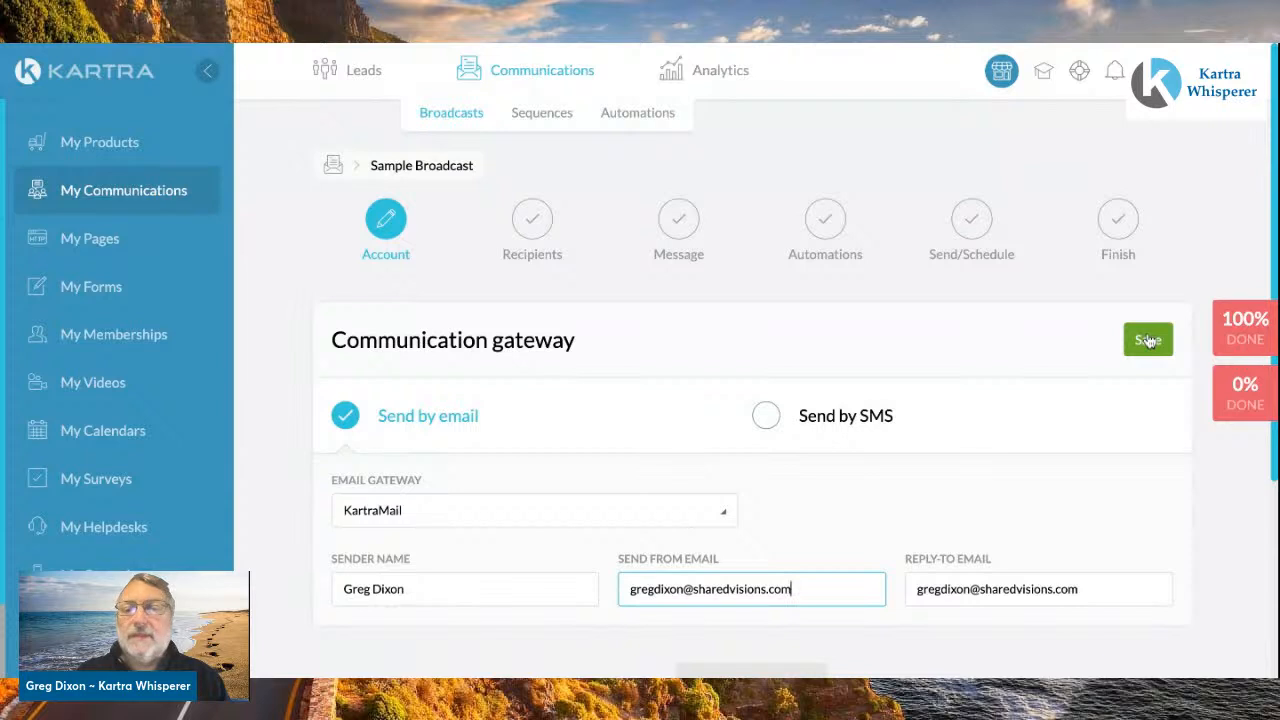
left_click(1148, 341)
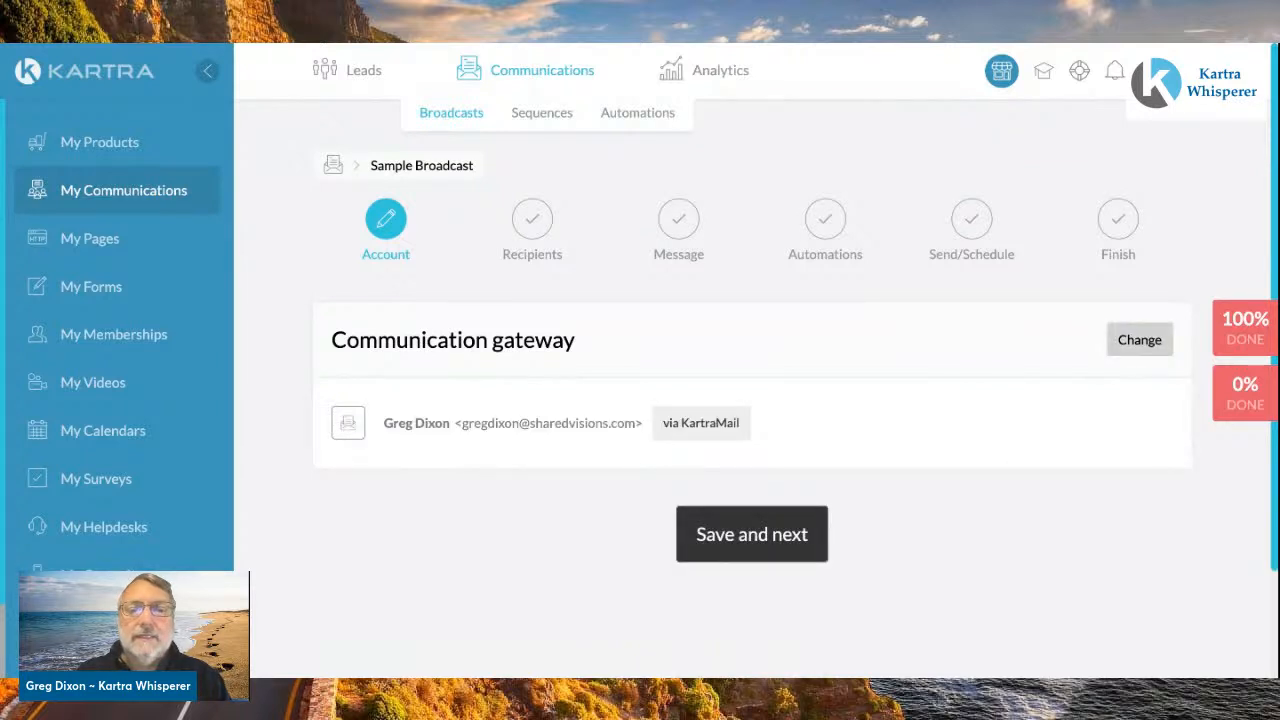
left_click(784, 548)
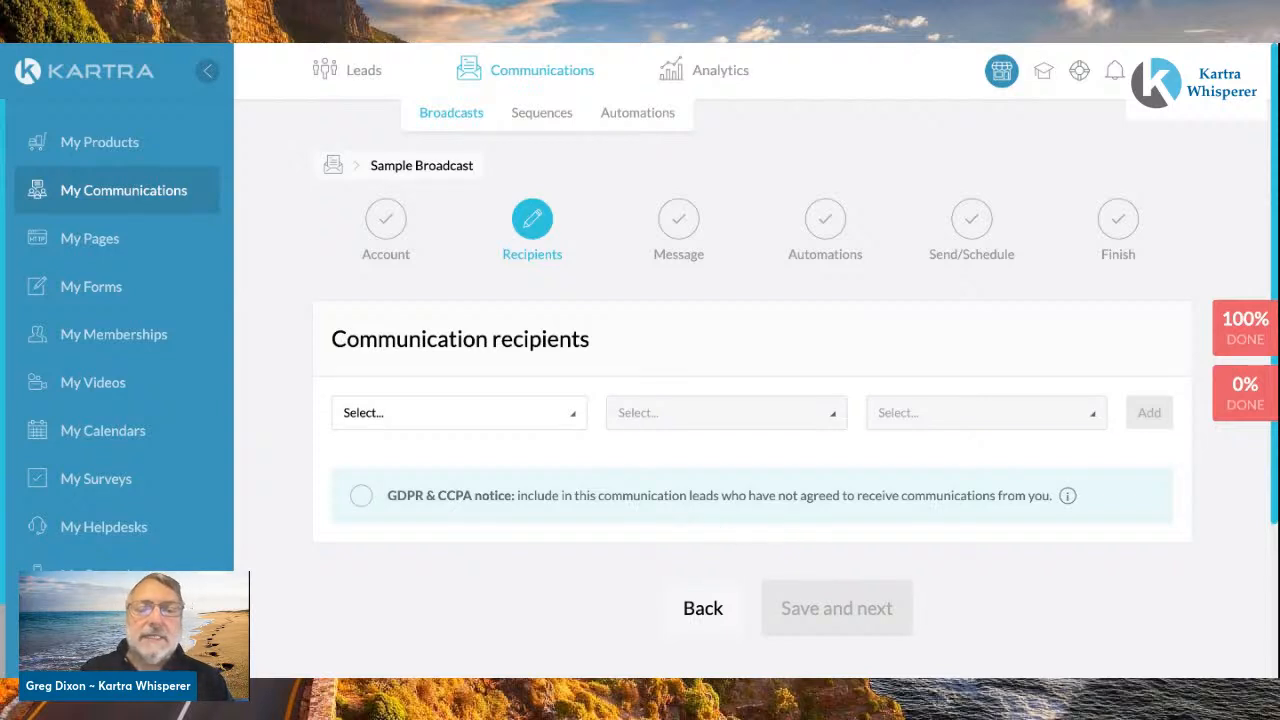
- Look through the available recipient filter conditions, from lists and tags to sequences, tracking links, pages, purchases and videos
left_click(576, 416)
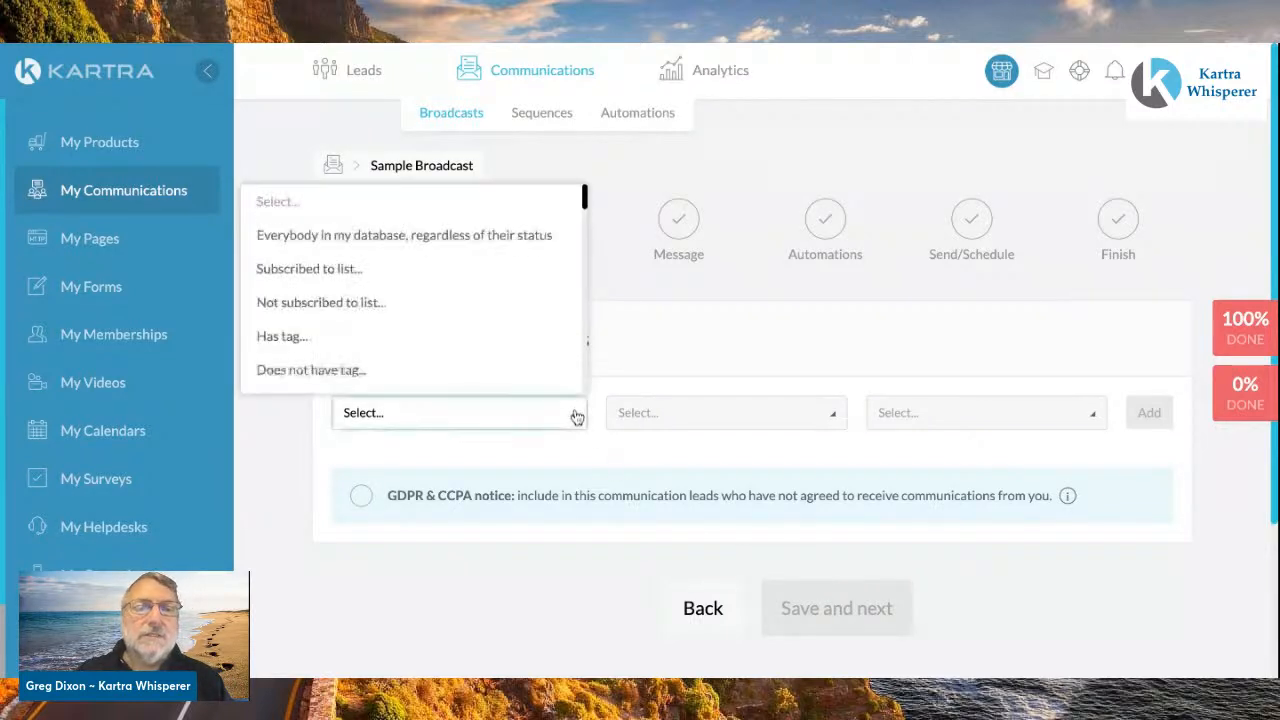
scroll(499, 293, "down", 3)
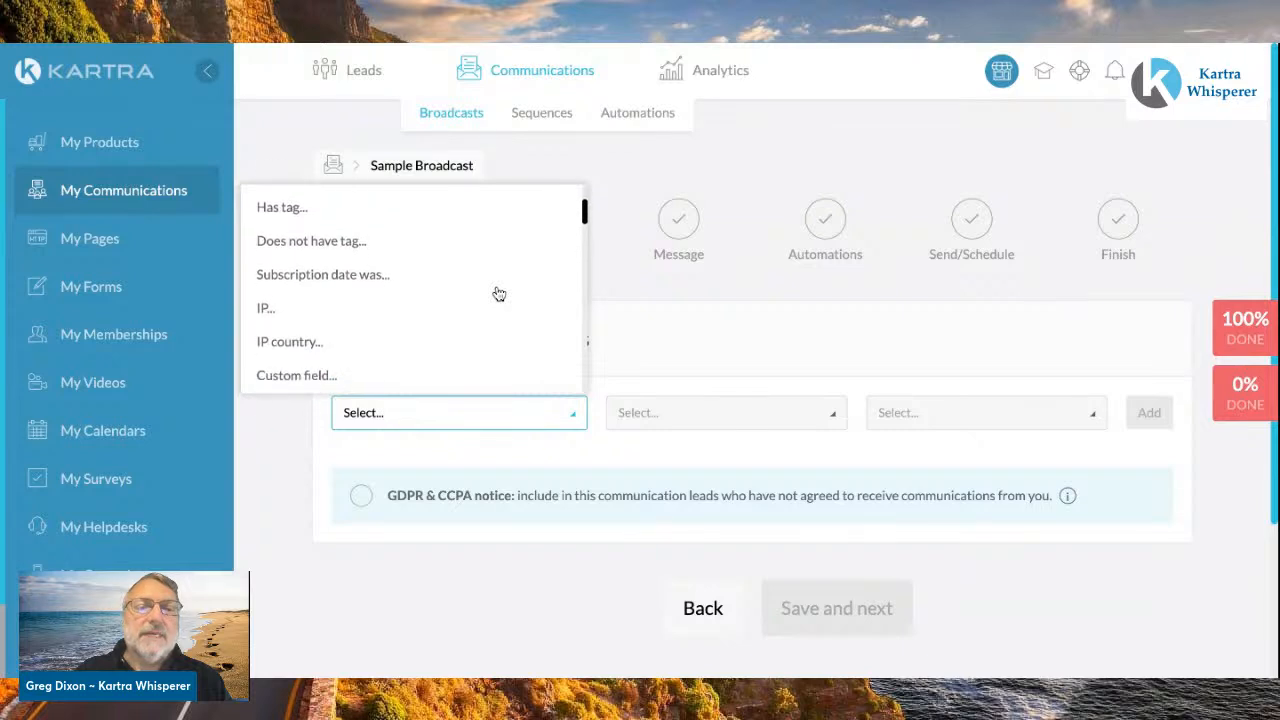
scroll(410, 290, "up", 3)
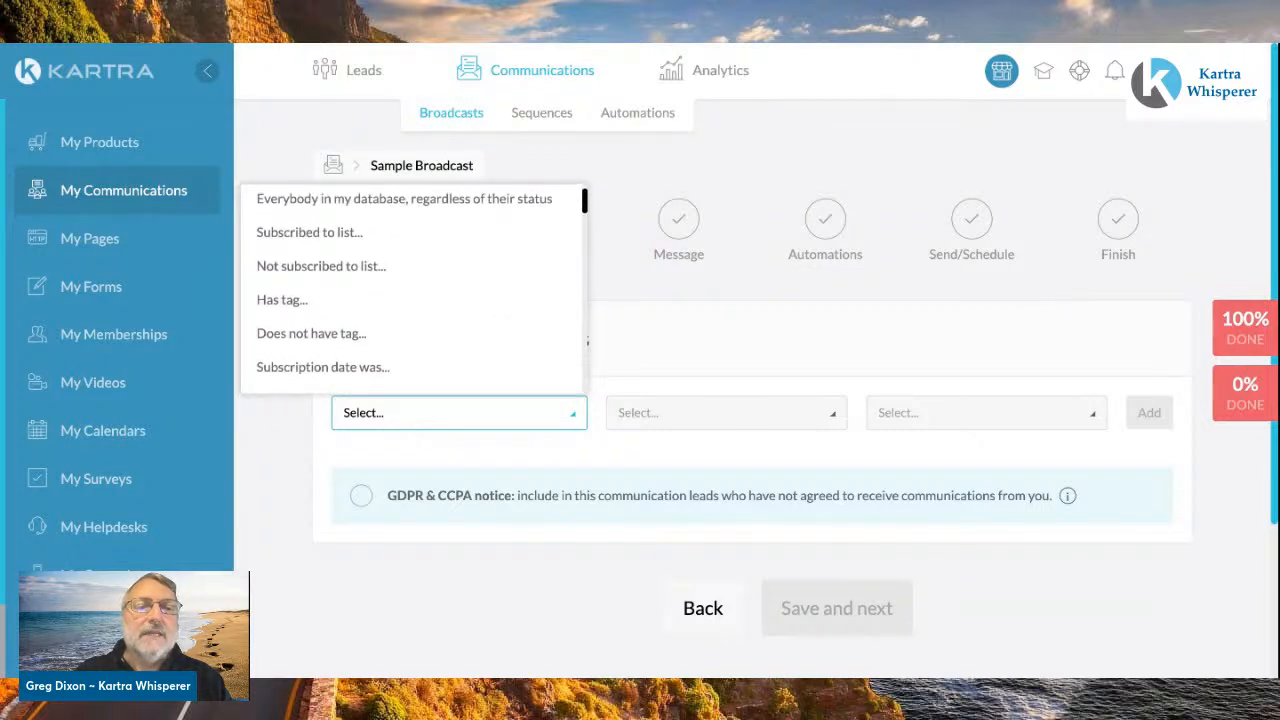
scroll(410, 290, "up", 1)
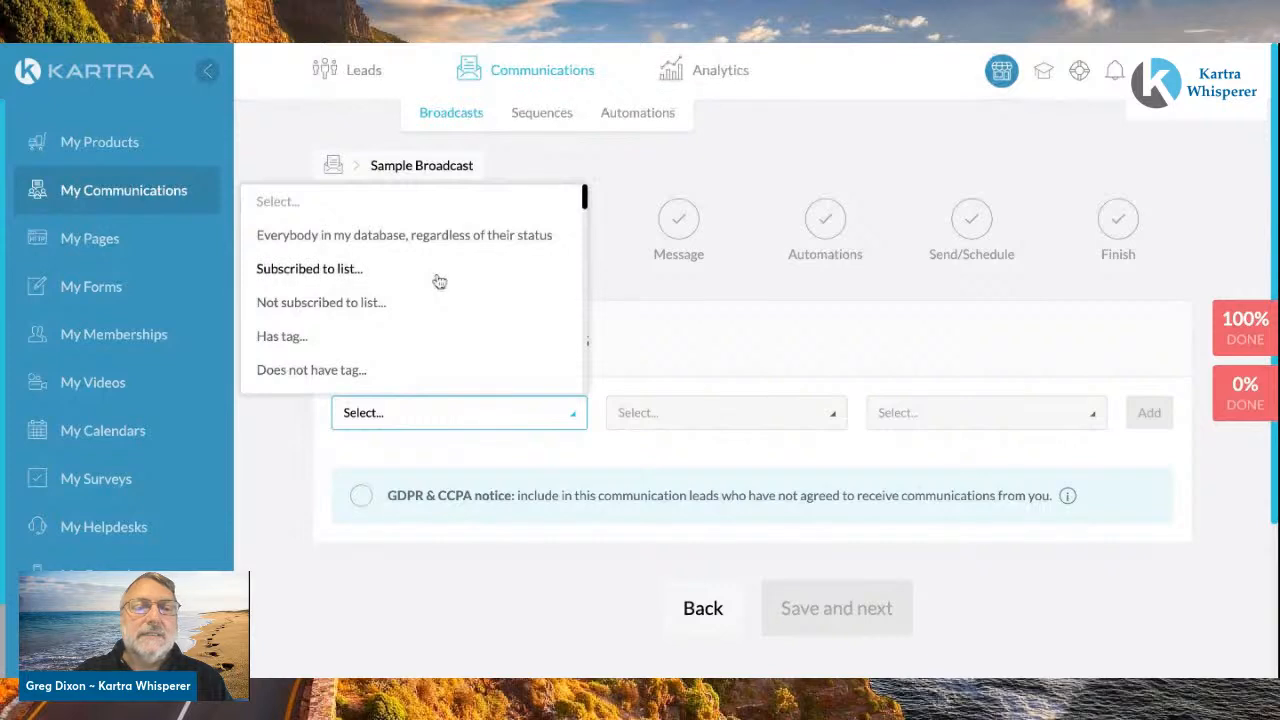
scroll(439, 281, "down", 2)
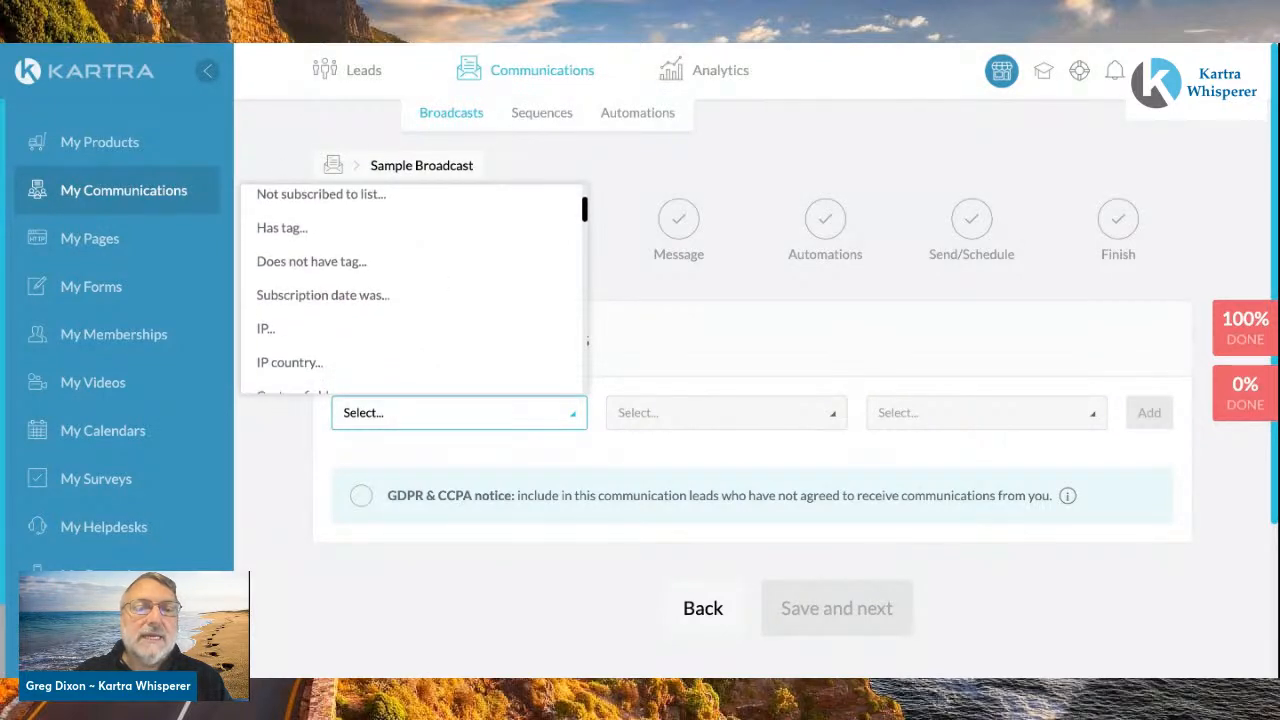
scroll(439, 281, "down", 1)
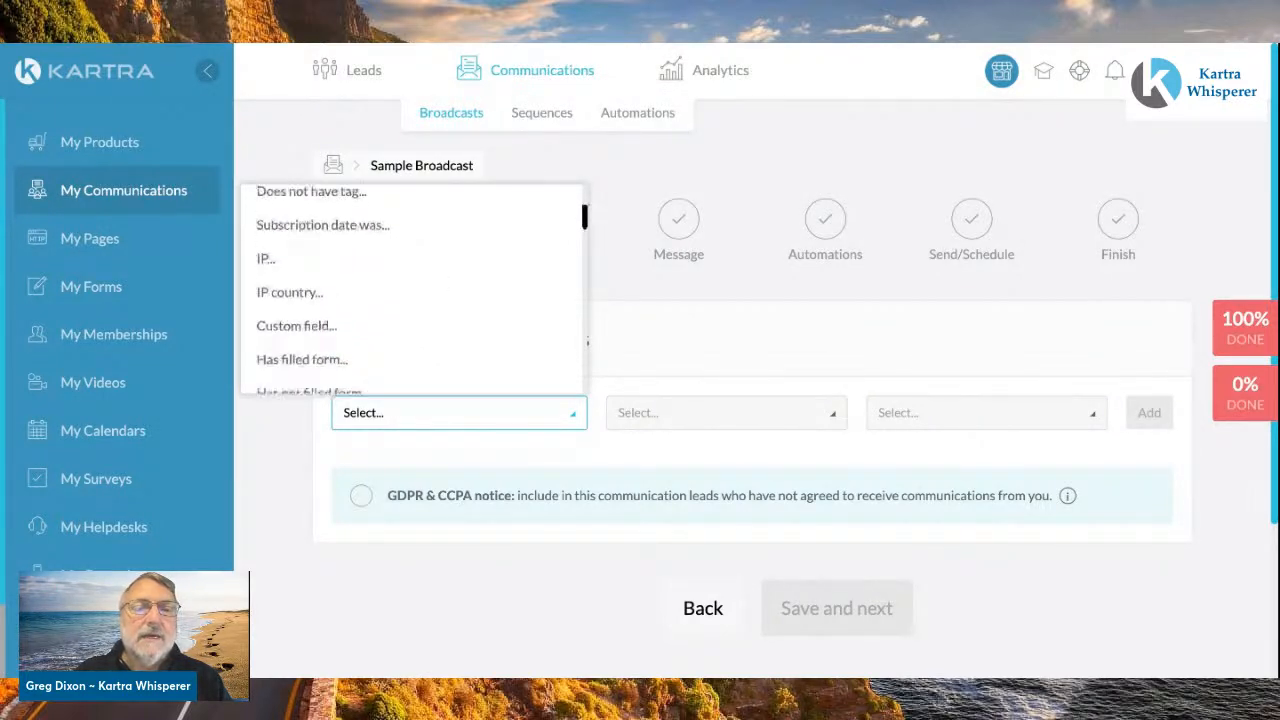
scroll(410, 290, "down", 1)
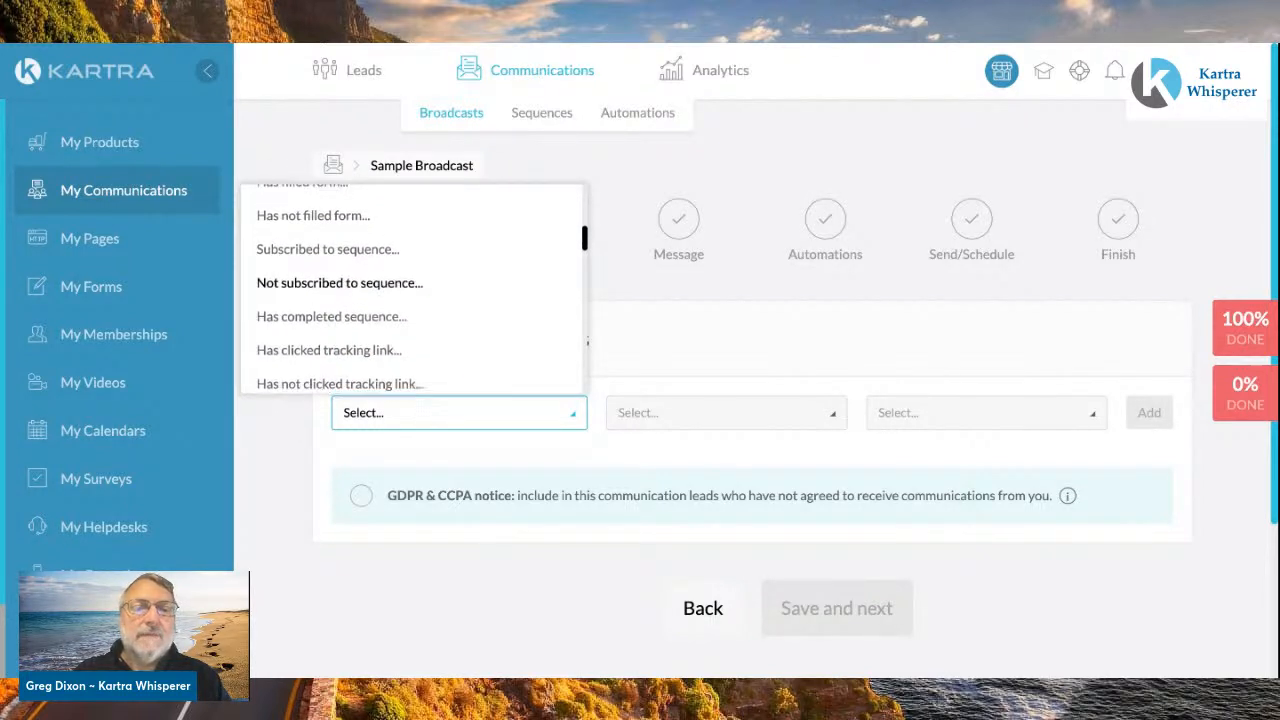
scroll(410, 285, "down", 2)
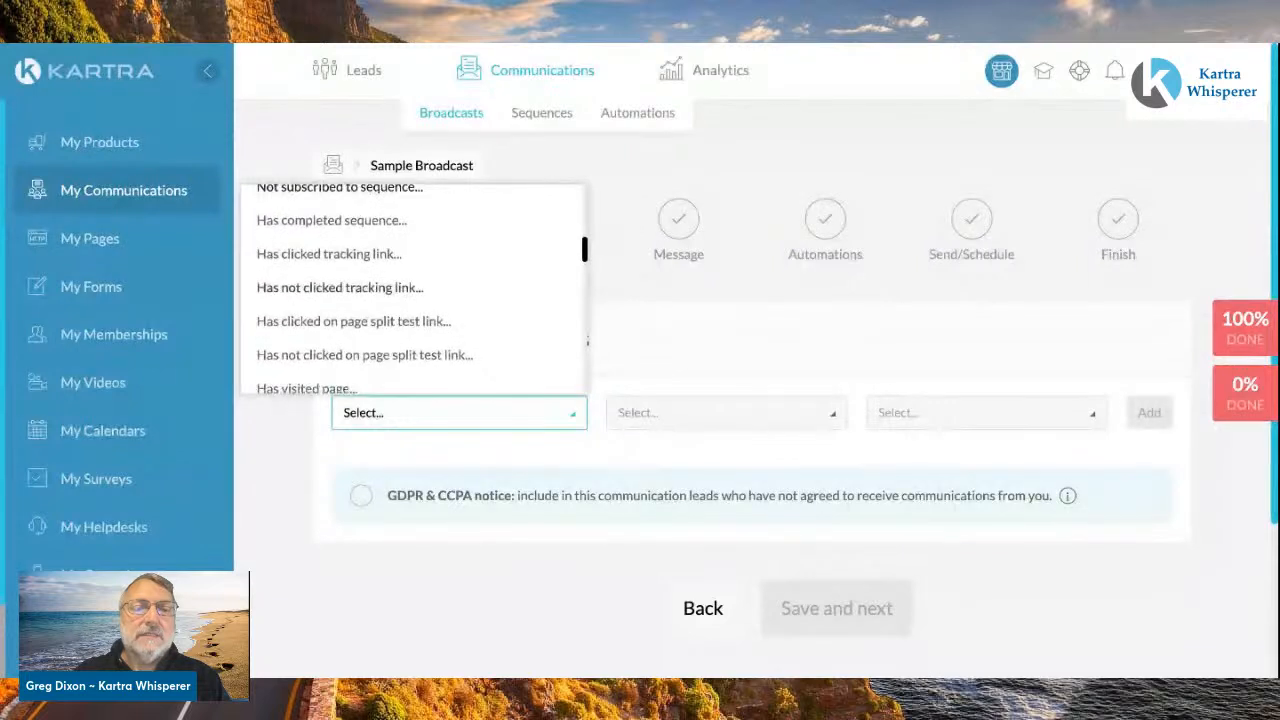
scroll(410, 290, "down", 1)
scroll(410, 290, "down", 1)
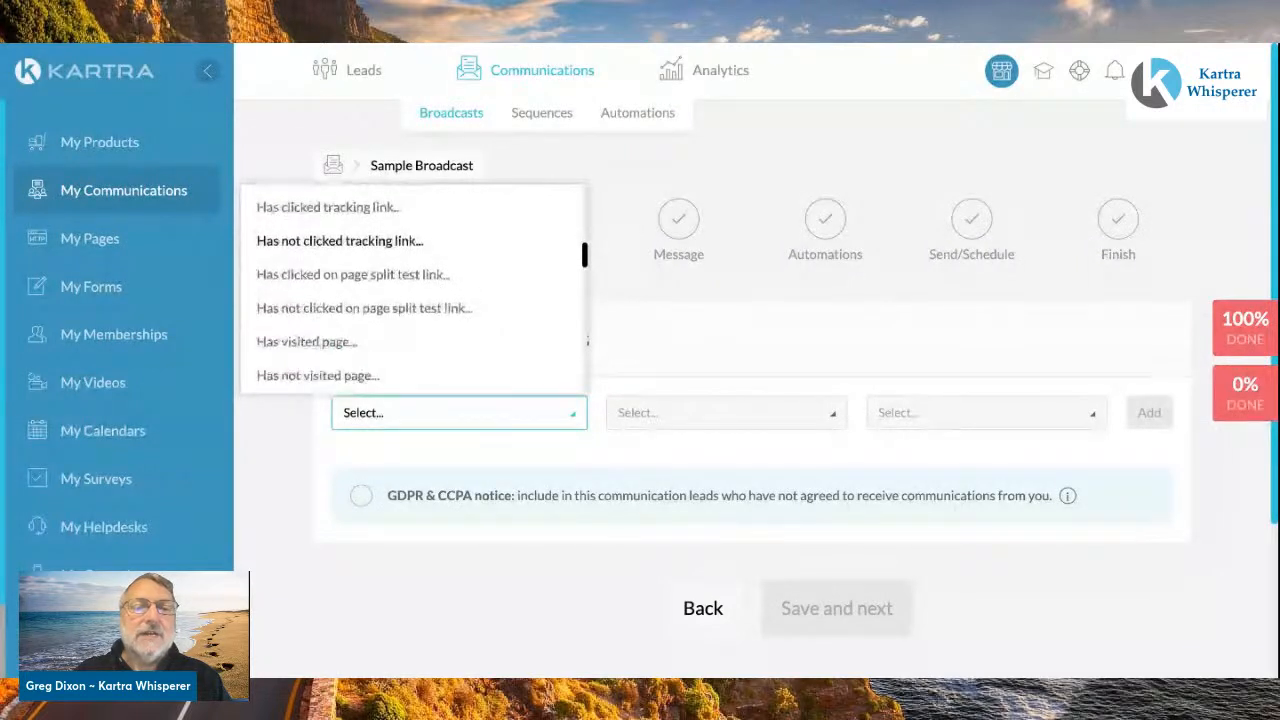
scroll(420, 290, "down", 4)
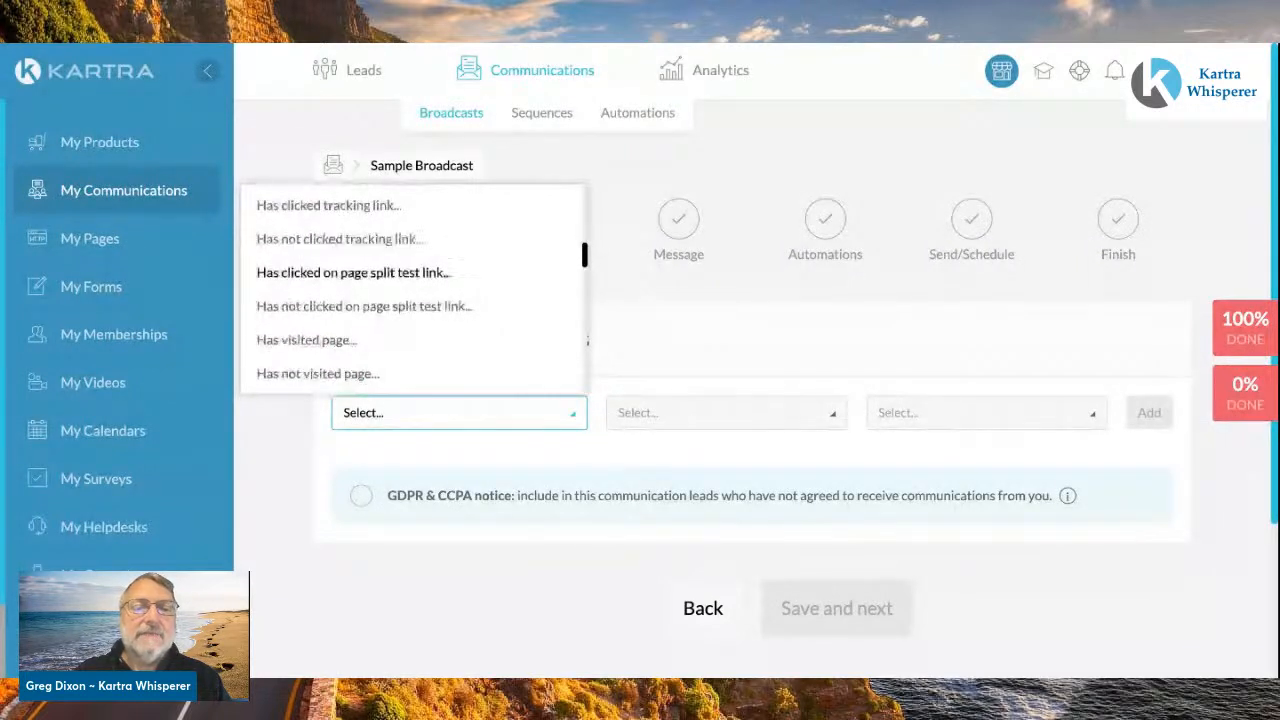
scroll(410, 290, "down", 1)
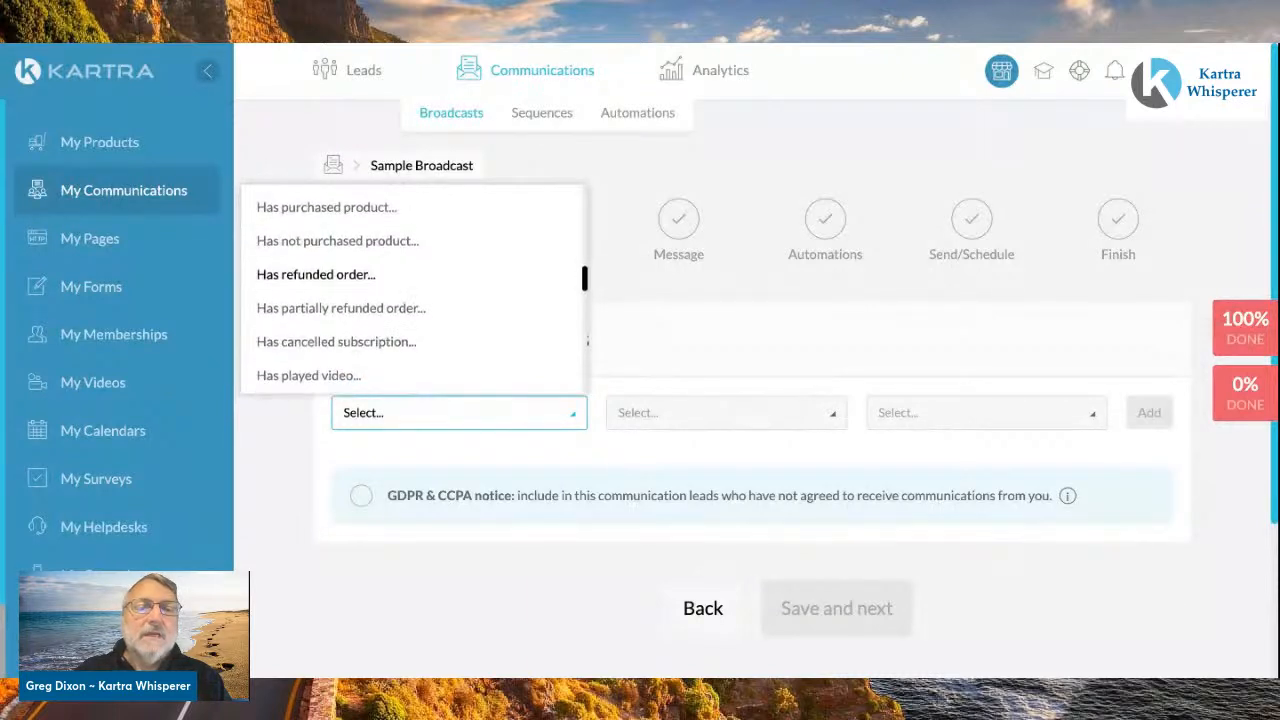
scroll(410, 290, "down", 1)
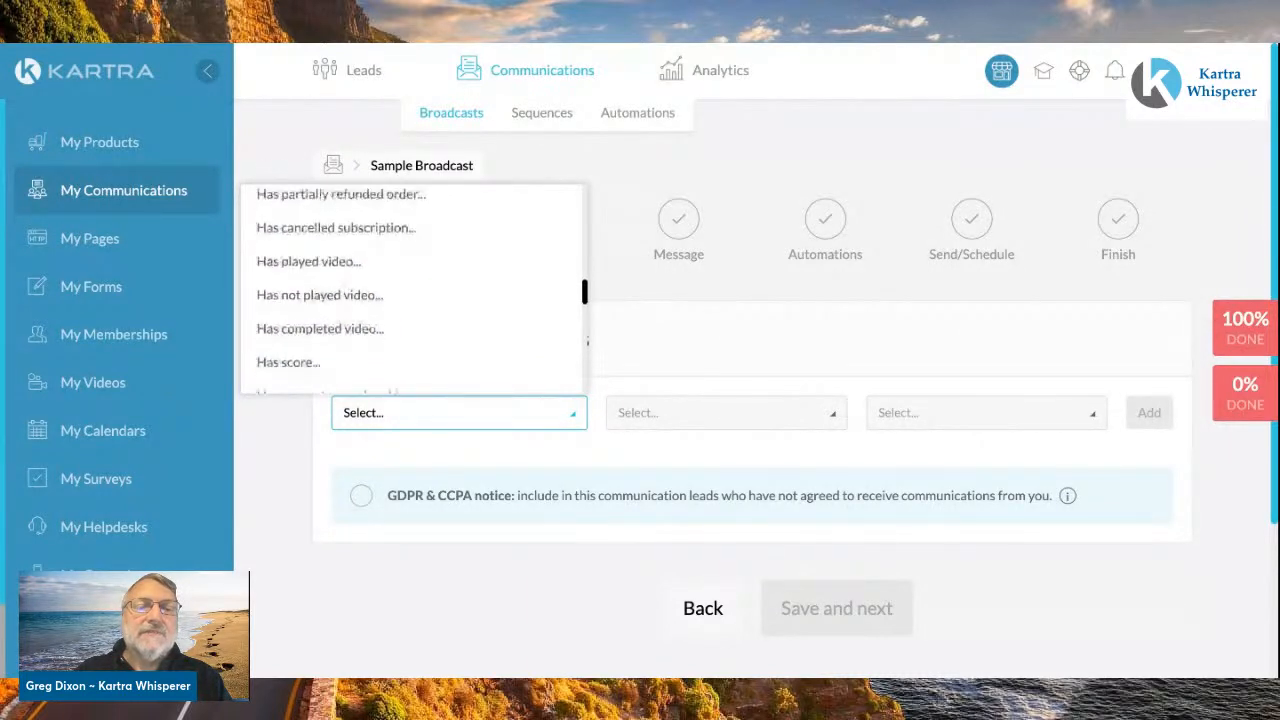
scroll(310, 260, "down", 1)
scroll(310, 260, "down", 1)
scroll(310, 260, "up", 4)
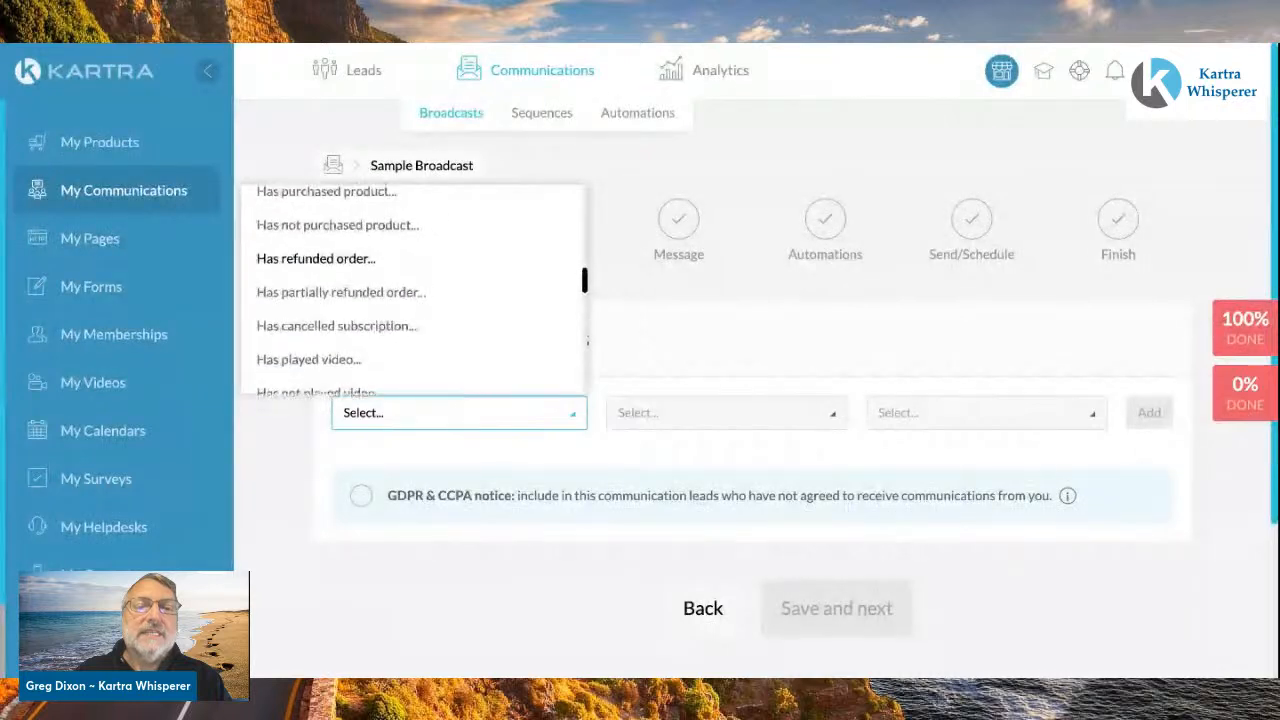
scroll(340, 300, "up", 10)
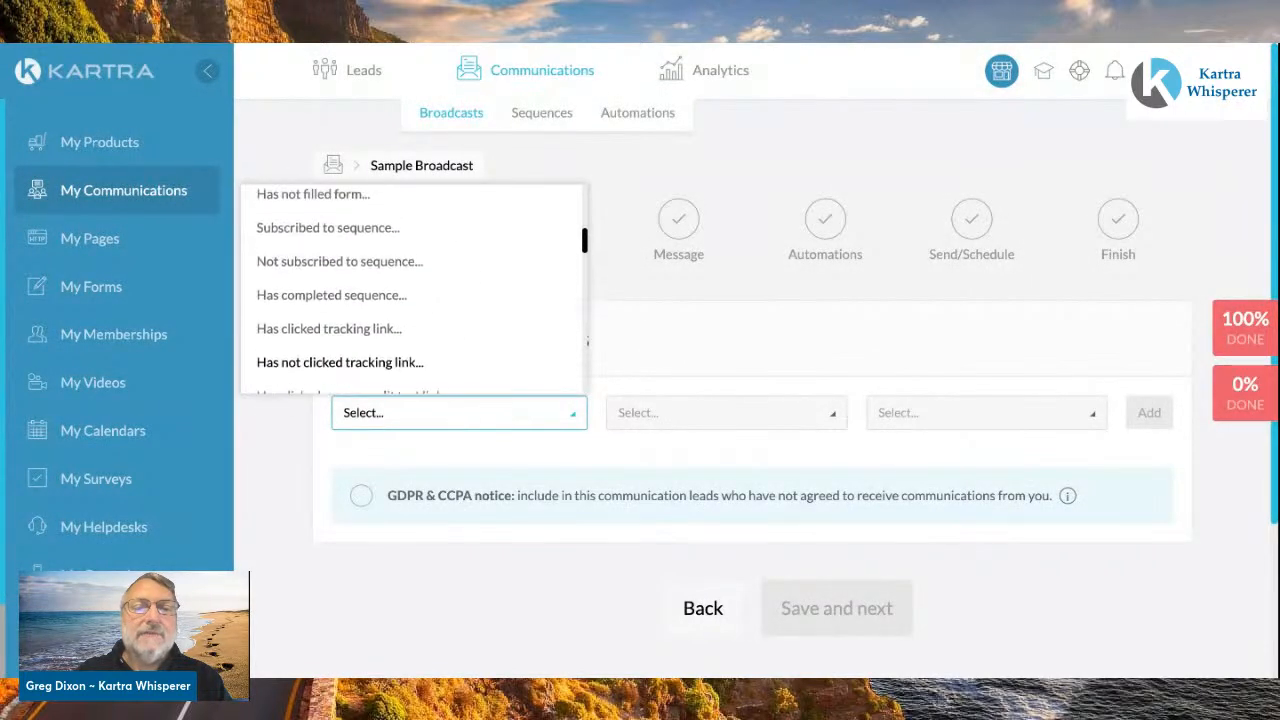
scroll(340, 290, "up", 8)
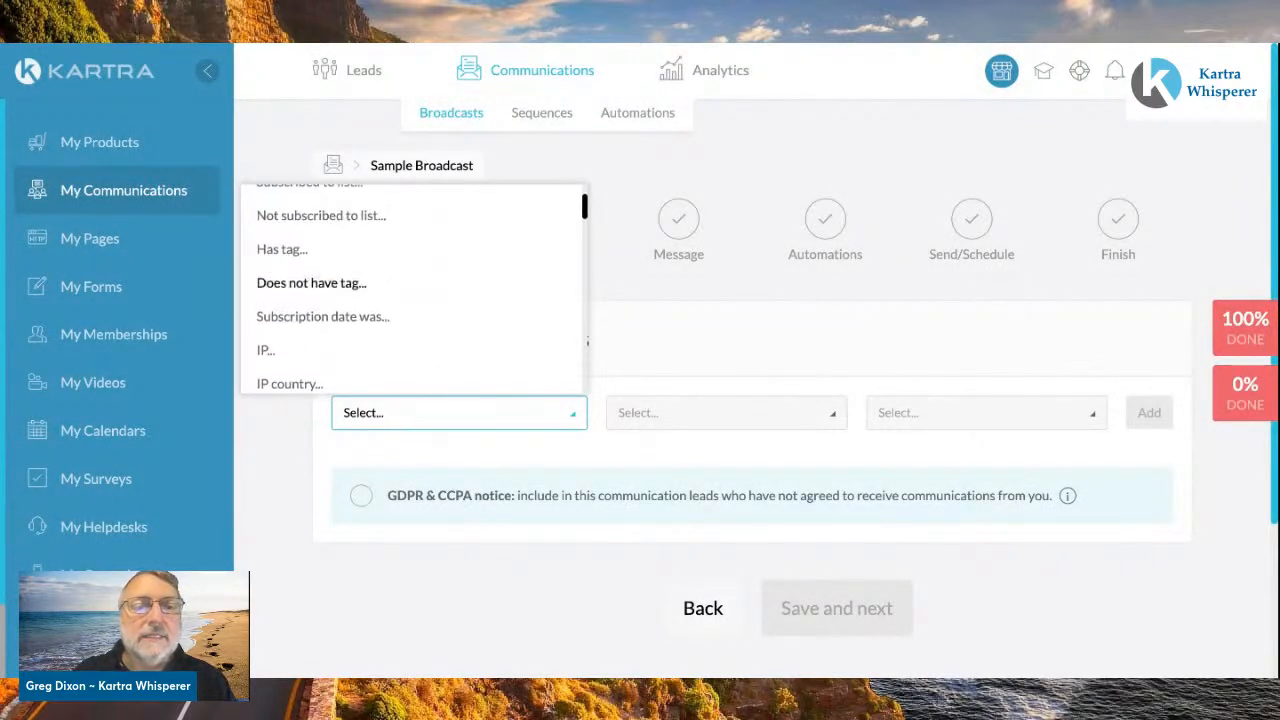
scroll(314, 285, "up", 3)
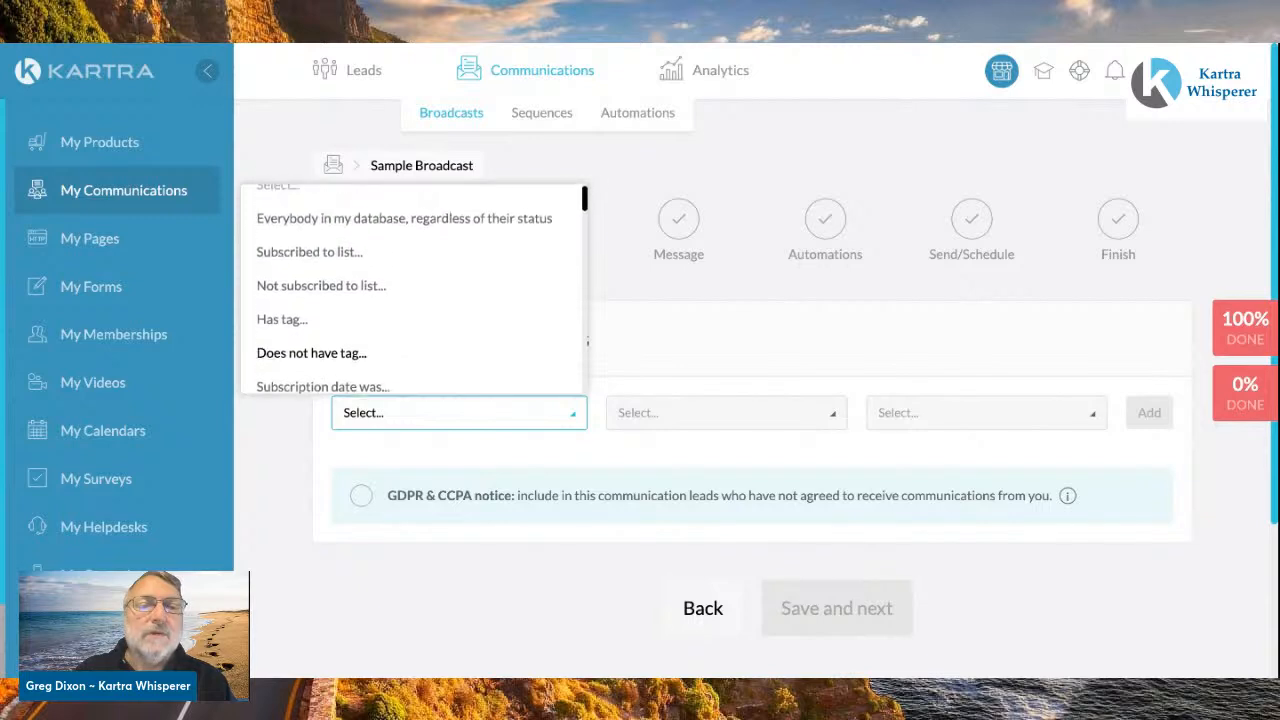
- Add a recipient condition for leads subscribed to the list Sample Optin List
left_click(314, 284)
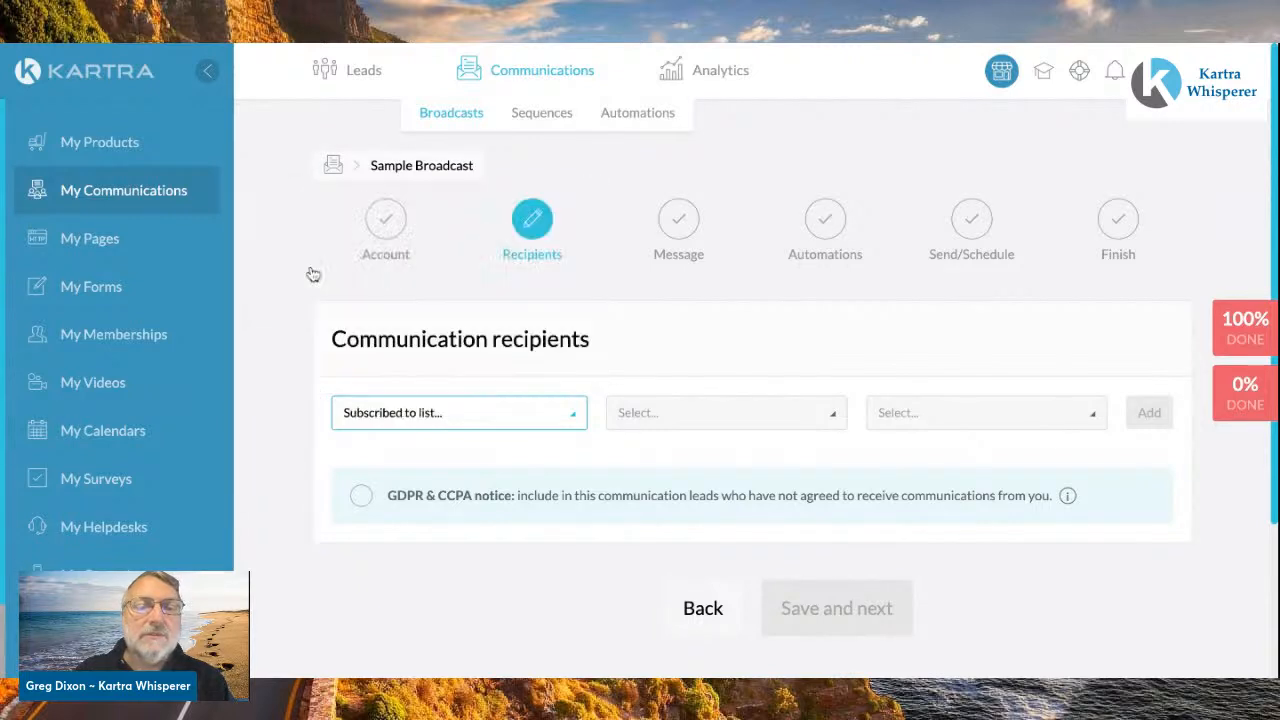
left_click(1093, 413)
scroll(922, 309, "down", 4)
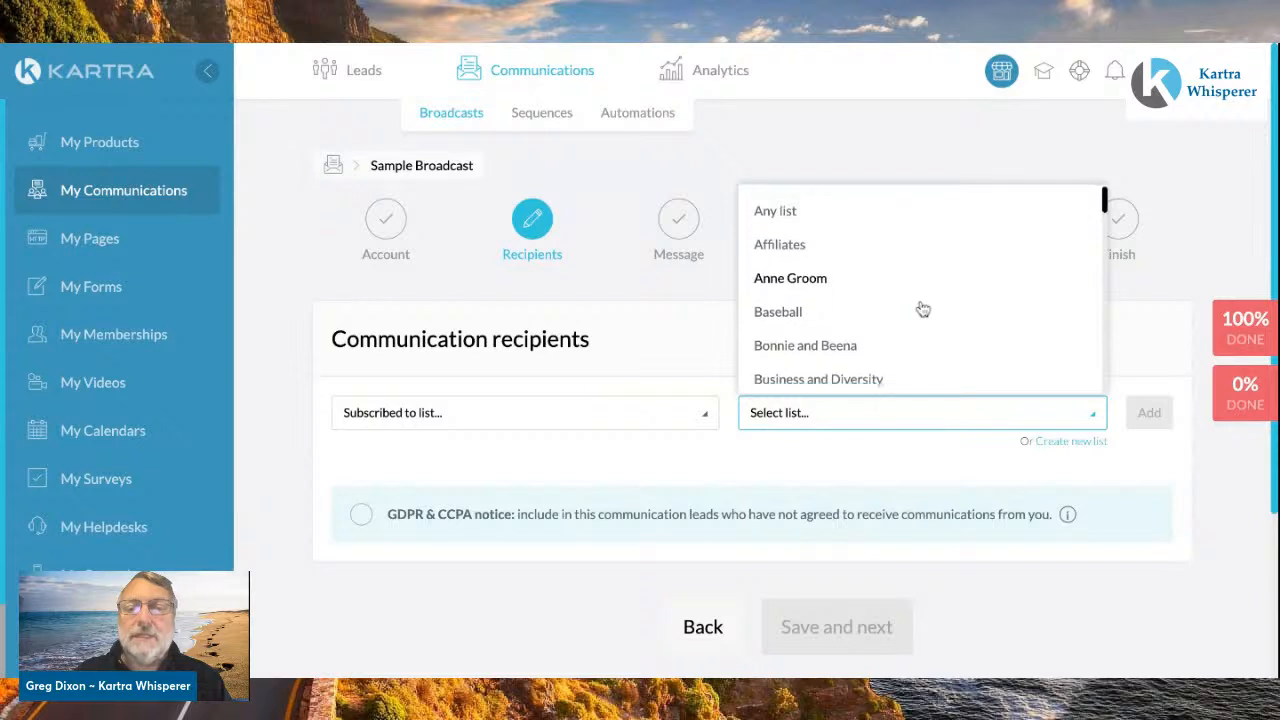
scroll(922, 300, "down", 9)
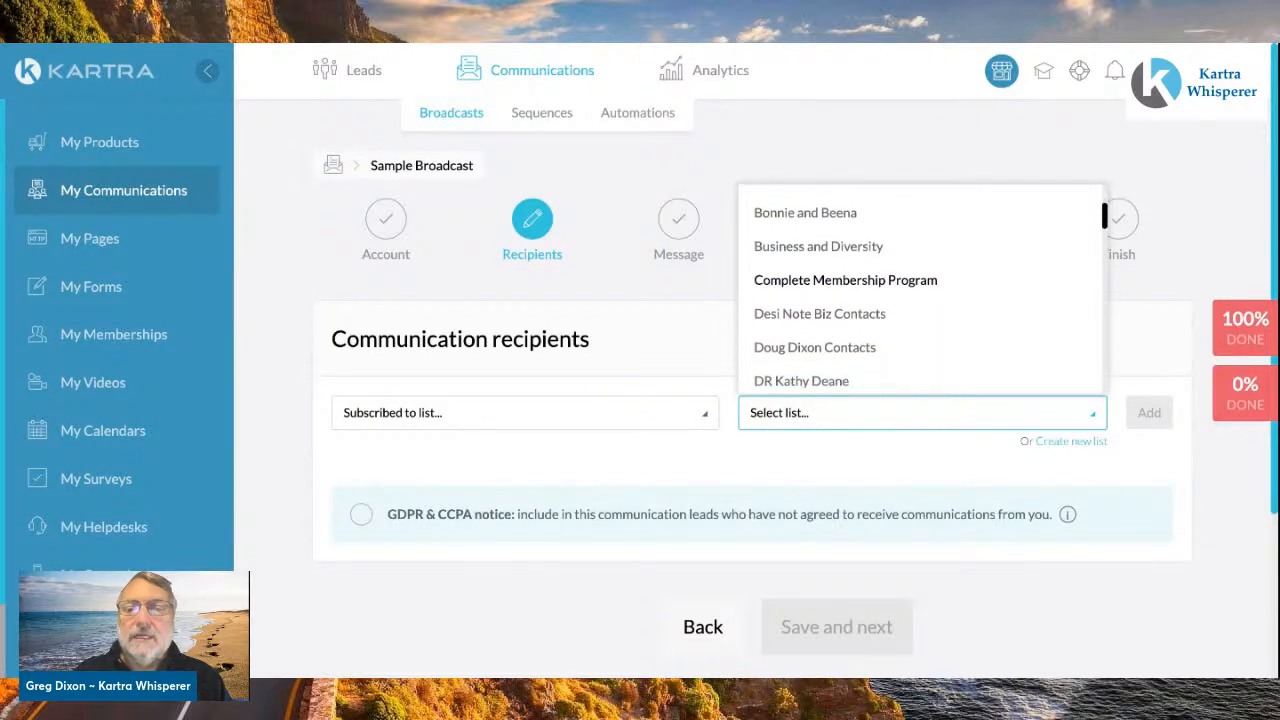
scroll(922, 300, "down", 13)
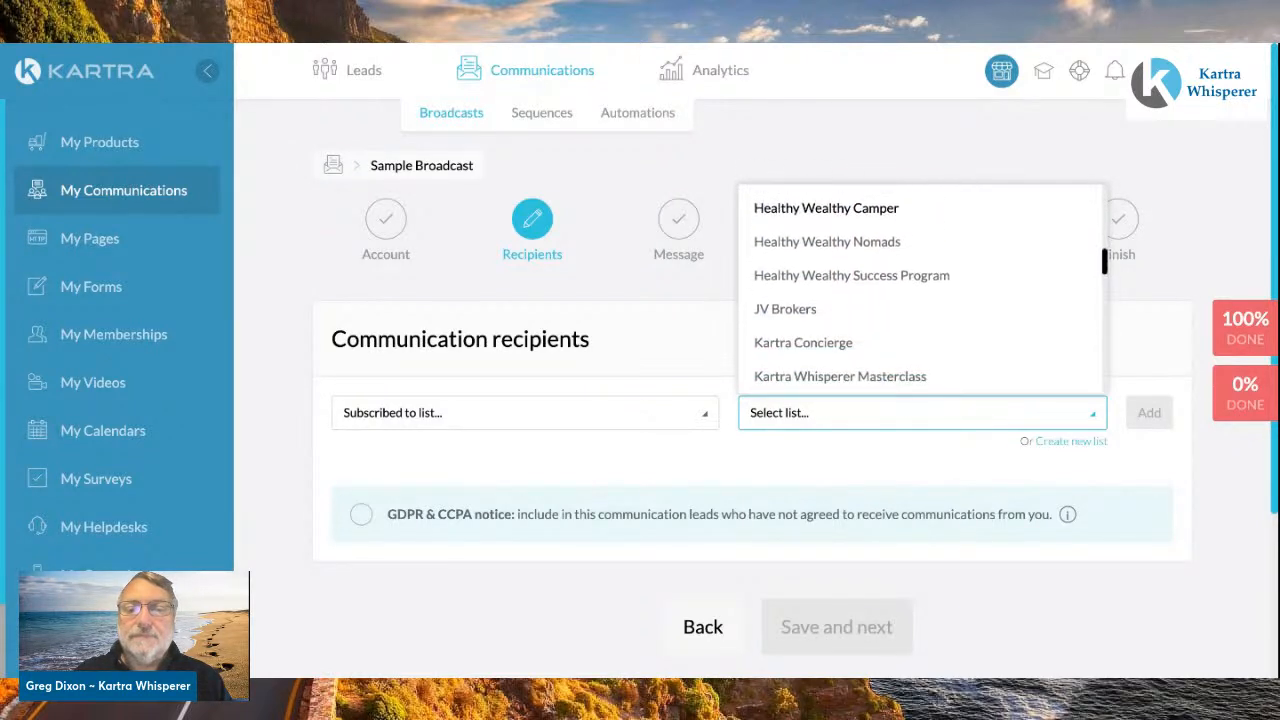
scroll(922, 300, "down", 13)
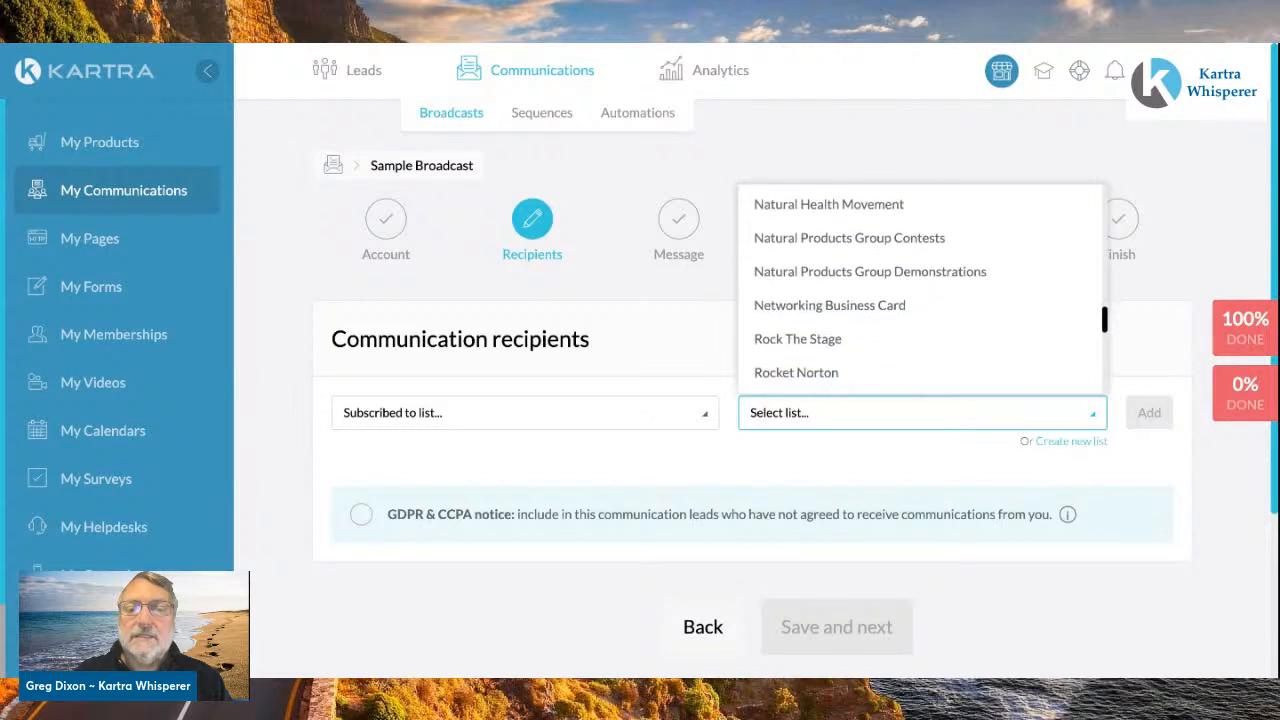
scroll(822, 232, "down", 2)
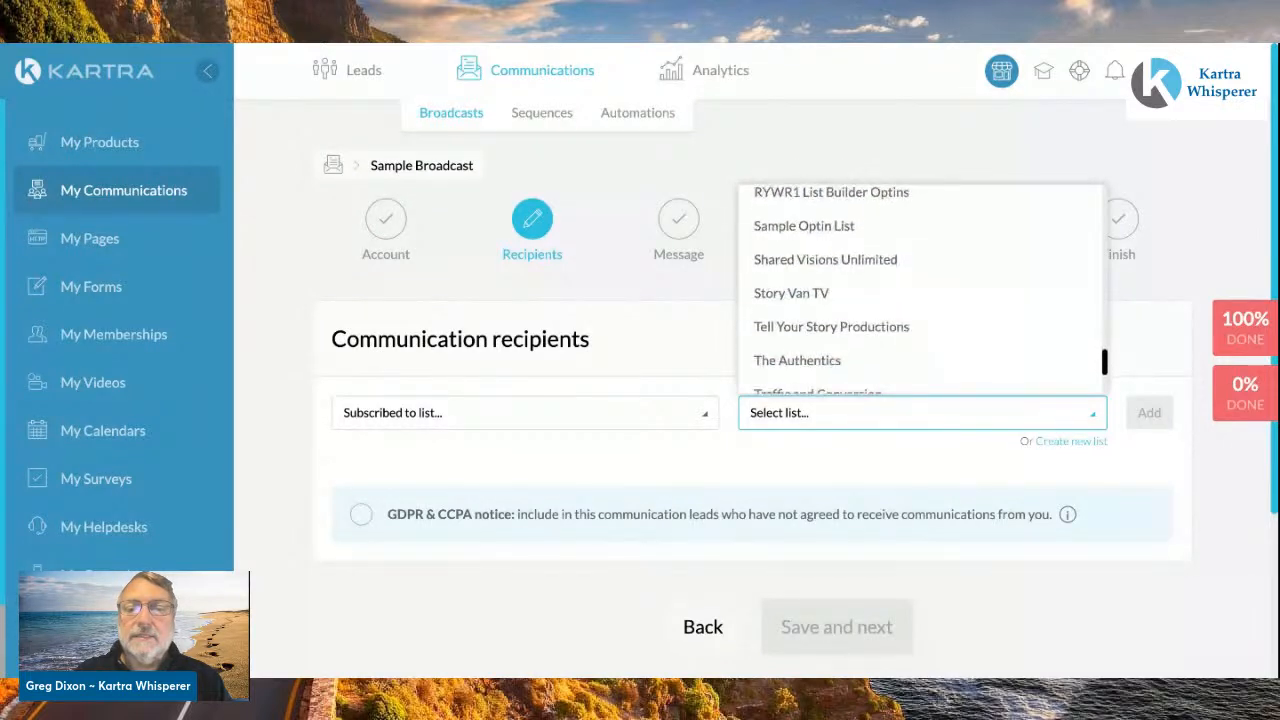
left_click(822, 232)
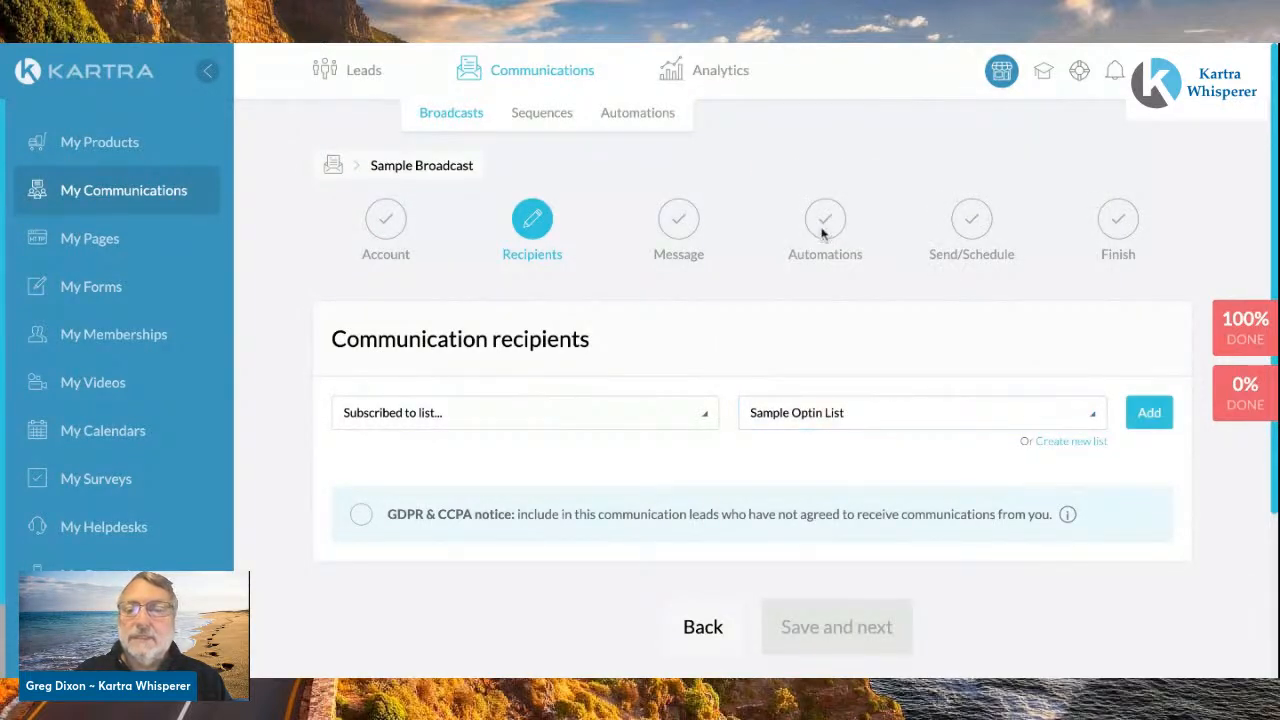
left_click(1149, 412)
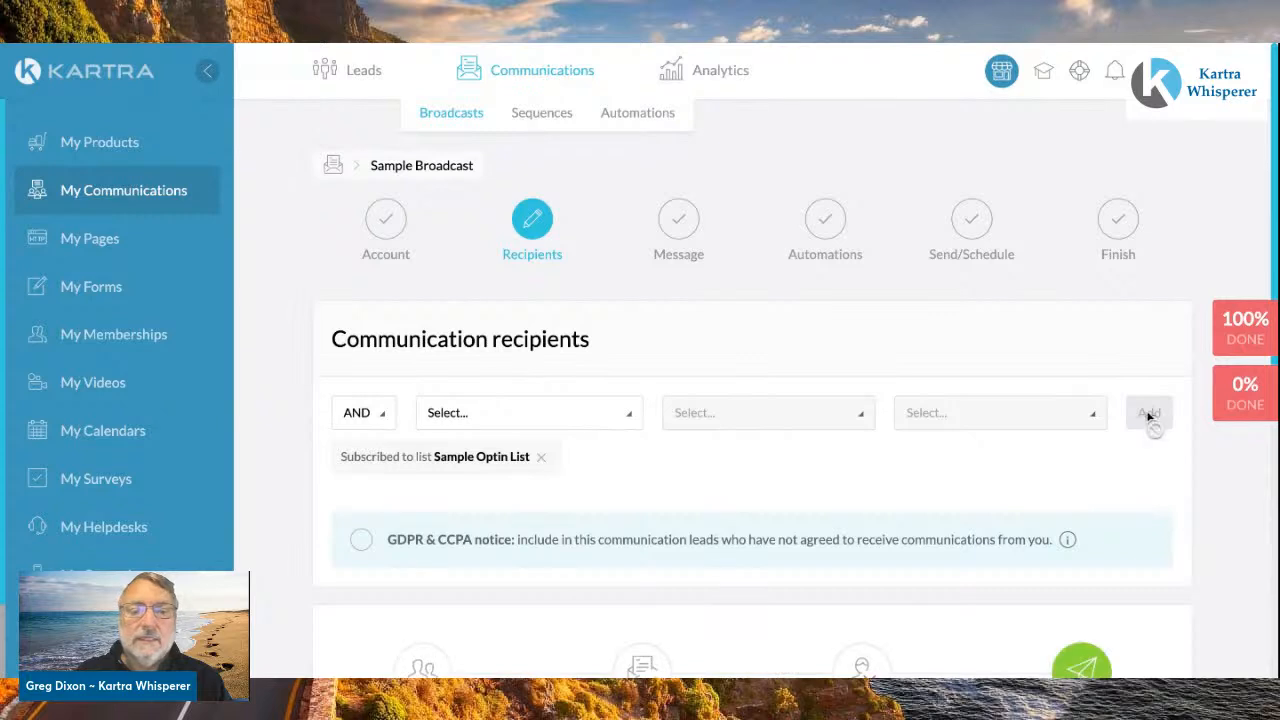
- Add a second recipient condition joined with AND: has the tag Sample Optin from the Demonstration category
scroll(957, 391, "down", 1)
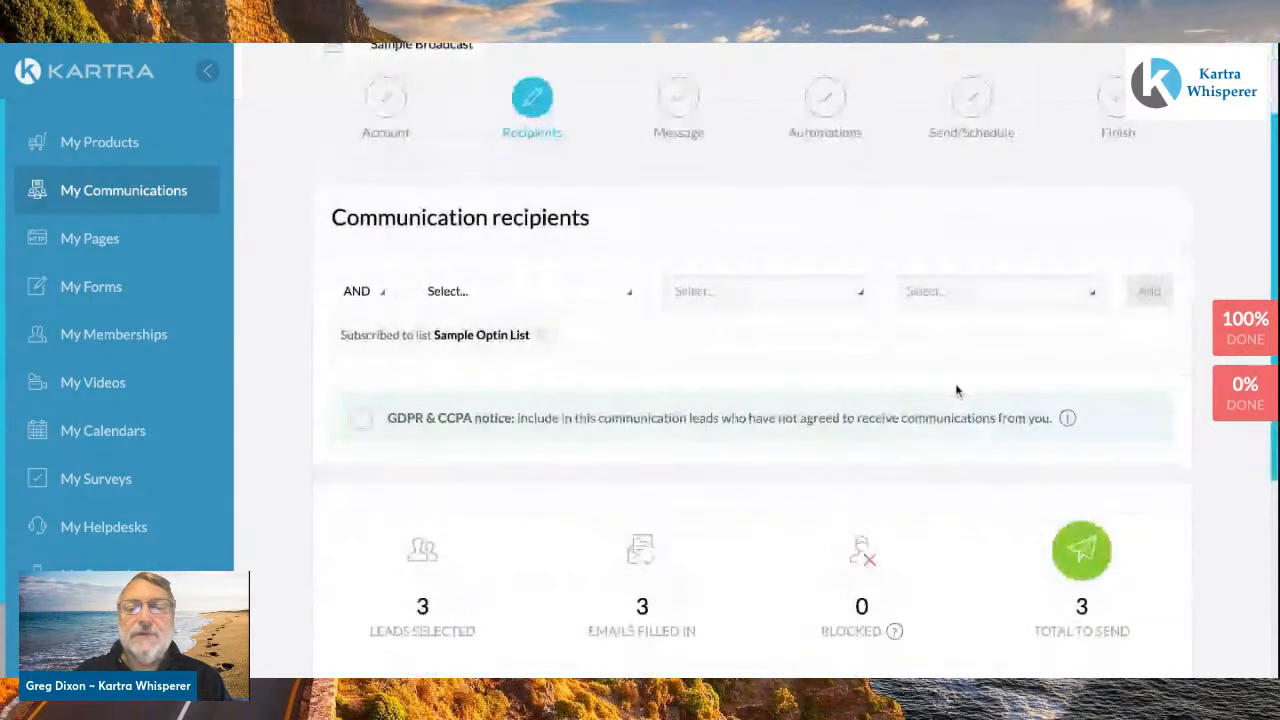
scroll(955, 390, "down", 1)
scroll(957, 391, "down", 1)
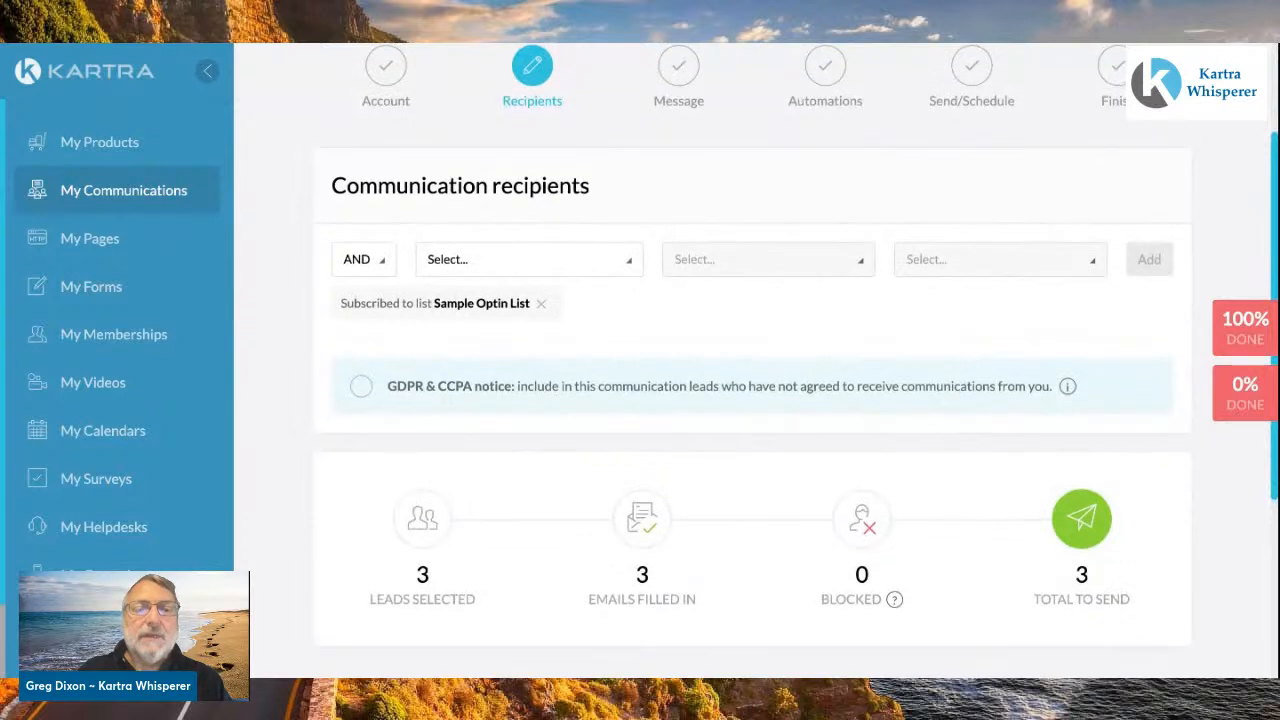
scroll(755, 365, "up", 1)
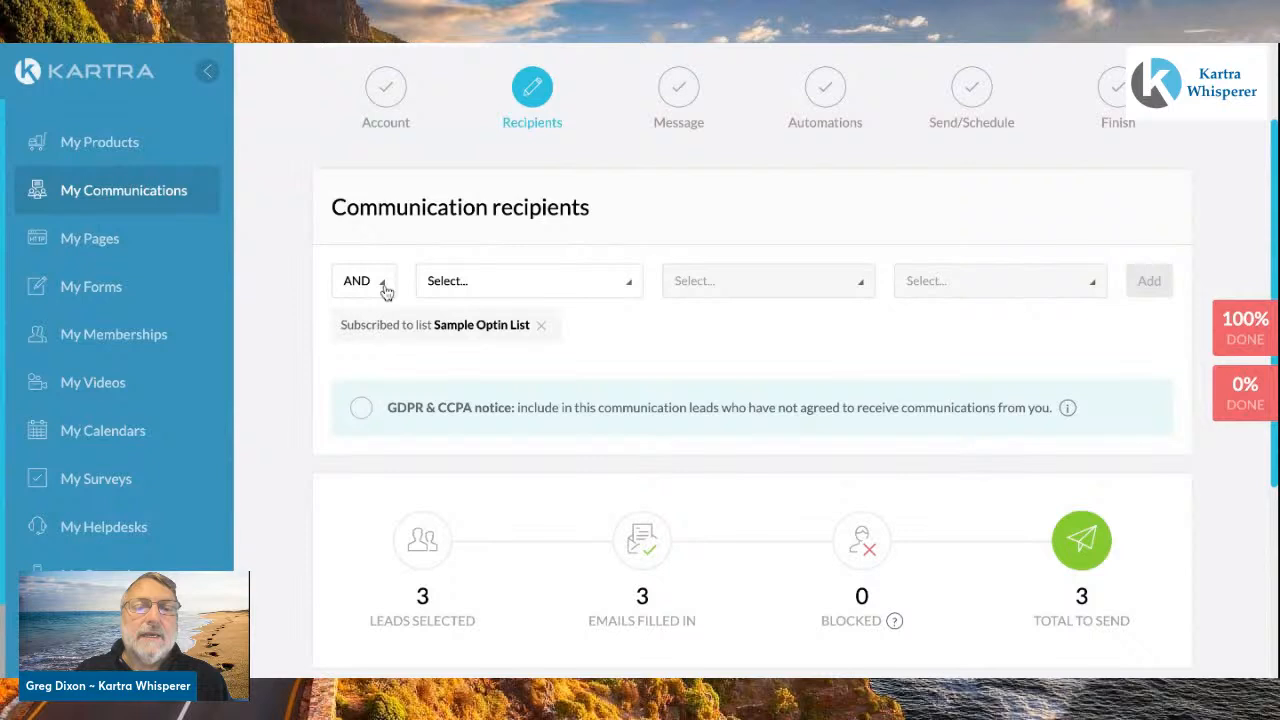
left_click(628, 288)
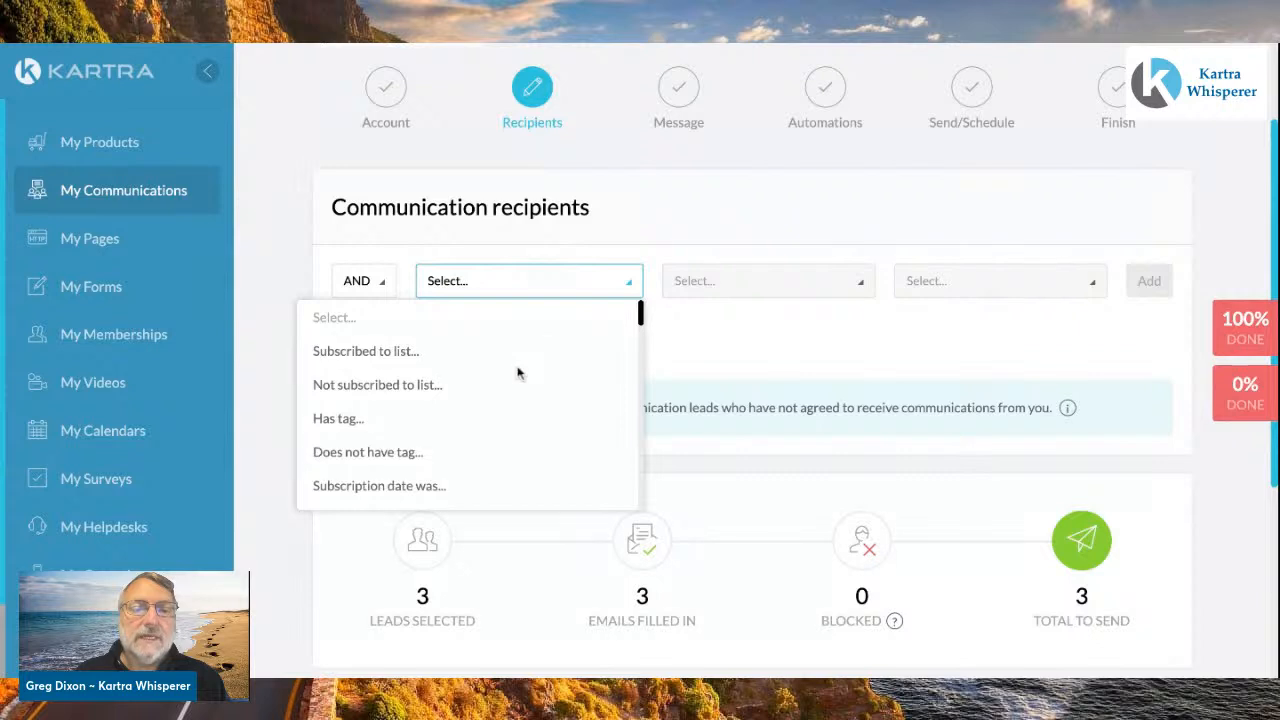
left_click(333, 425)
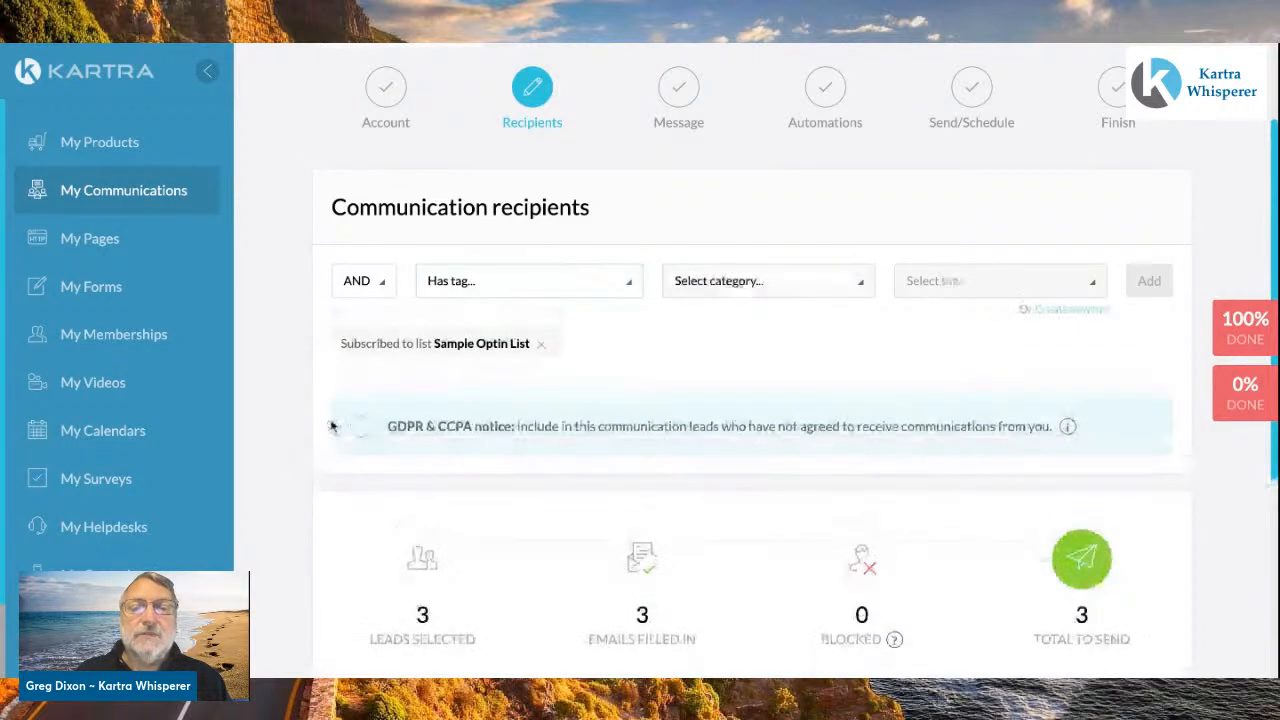
left_click(859, 285)
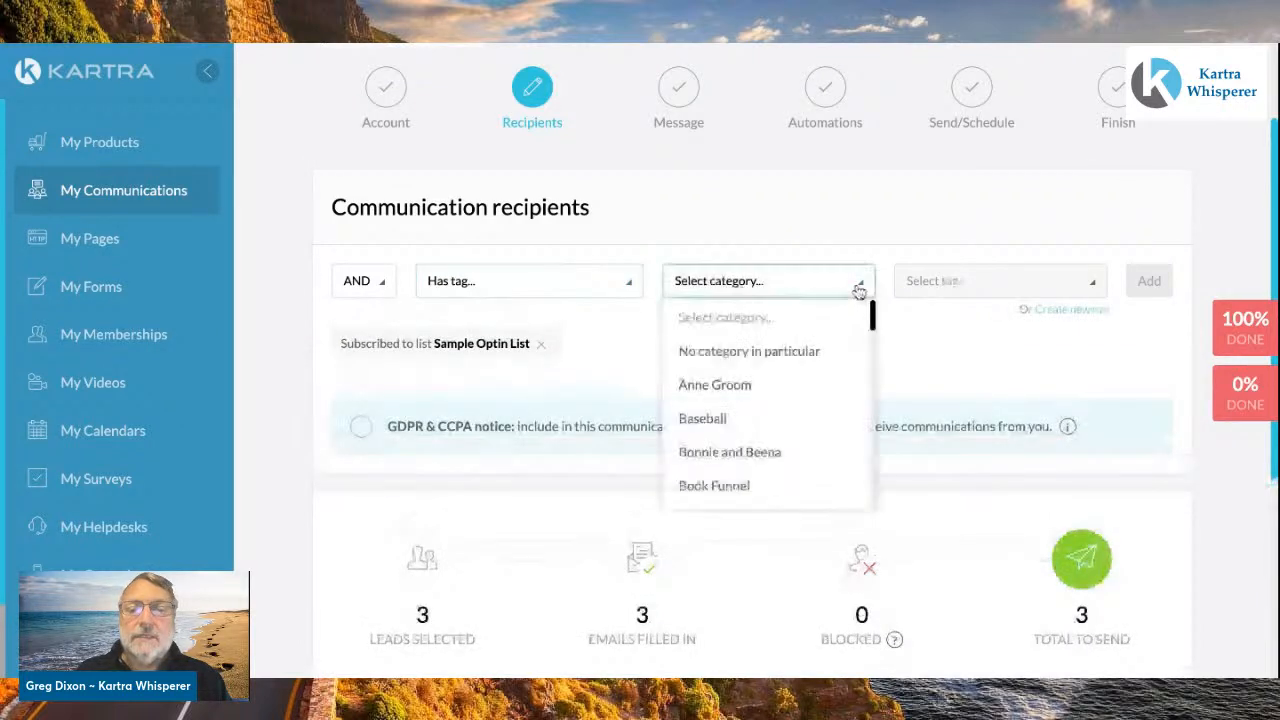
scroll(801, 436, "down", 3)
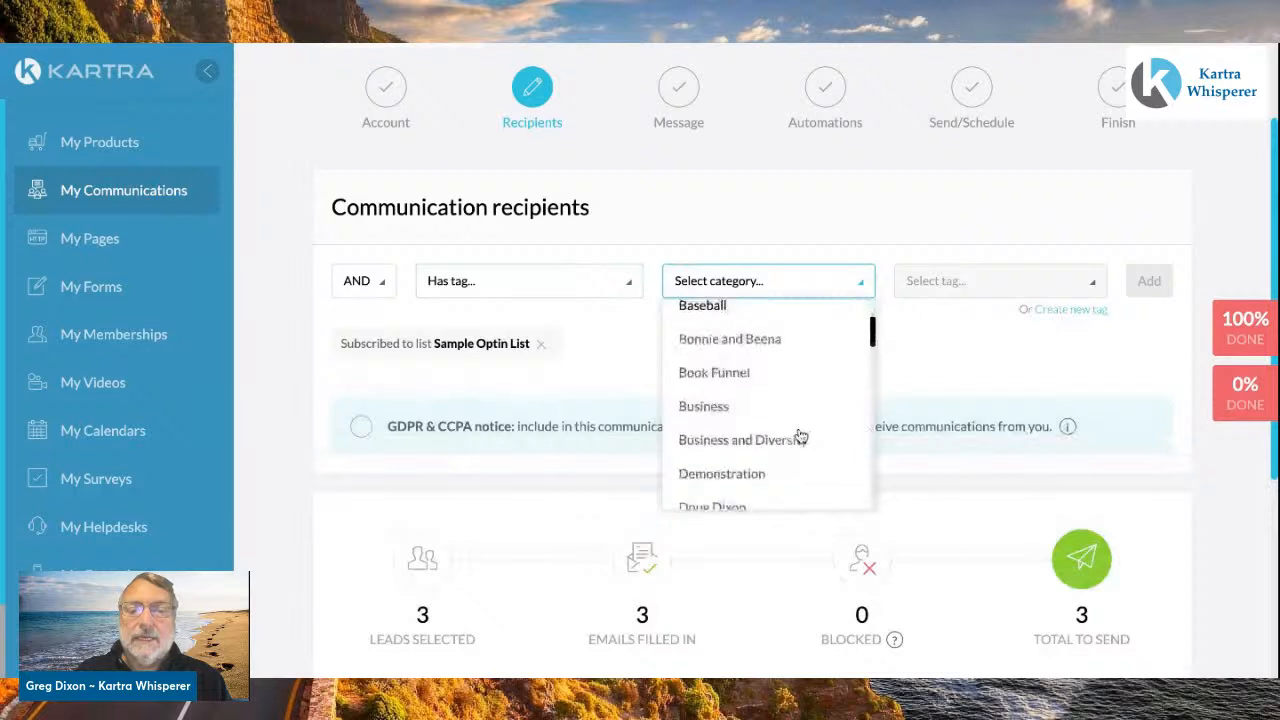
left_click(750, 474)
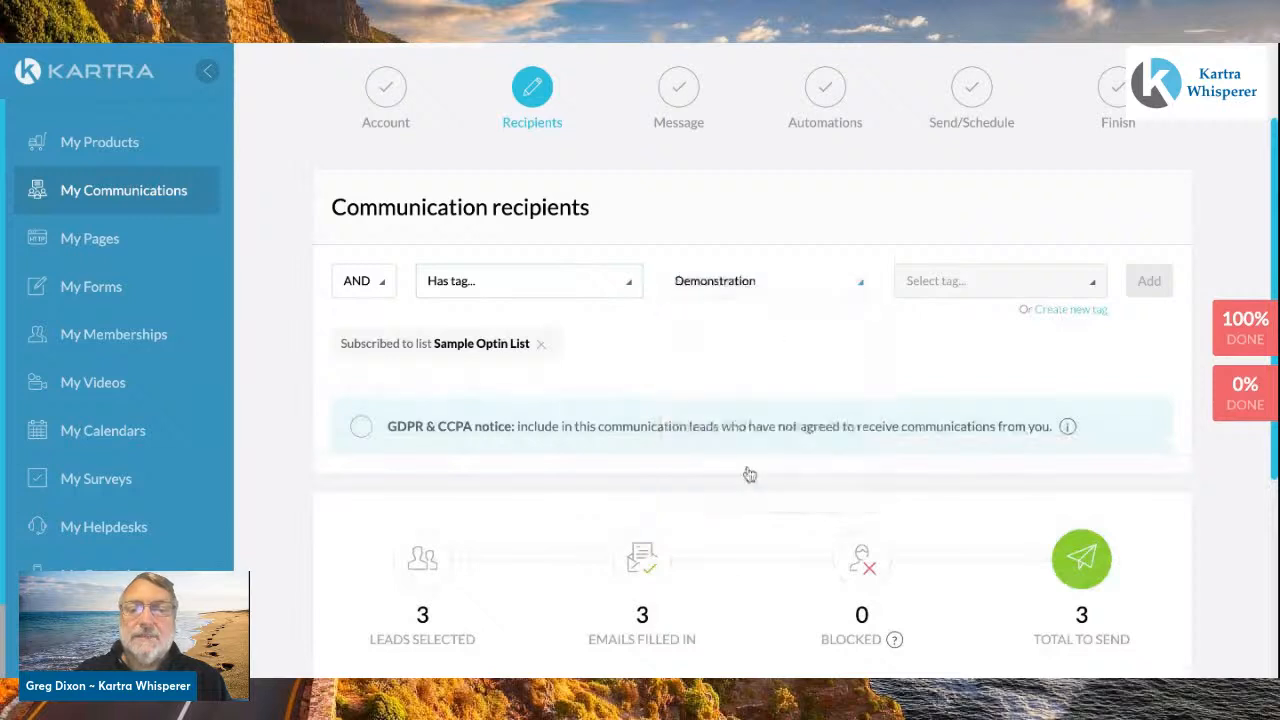
left_click(1099, 287)
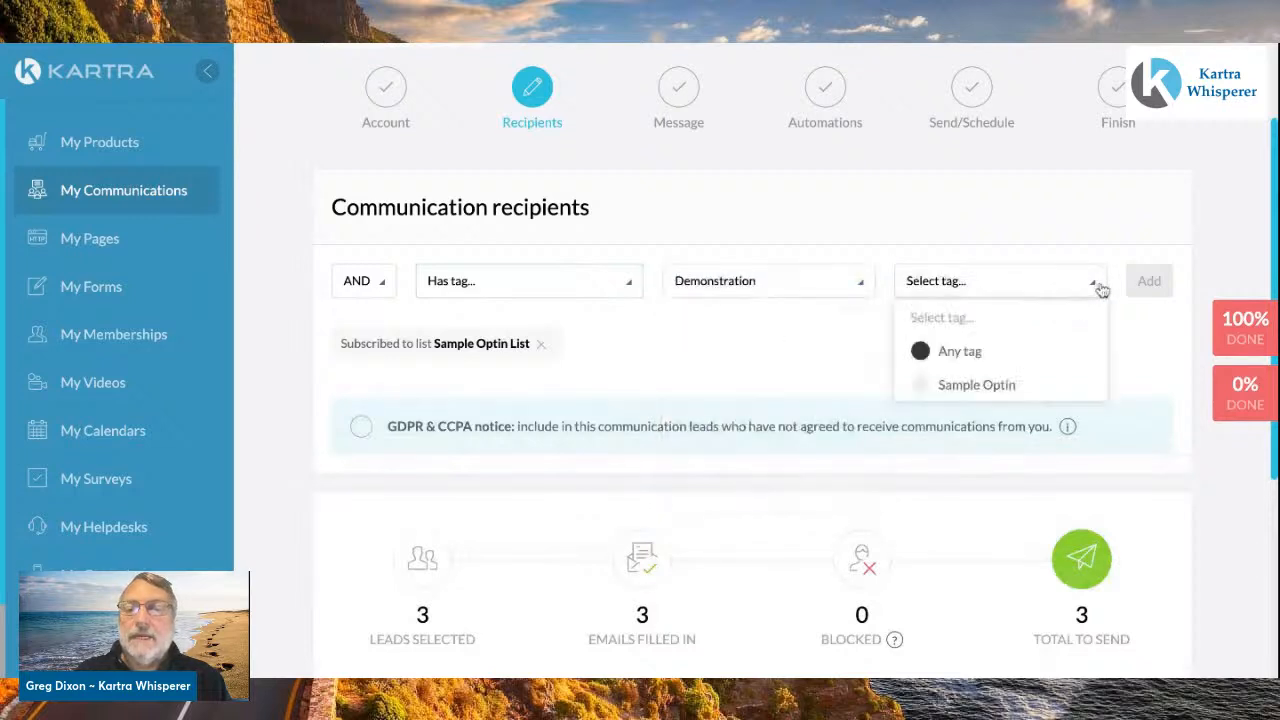
left_click(921, 390)
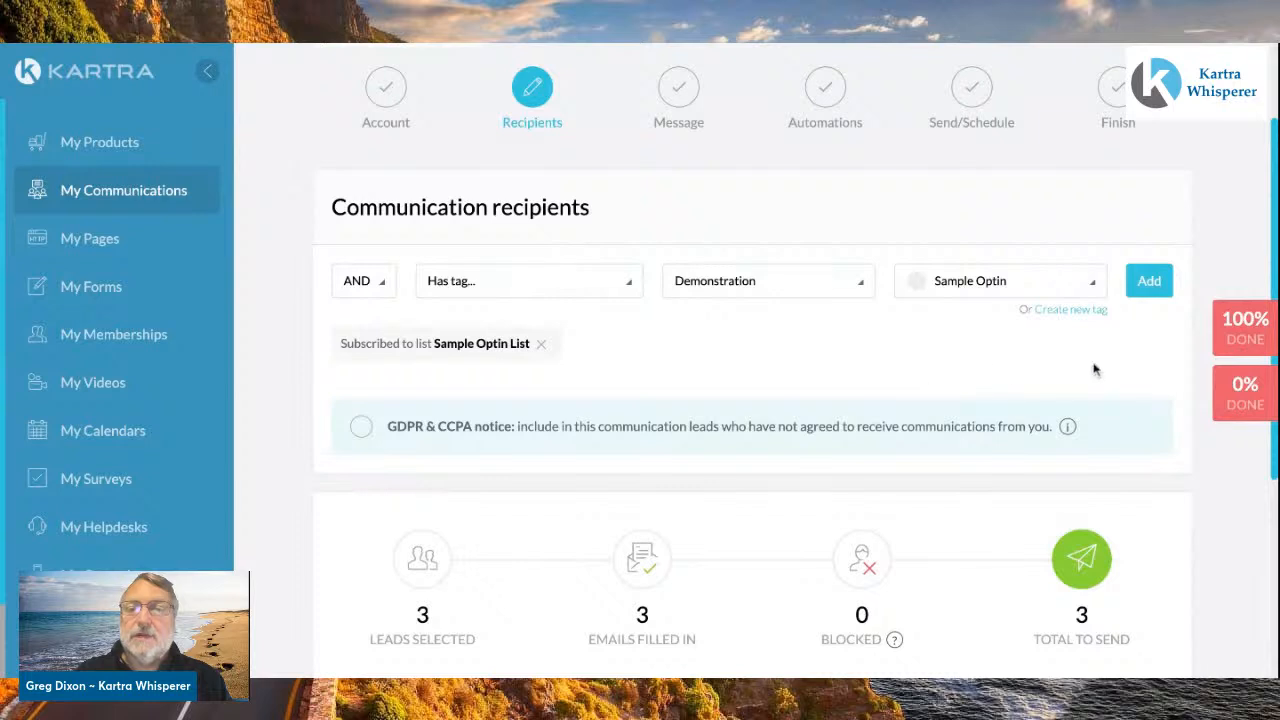
left_click(1150, 284)
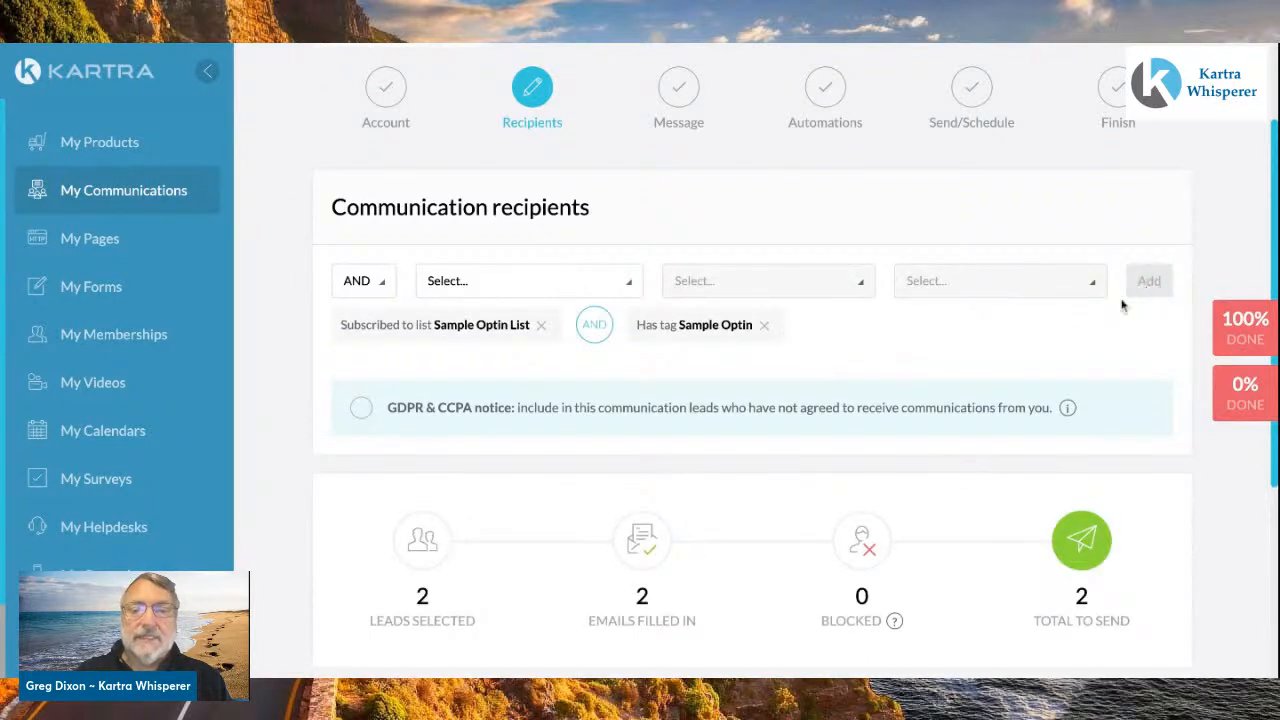
- Review the recipient summary for the two conditions, then save the recipients and continue to the message stage
scroll(912, 350, "down", 2)
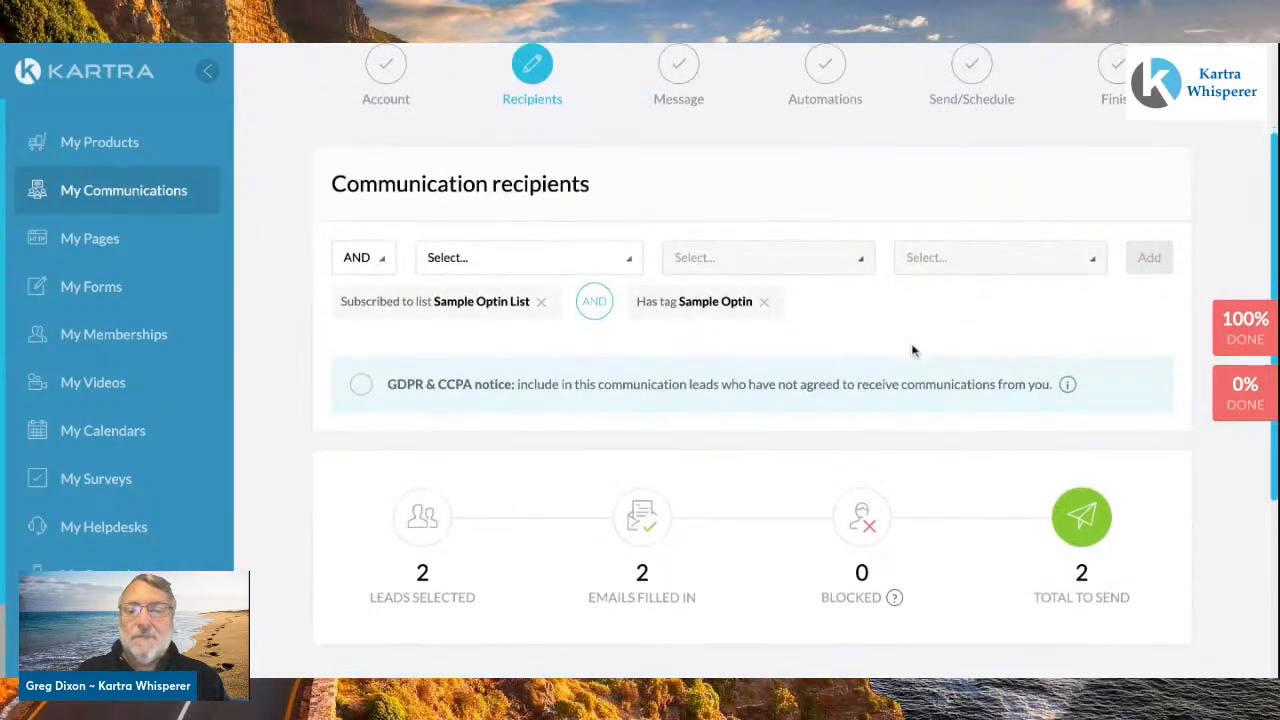
scroll(912, 350, "down", 2)
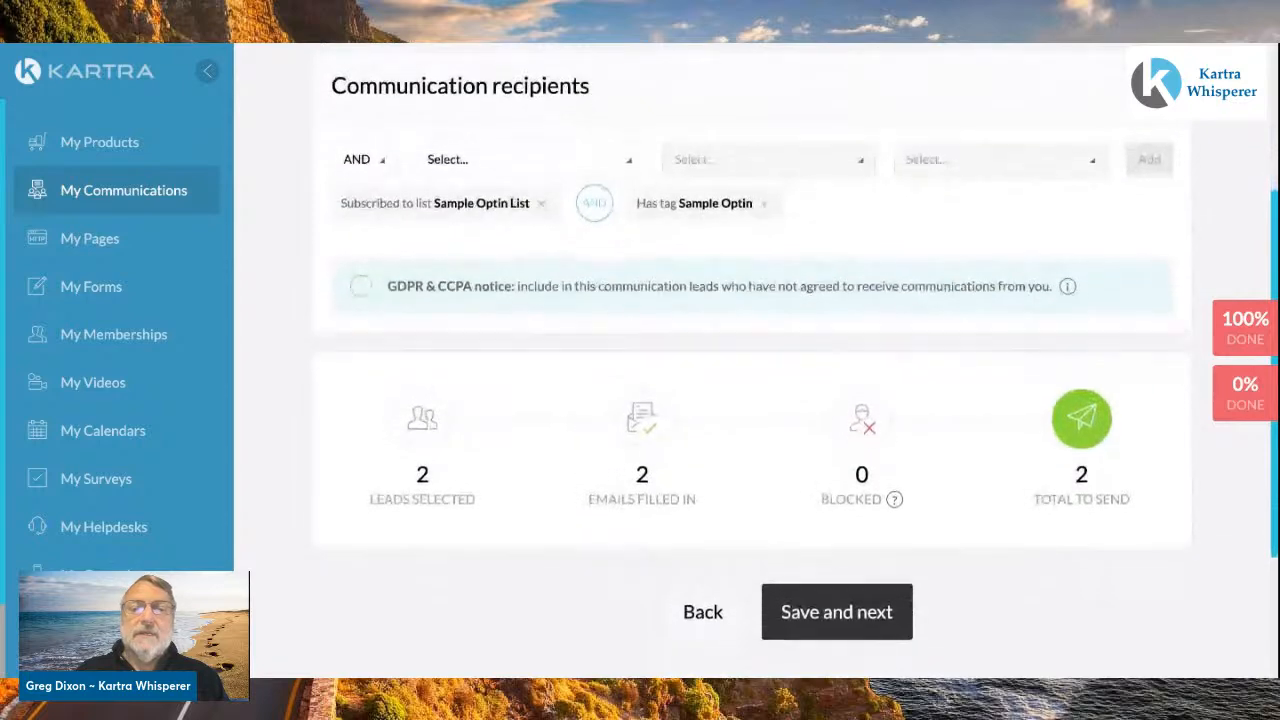
scroll(797, 346, "up", 4)
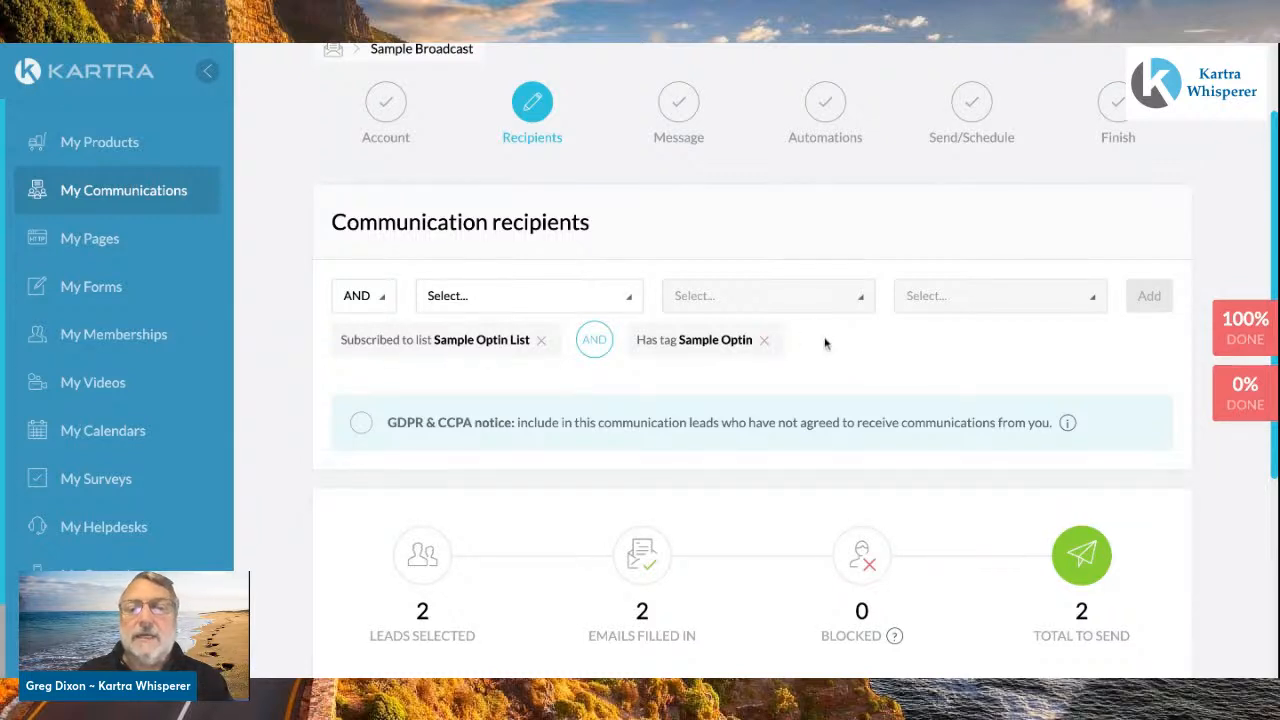
scroll(845, 352, "down", 2)
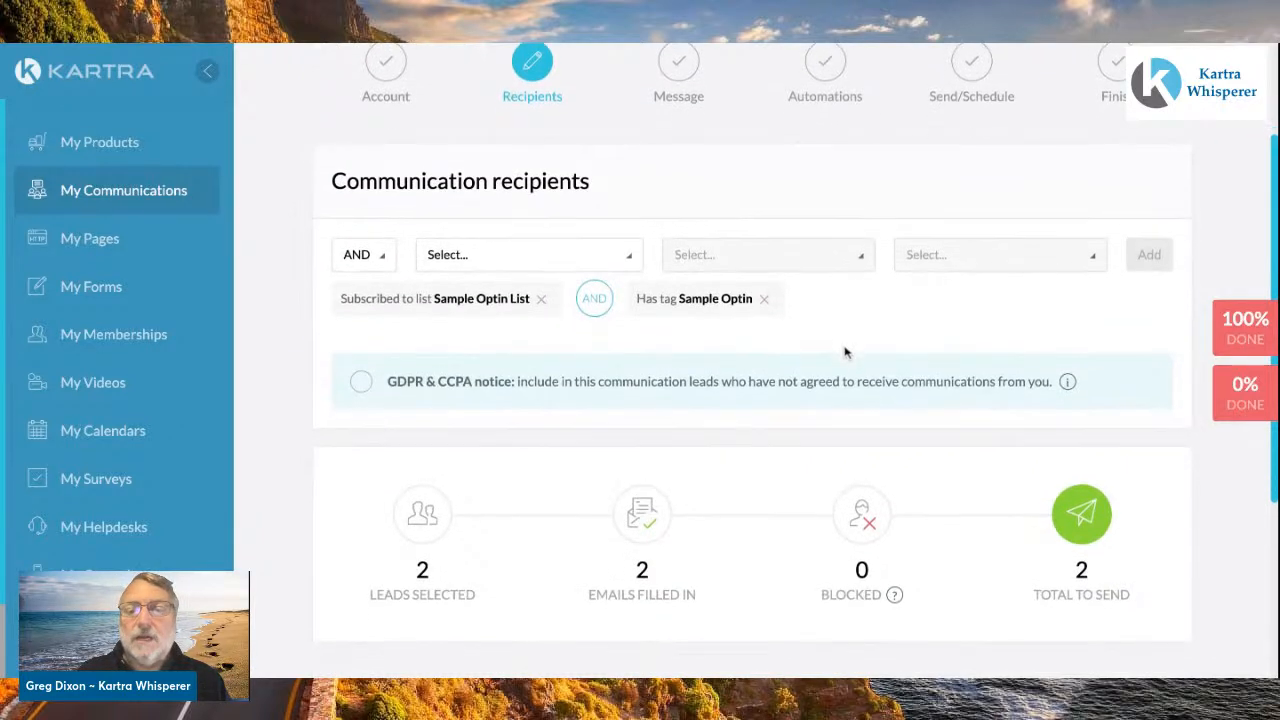
scroll(845, 352, "down", 3)
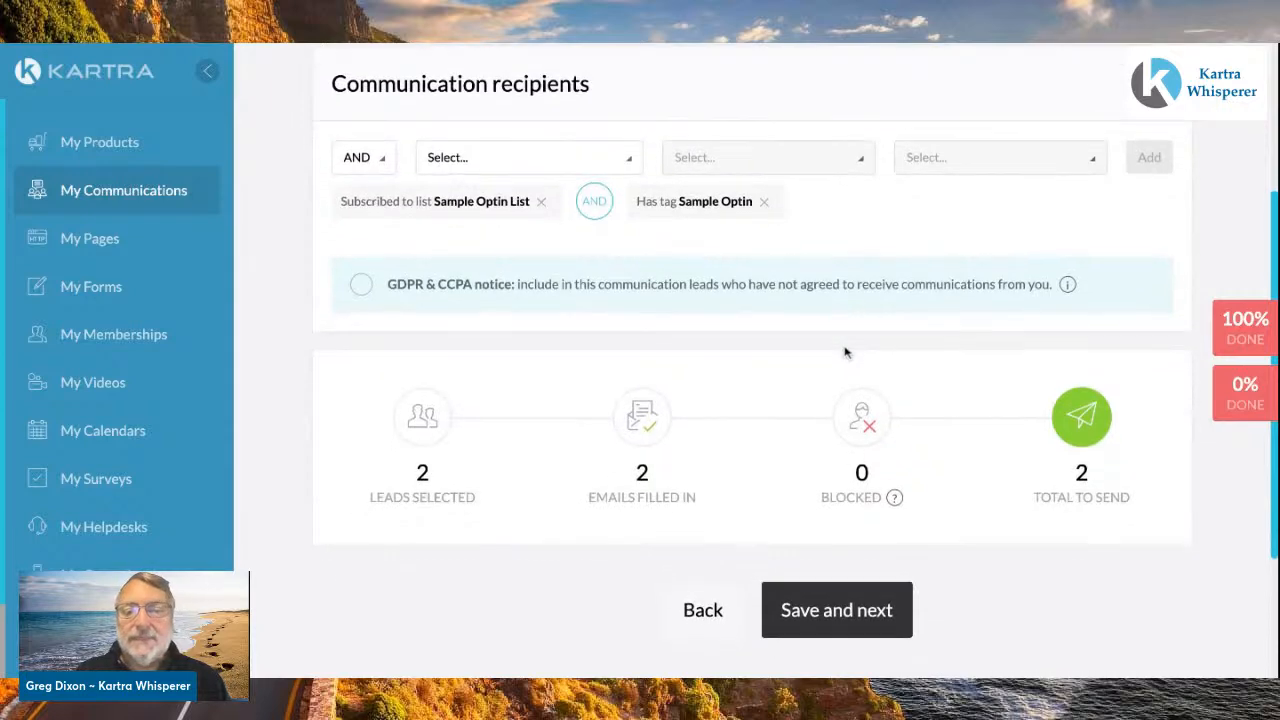
scroll(845, 352, "down", 4)
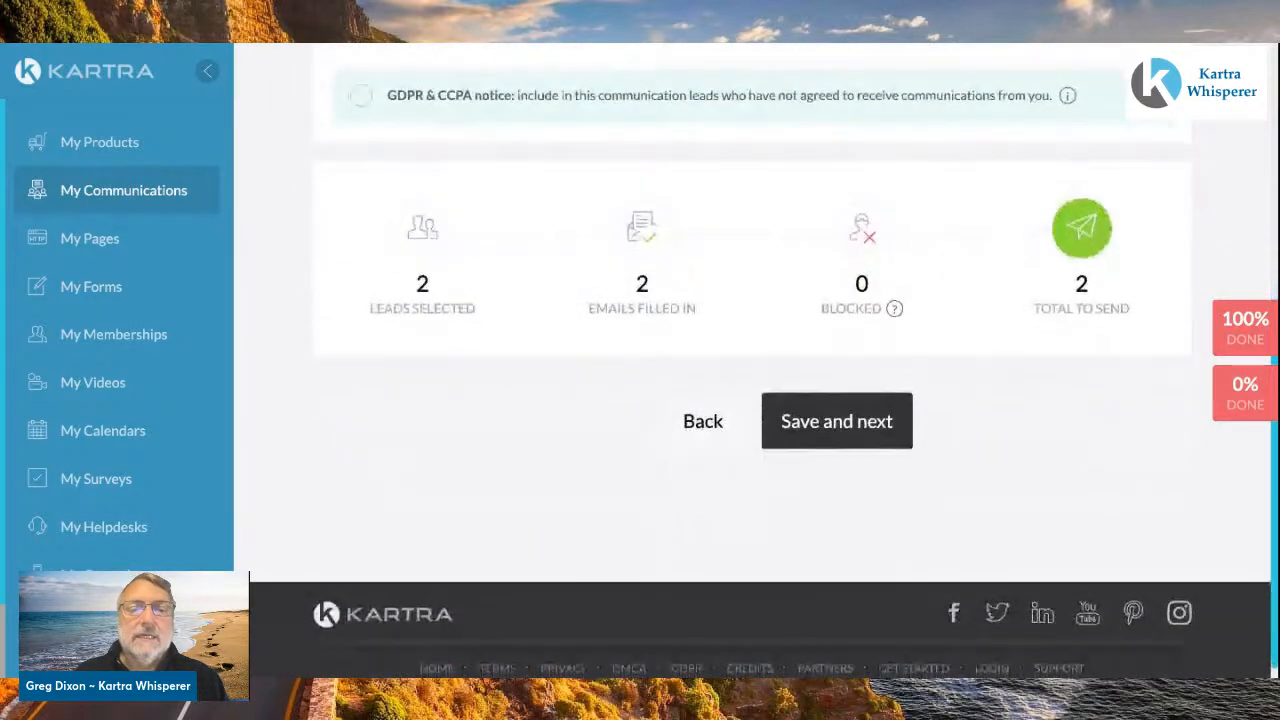
left_click(837, 420)
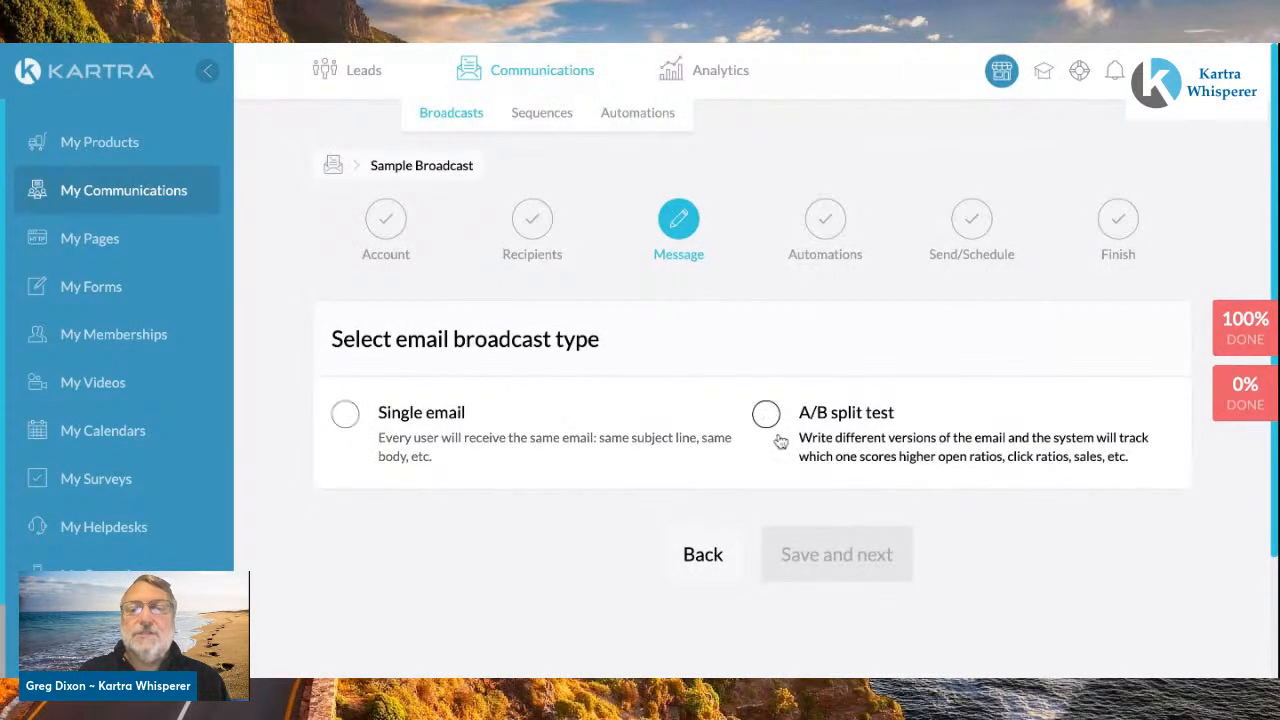
- Choose the Single email broadcast type and enter Broadcast Test as the email subject
left_click(345, 418)
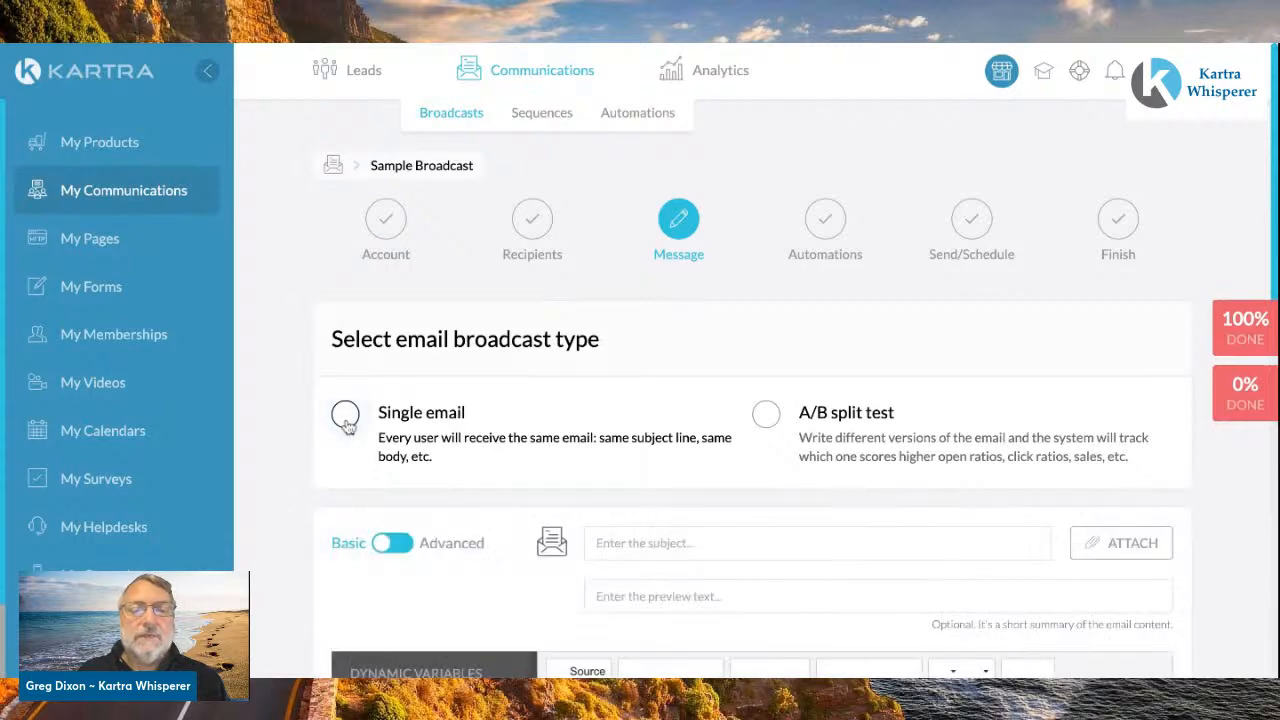
scroll(626, 460, "down", 1)
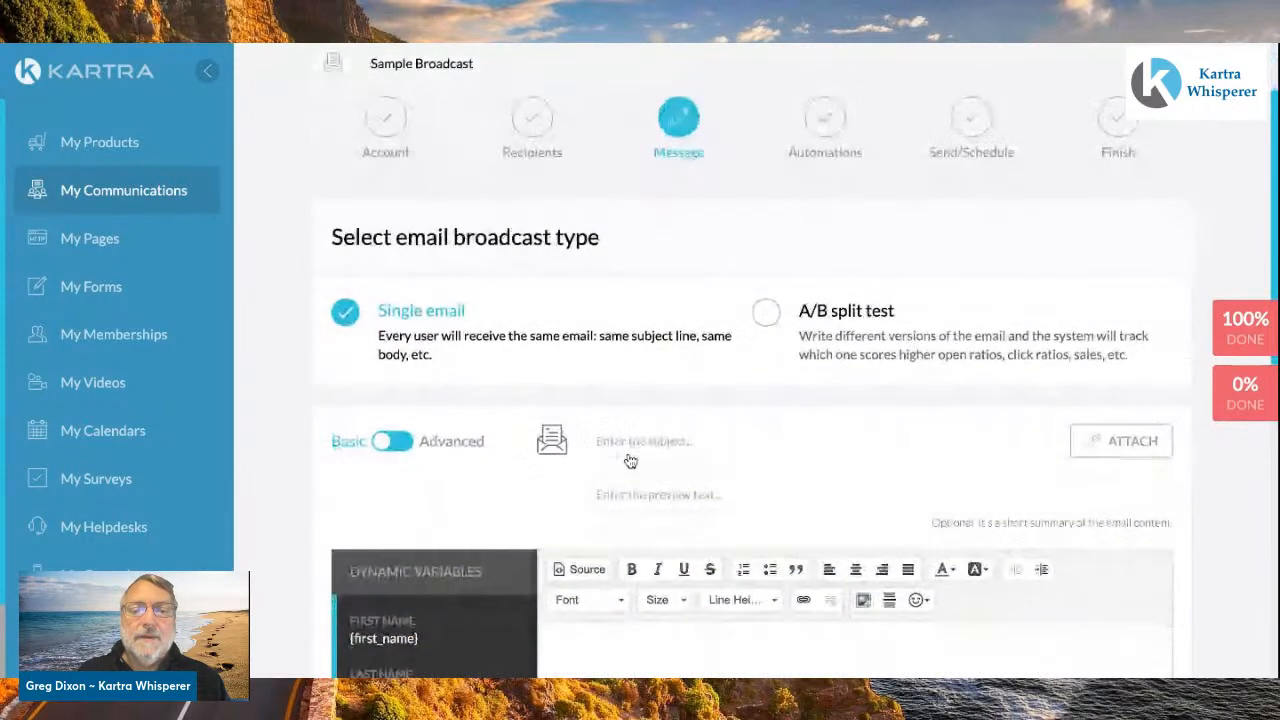
left_click(636, 440)
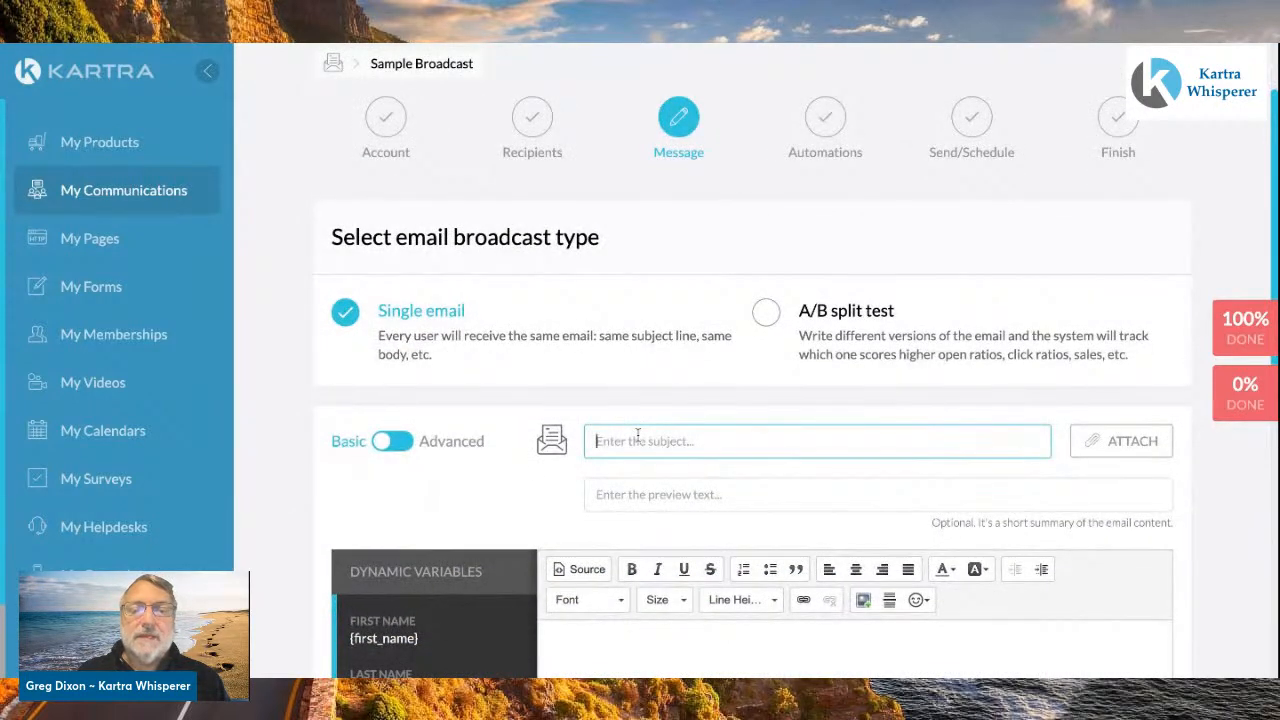
scroll(638, 434, "down", 1)
type("B")
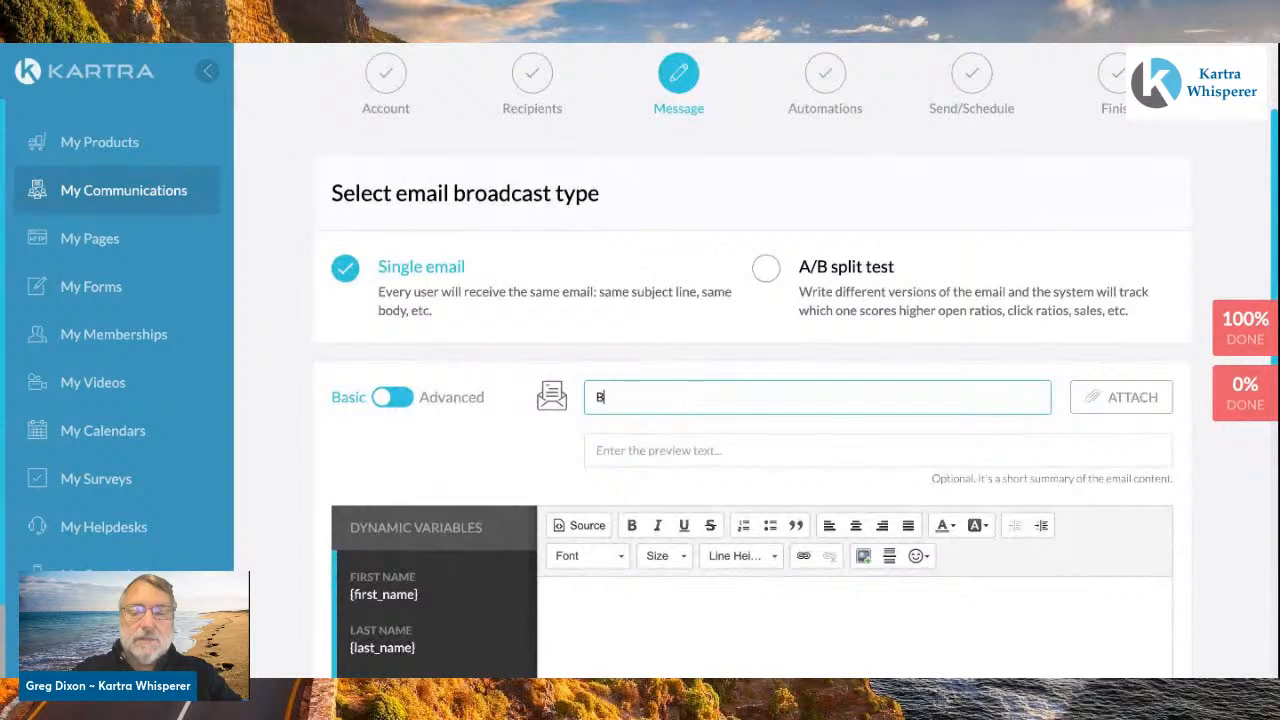
type("roadc")
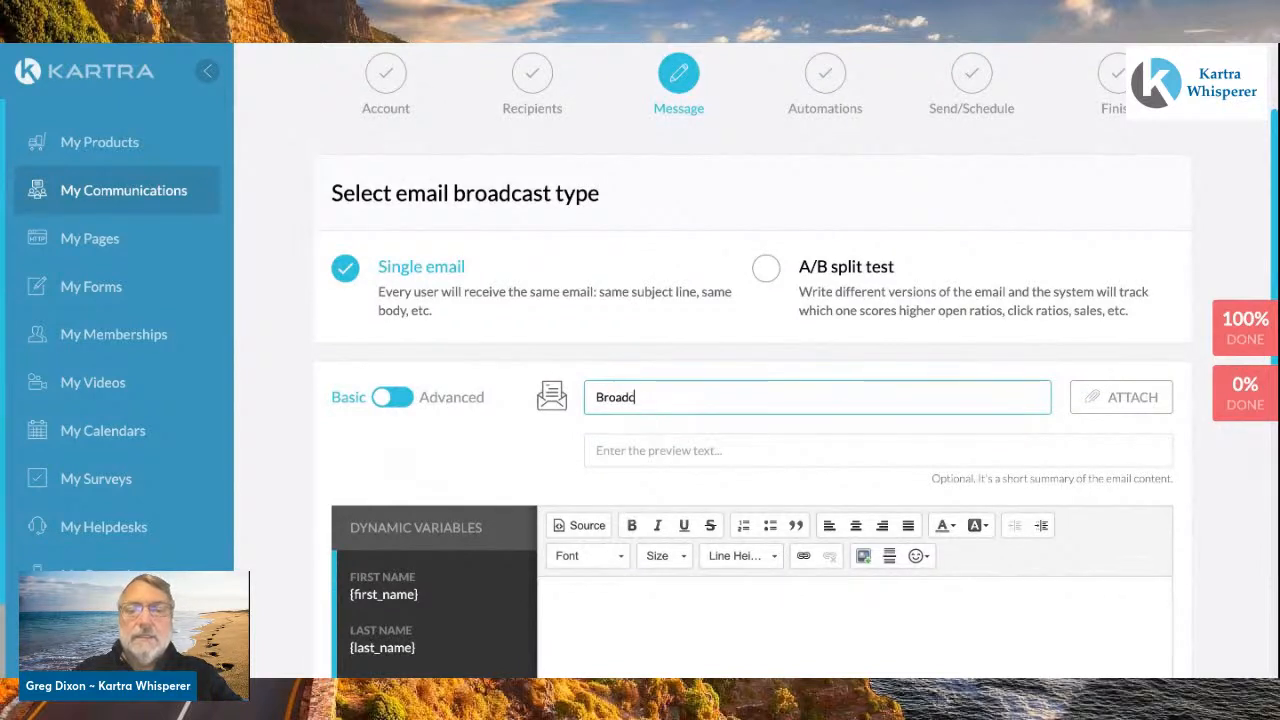
type("s")
key("BackSpace")
type("ast Test")
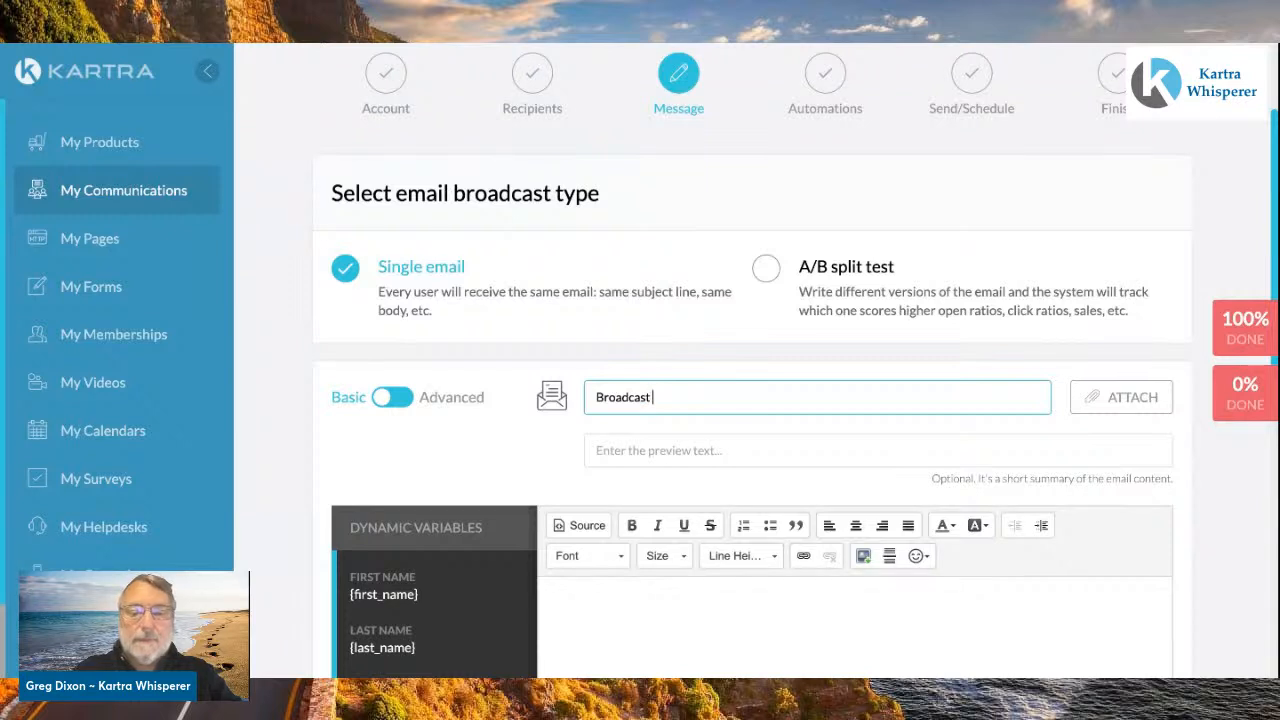
- Enter Selecting by Tag as the email's preview text
left_click(646, 452)
type("Te")
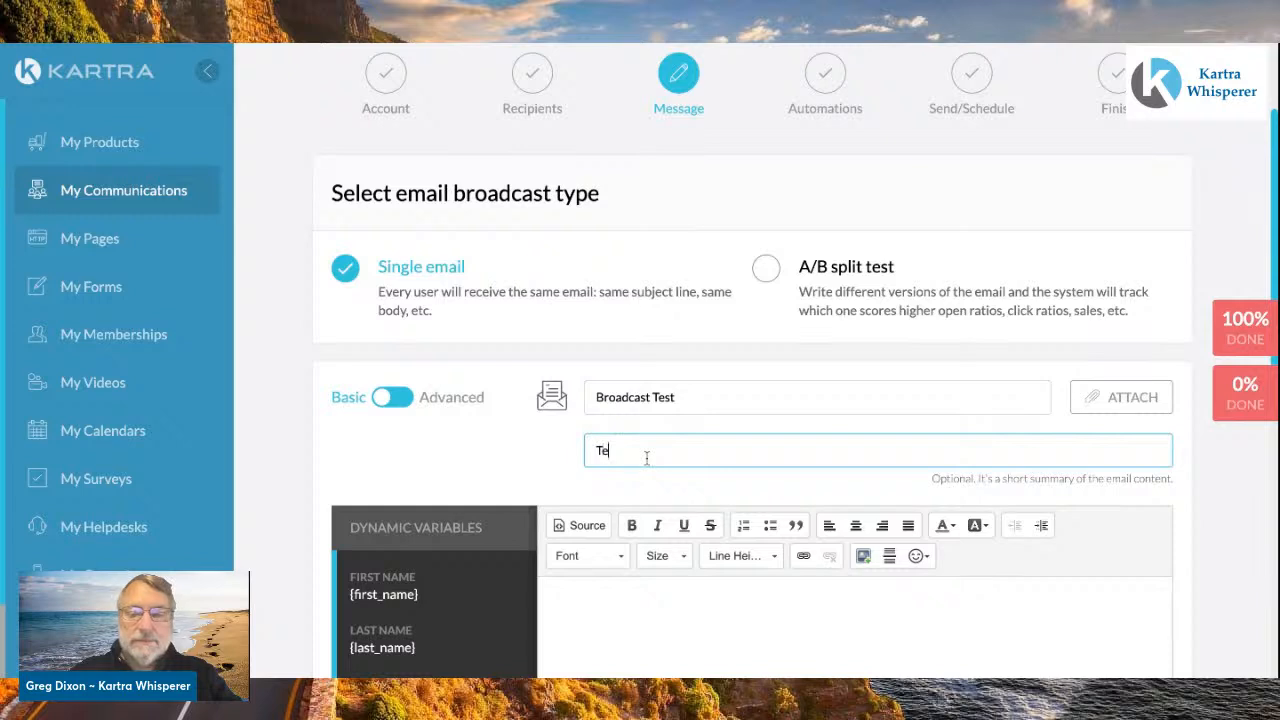
type("lecting")
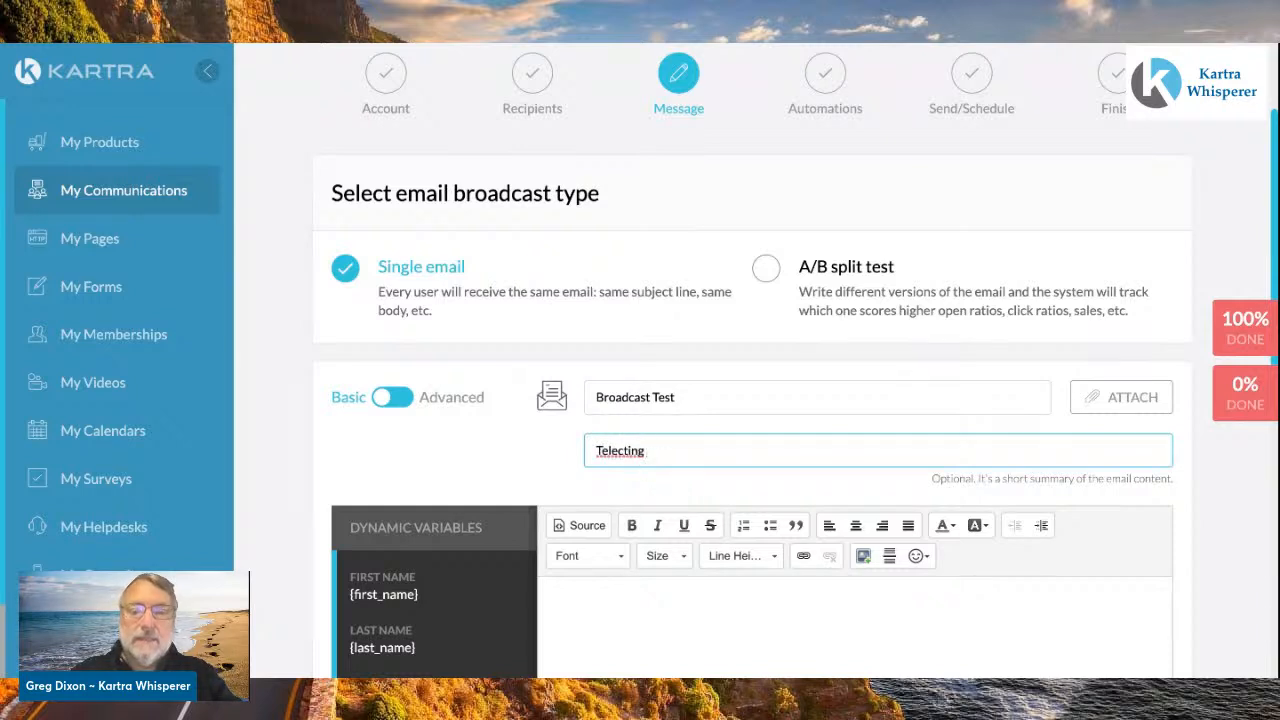
key("BackSpace")
key("BackSpace")
key("BackSpace")
key("BackSpace")
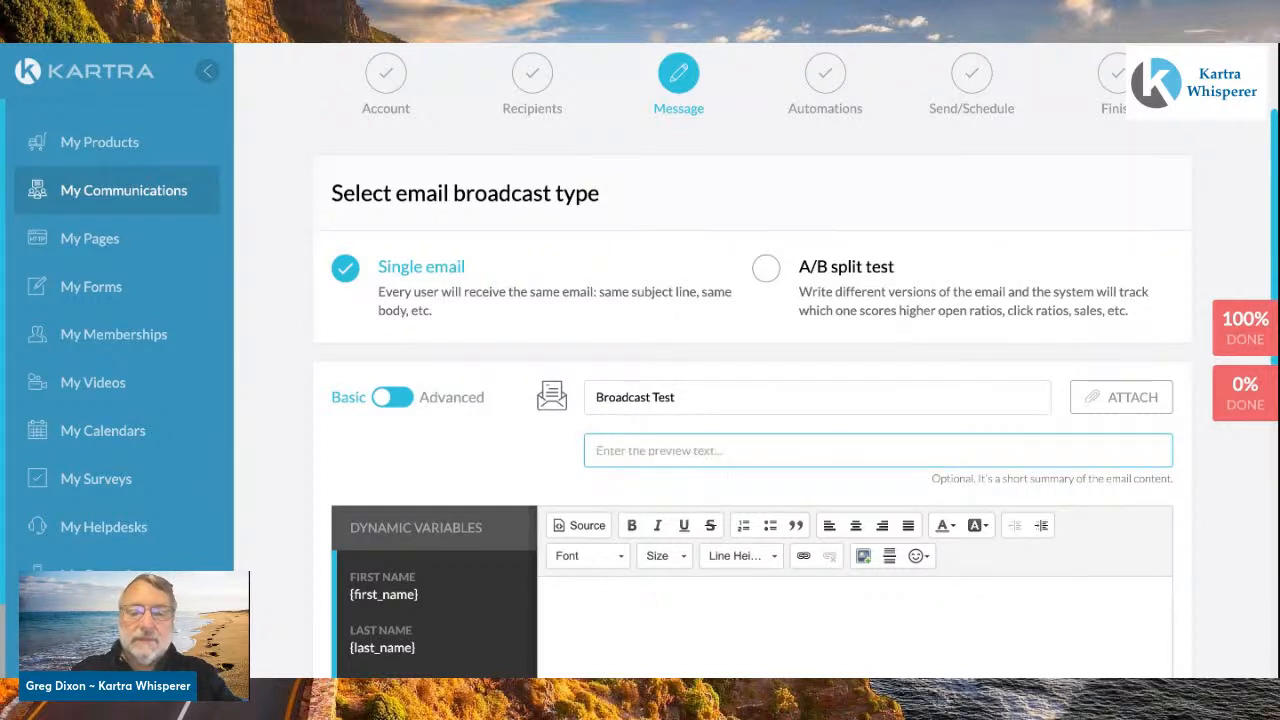
type("Selecting")
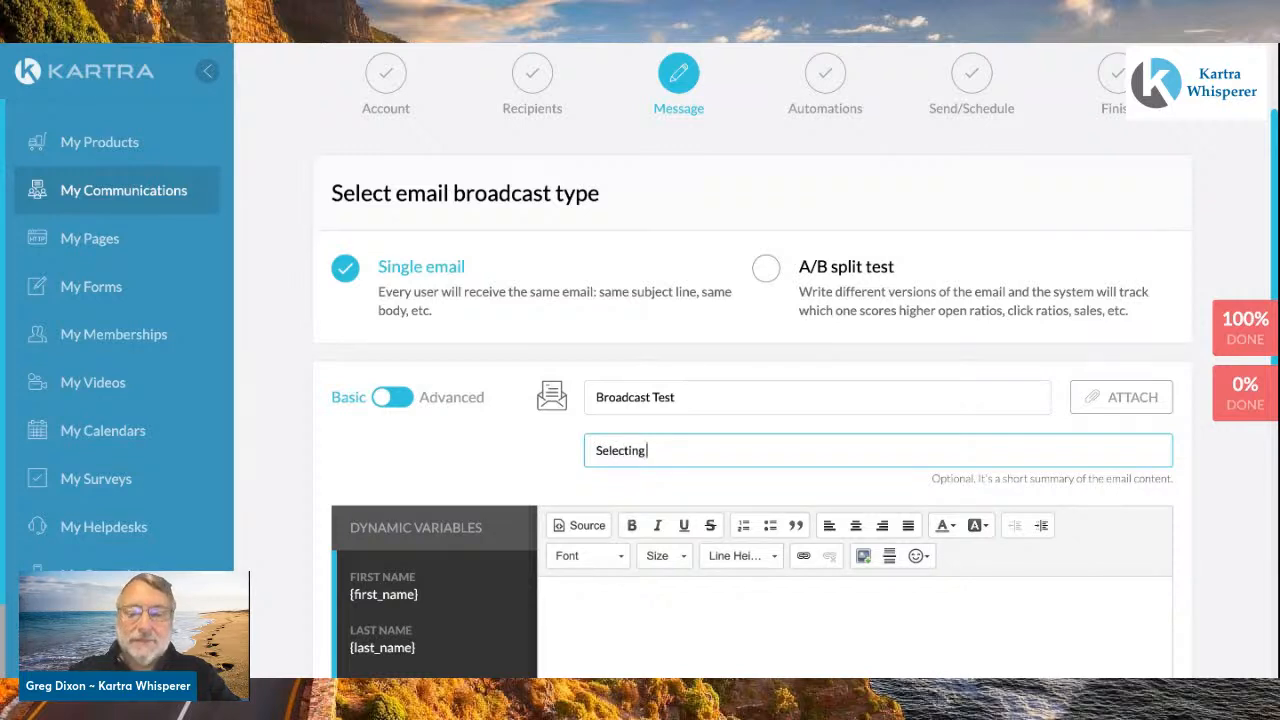
type(" by Tag")
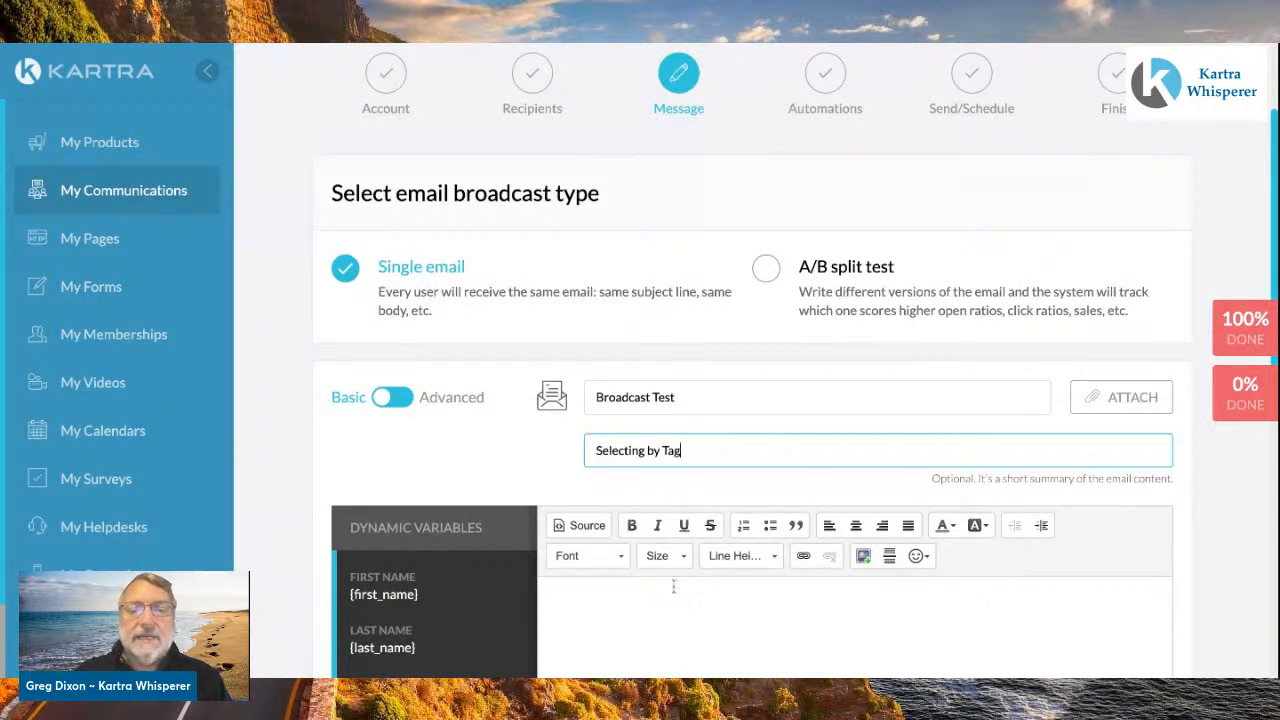
- Write the email body with the greeting "Hola {first_name}," using the copied first name variable, followed by a new paragraph "Yada ..."
scroll(674, 595, "down", 1)
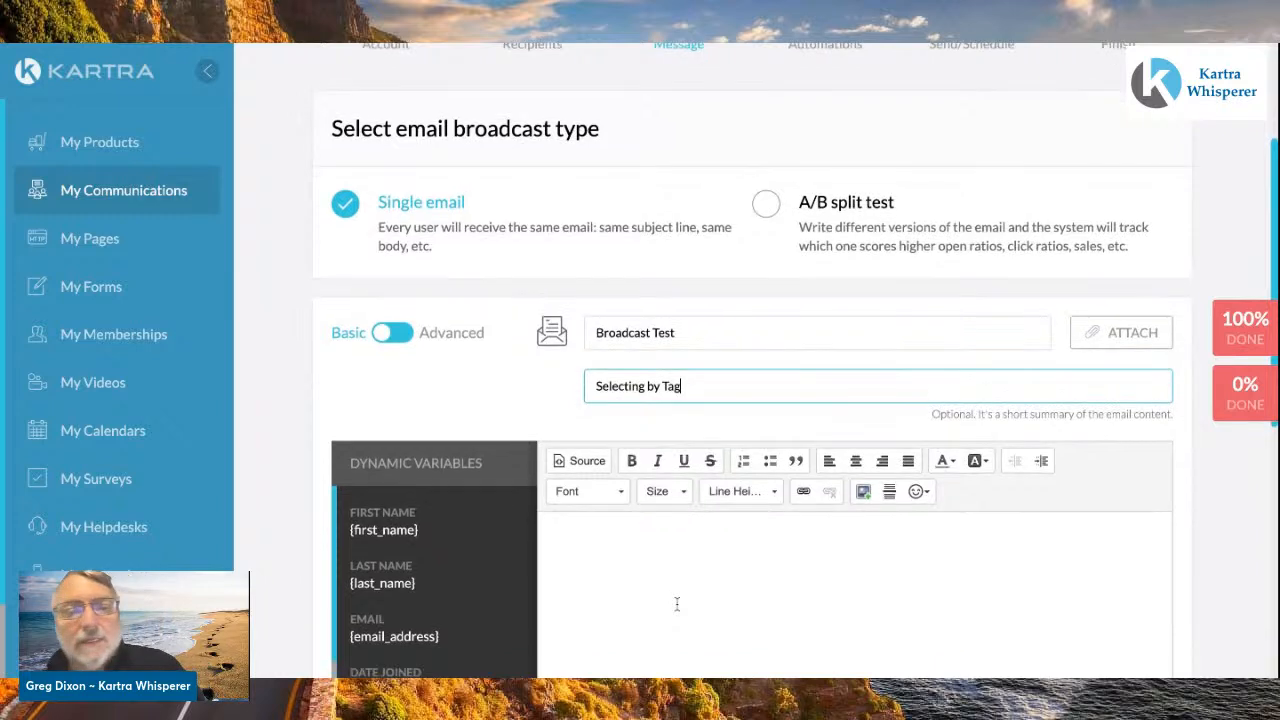
scroll(675, 595, "down", 2)
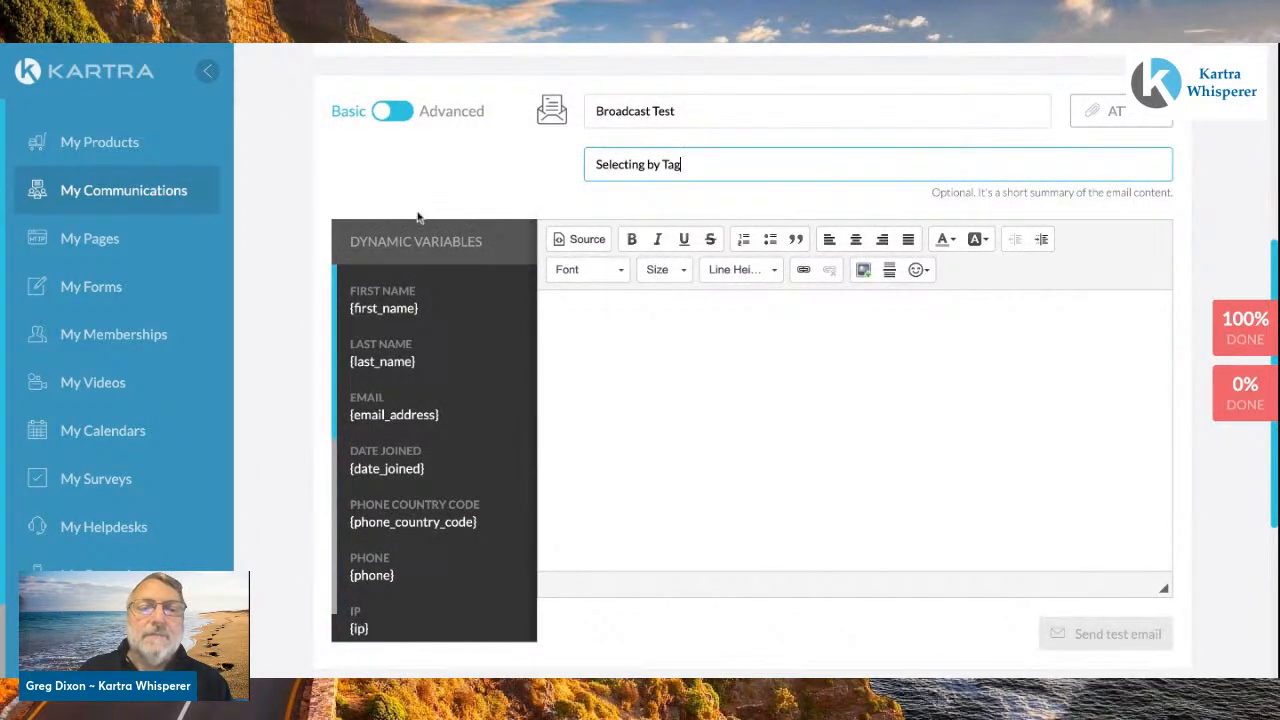
left_click(575, 320)
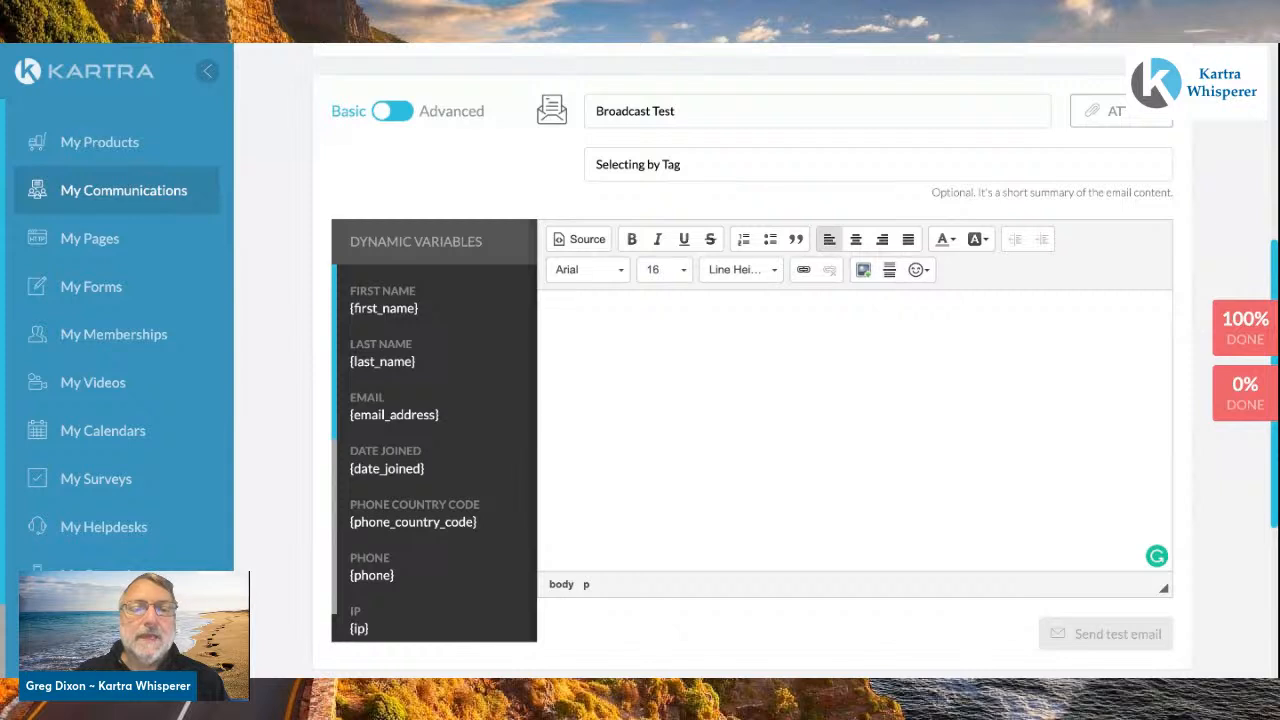
left_click_drag(419, 309, 354, 309)
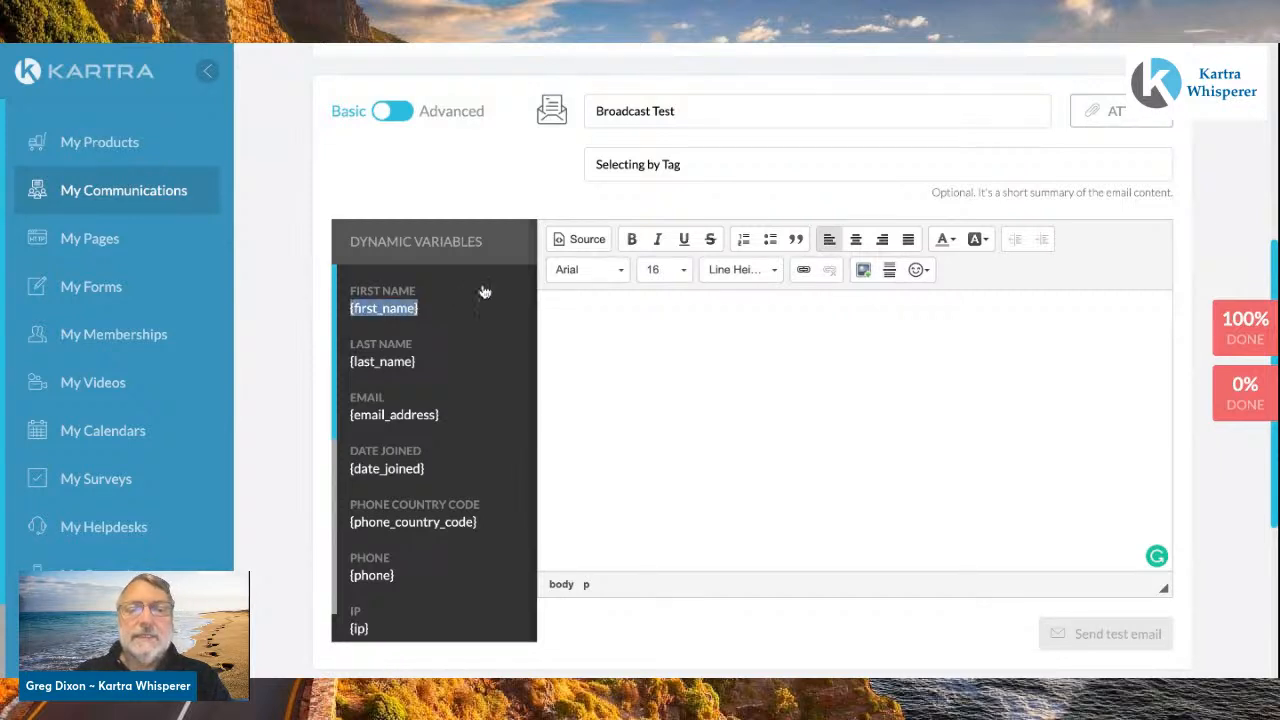
left_click(553, 314)
type("Hola")
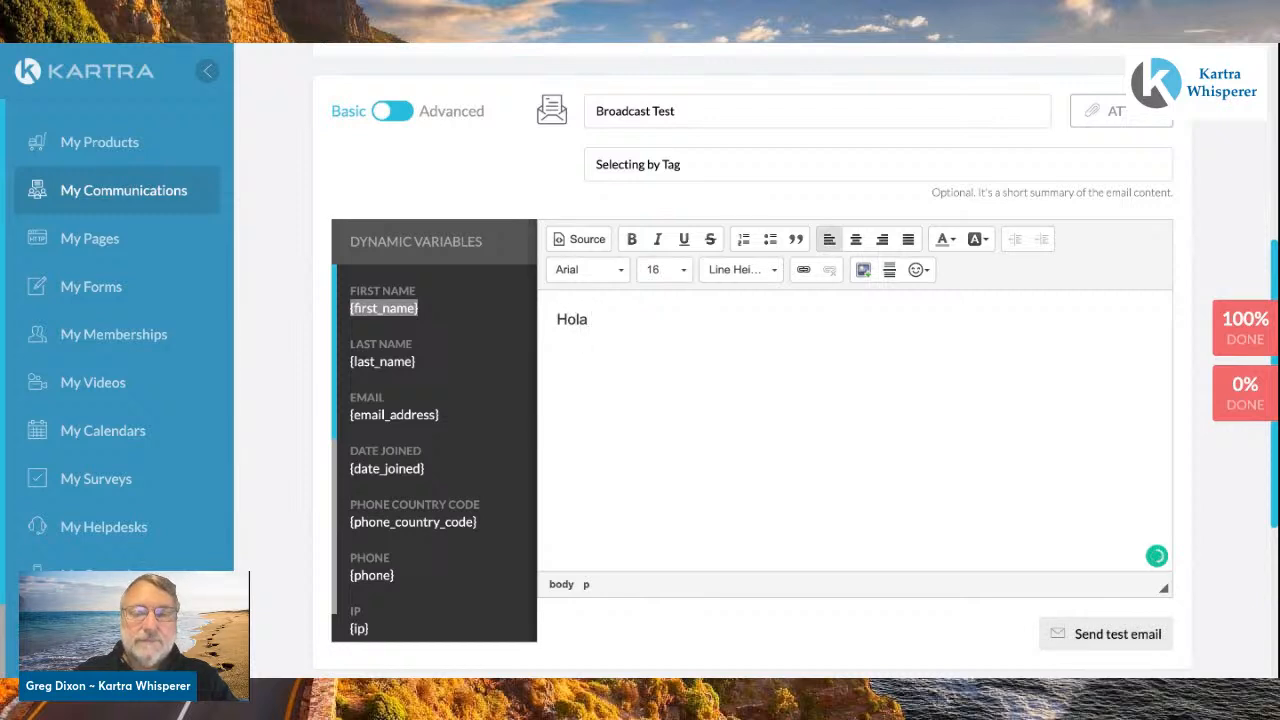
type("{first_name}")
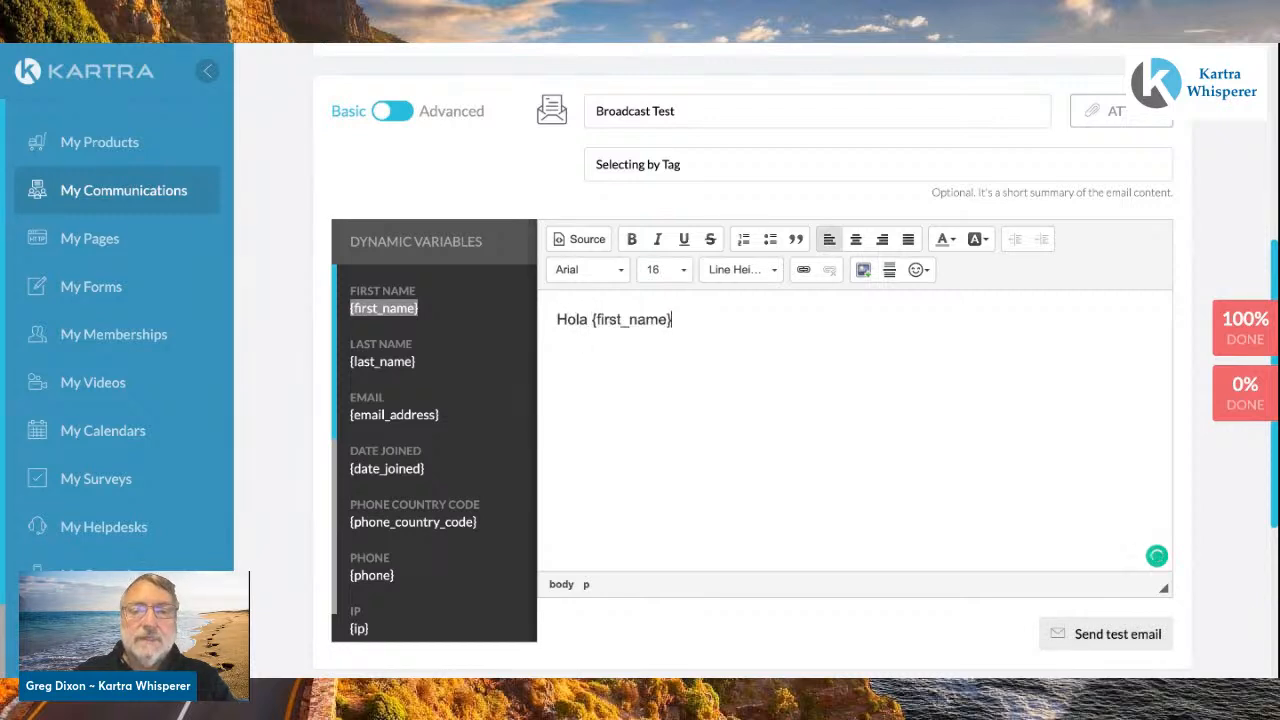
type(",")
key("Return")
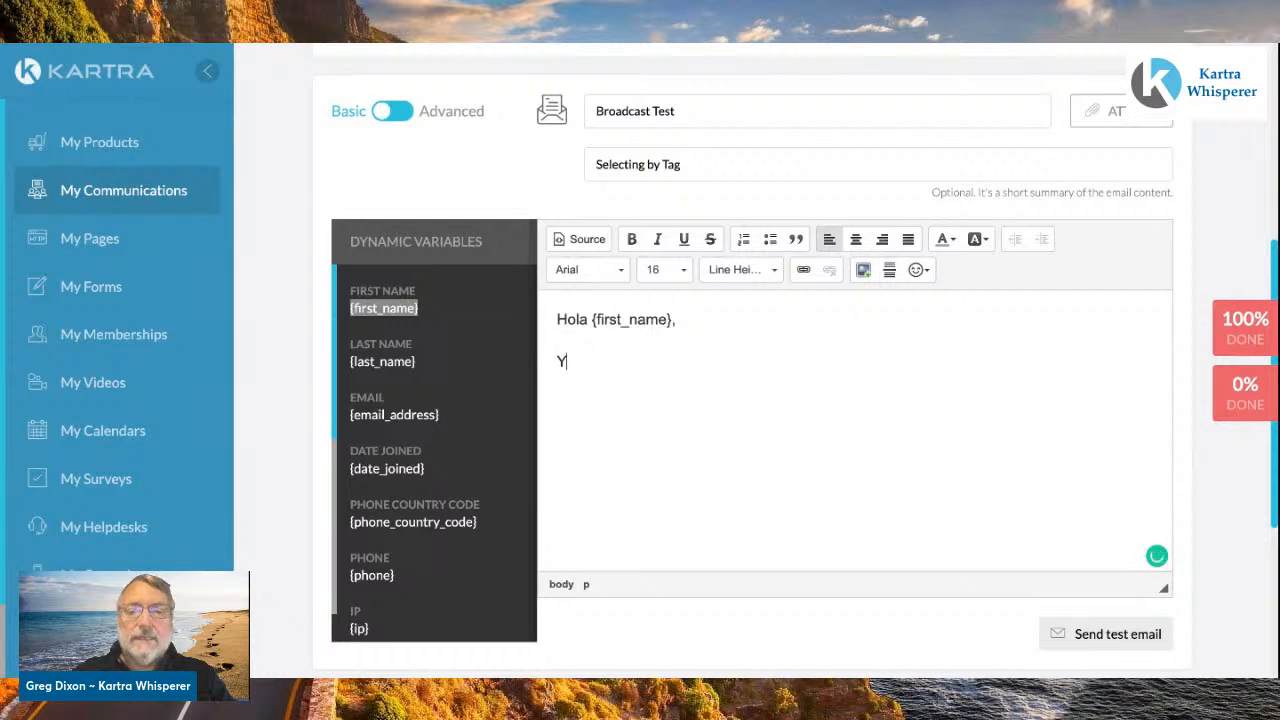
type("Yada ...")
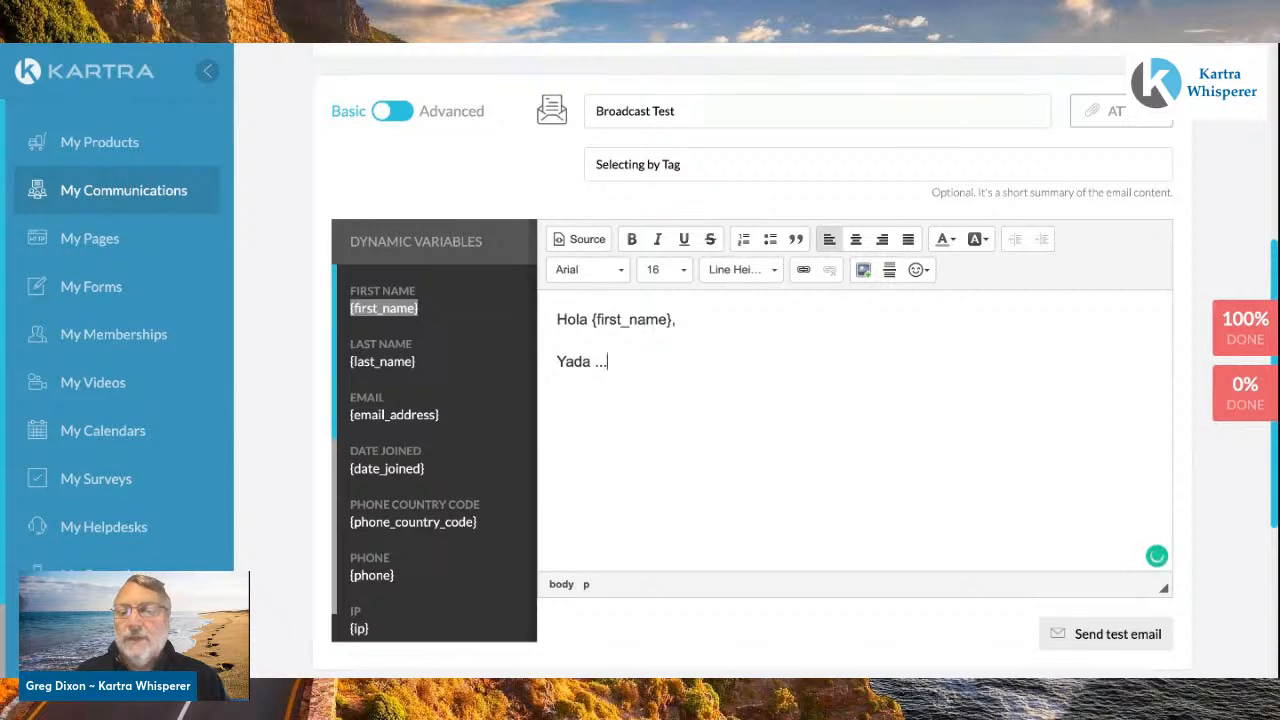
- Switch the email editor from Basic to Advanced mode
scroll(678, 355, "down", 2)
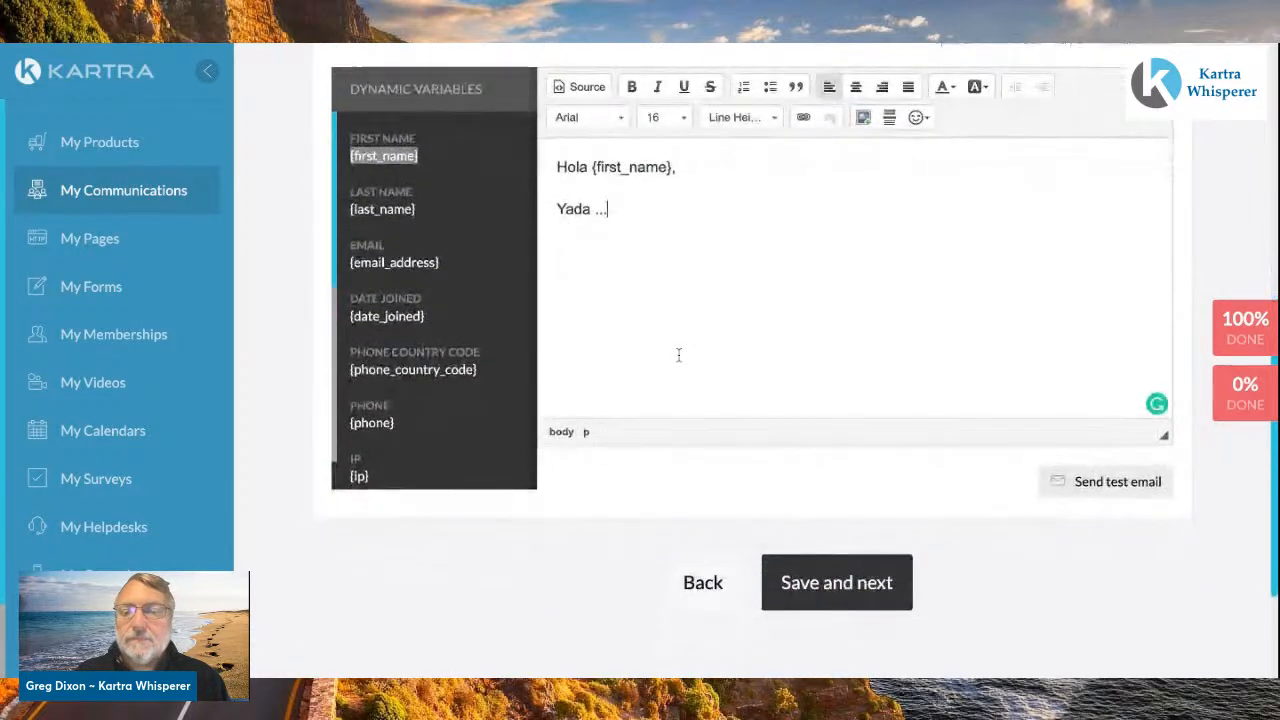
scroll(678, 355, "up", 2)
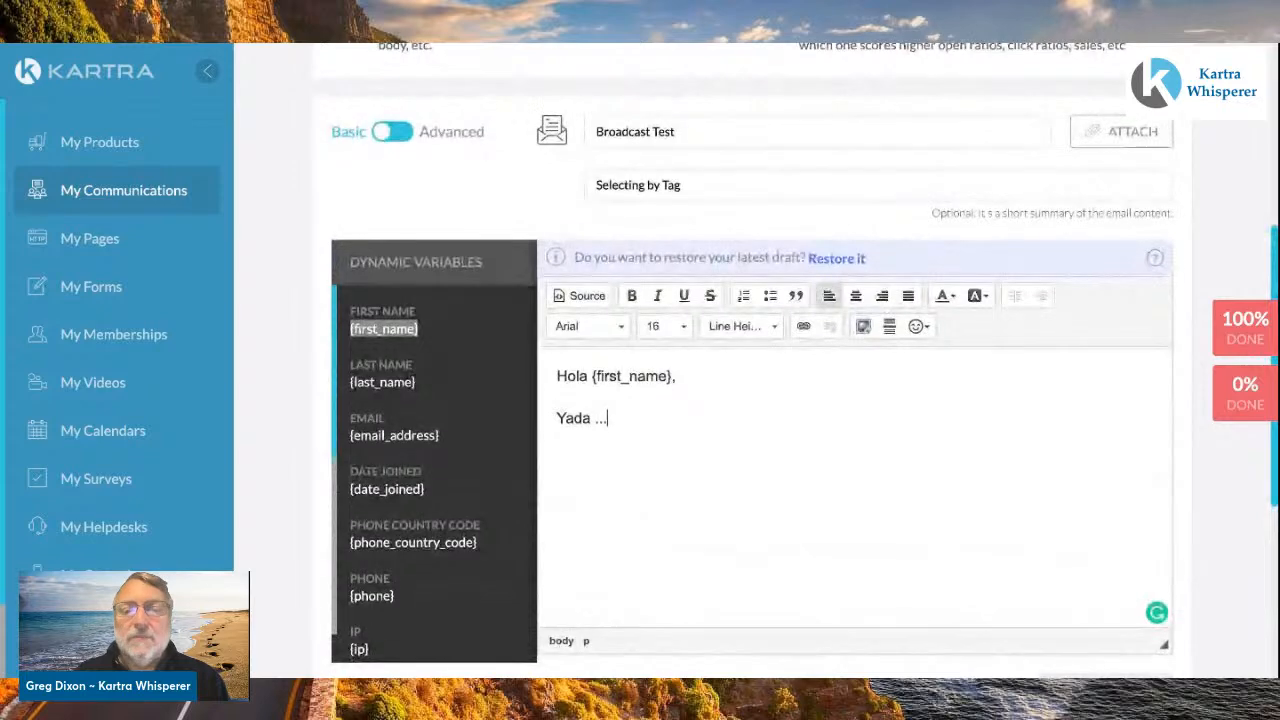
scroll(678, 355, "down", 1)
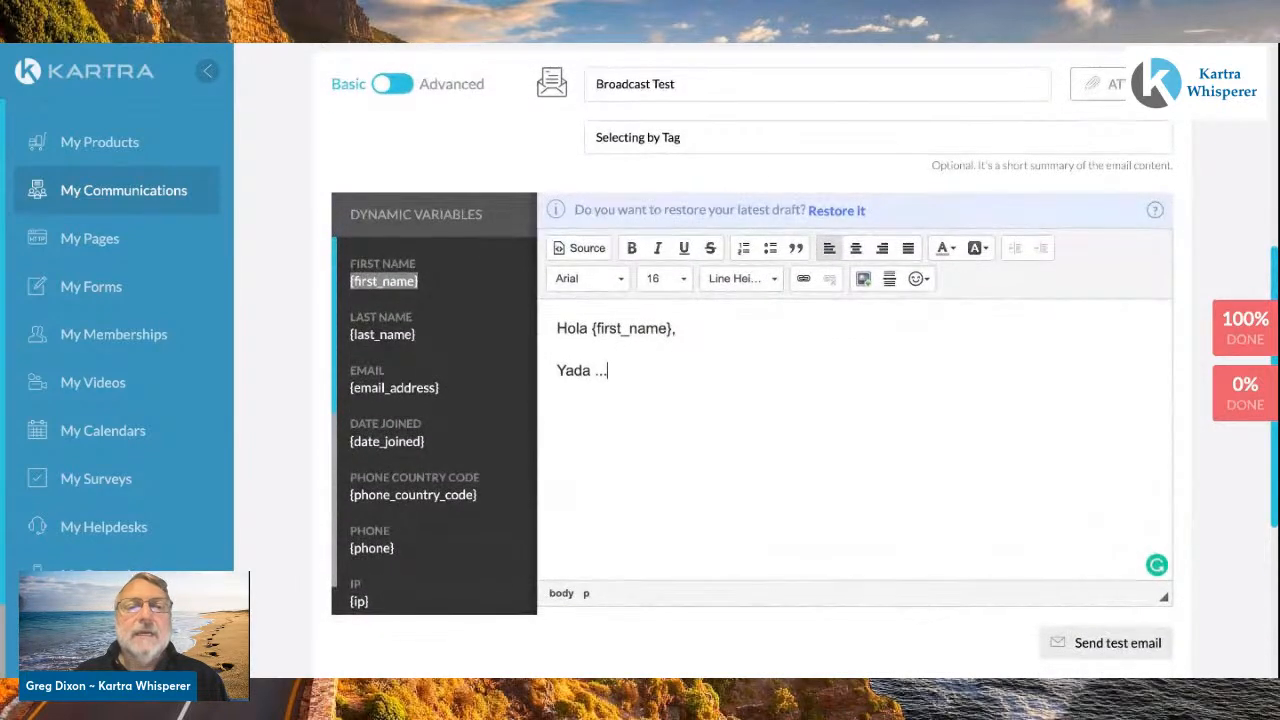
scroll(678, 355, "down", 1)
scroll(390, 133, "up", 1)
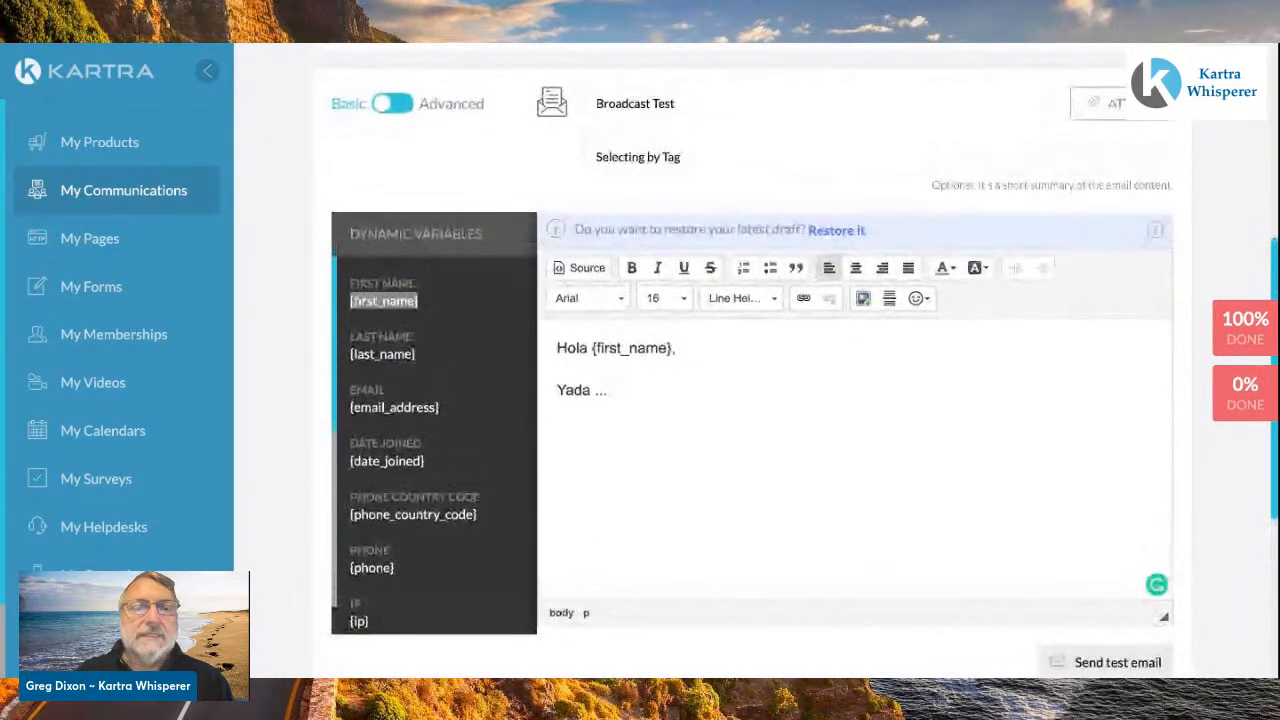
left_click(391, 105)
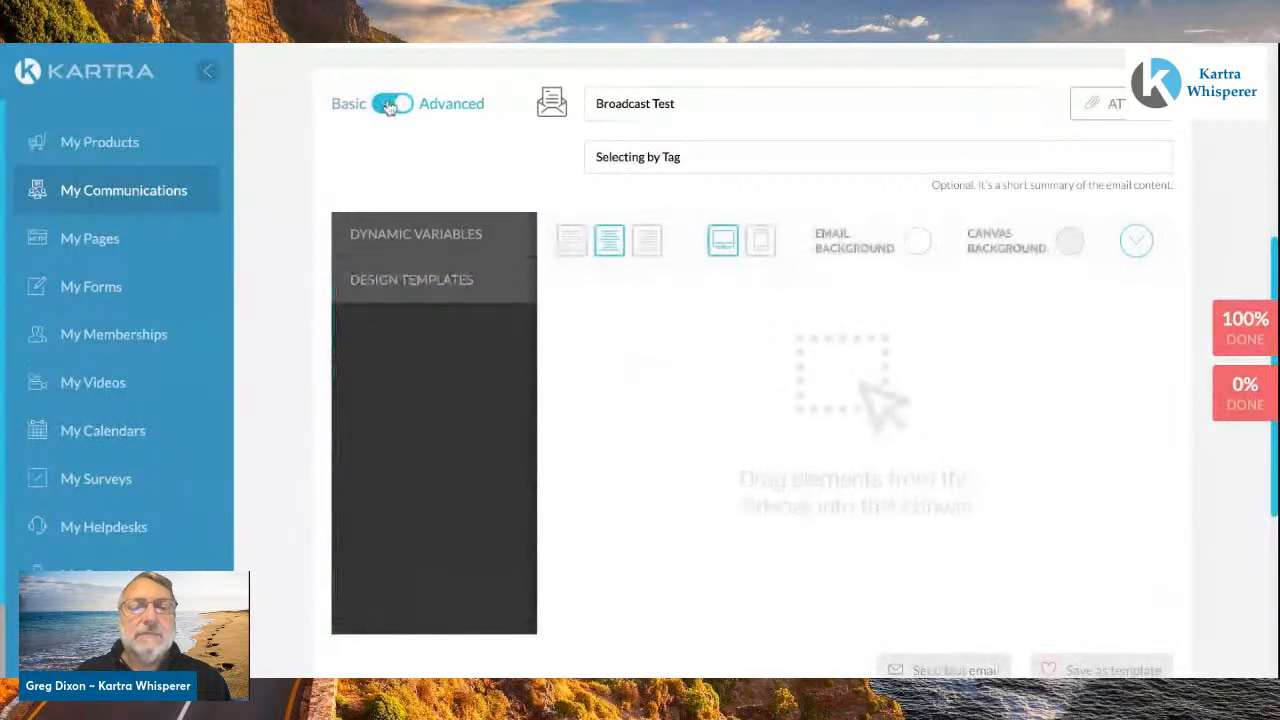
- Browse the full design templates and place the one with the Photography label and red-hatted photographer on the email canvas
left_click(512, 285)
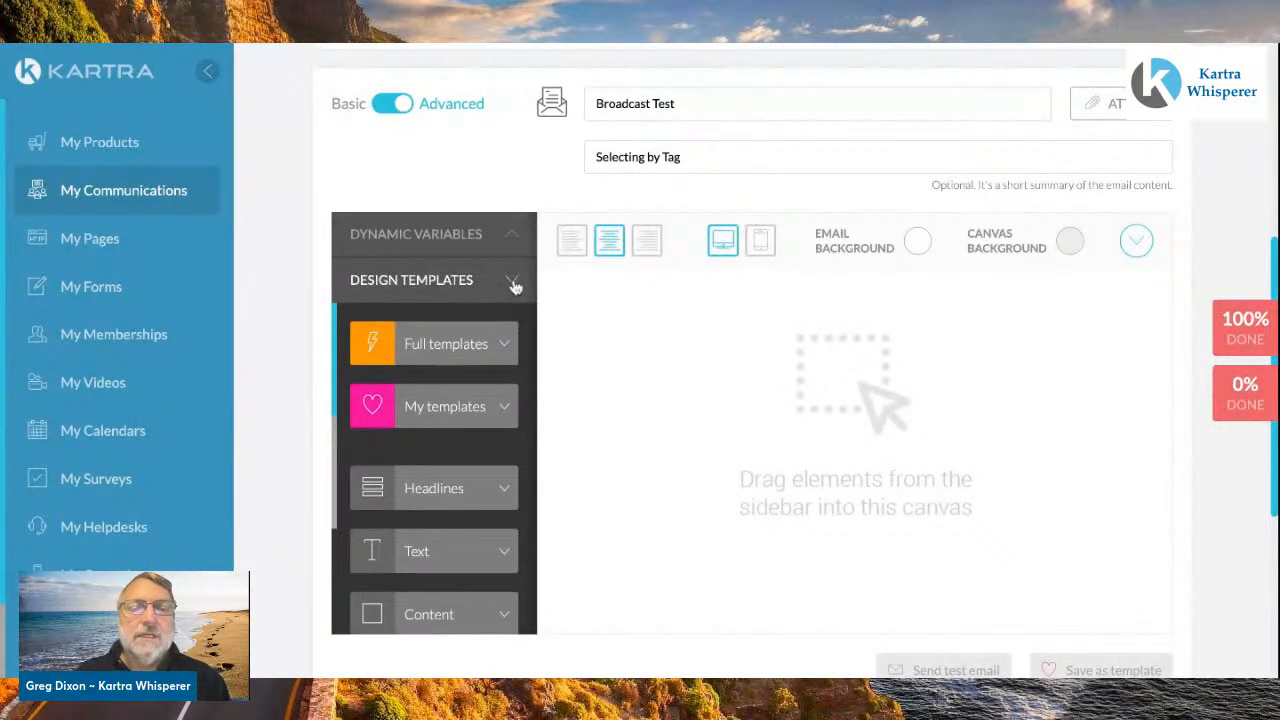
left_click(508, 348)
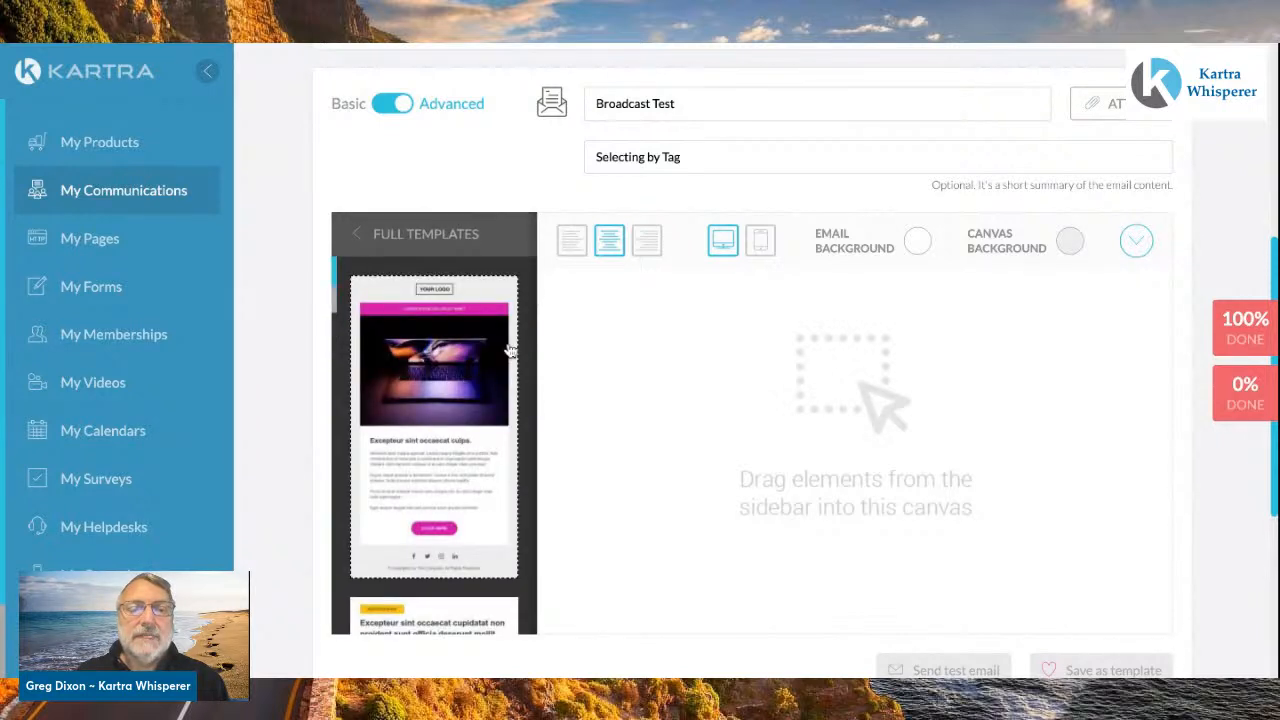
scroll(453, 436, "down", 5)
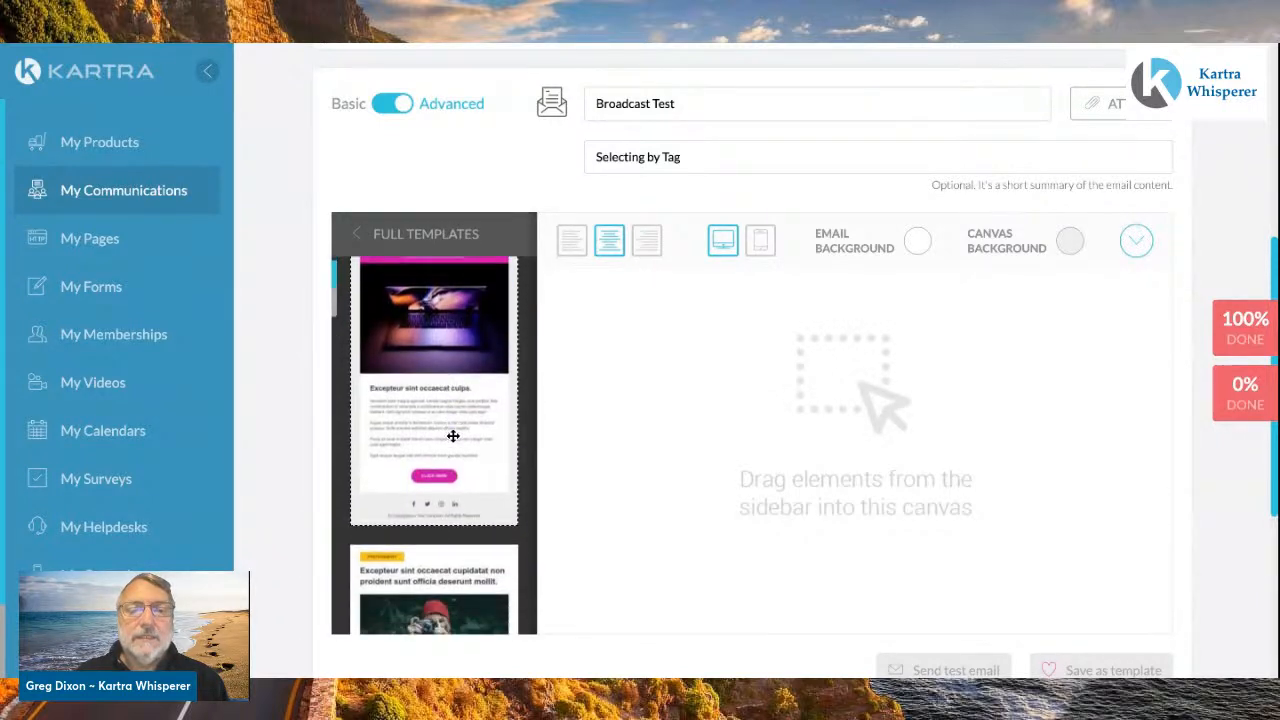
left_click_drag(433, 440, 785, 320)
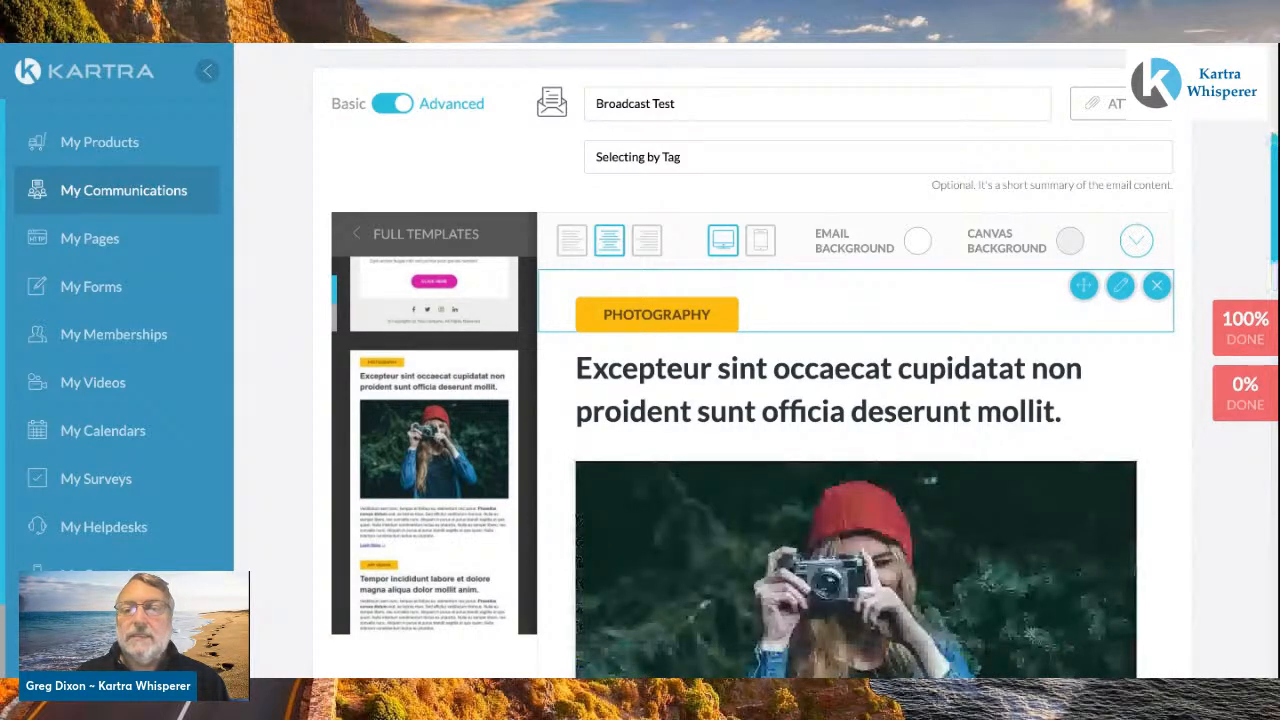
- Look over the placed photography template and compare it with the Basic version of the email, returning to Advanced mode
scroll(830, 376, "down", 3)
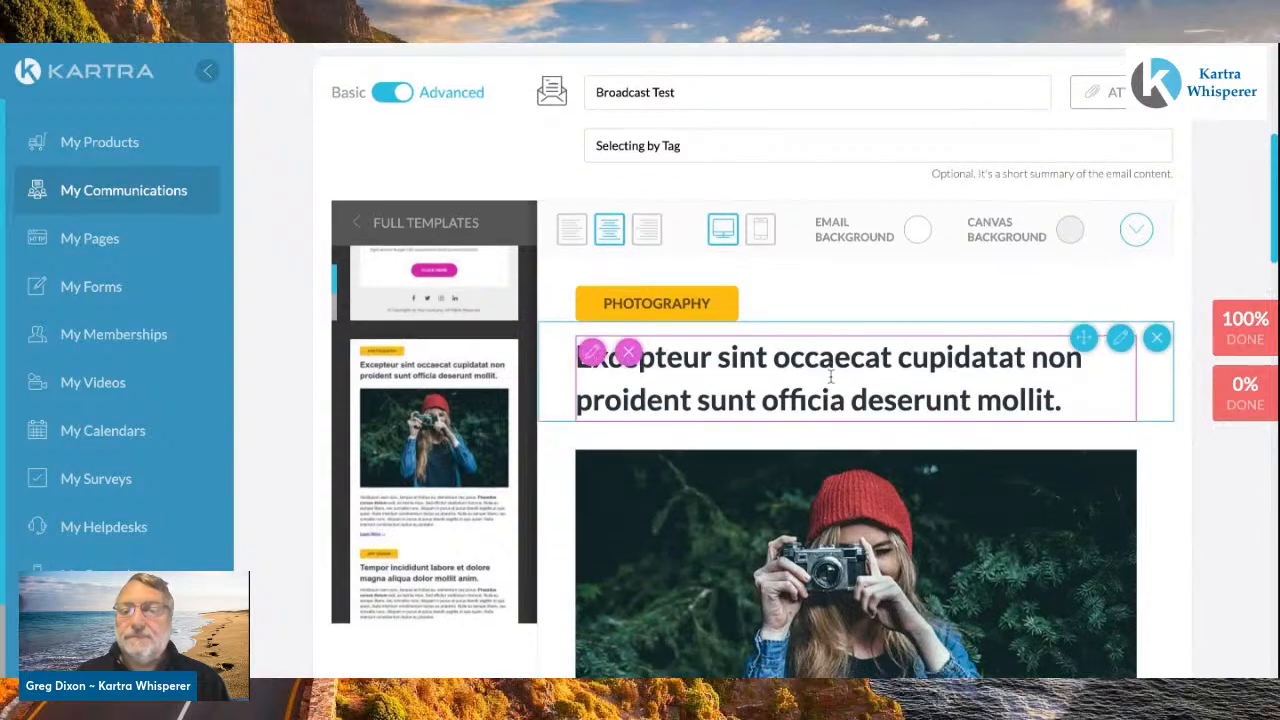
scroll(830, 376, "down", 12)
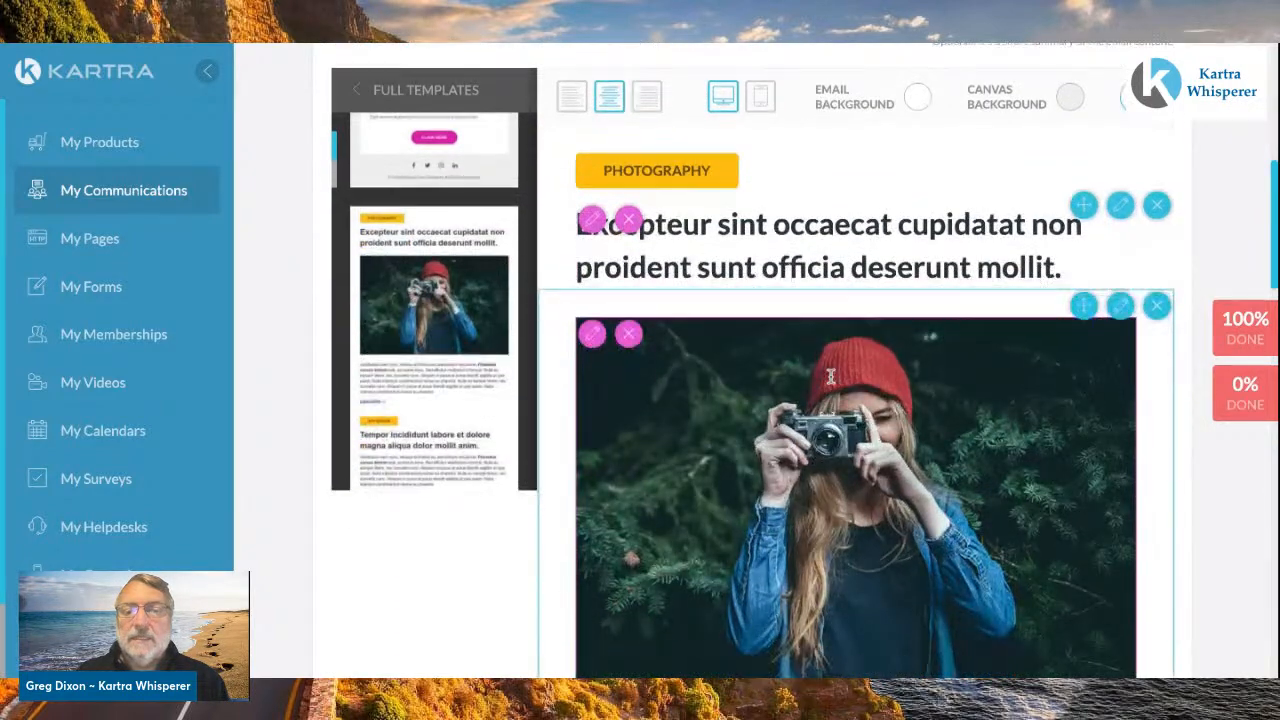
scroll(830, 376, "up", 15)
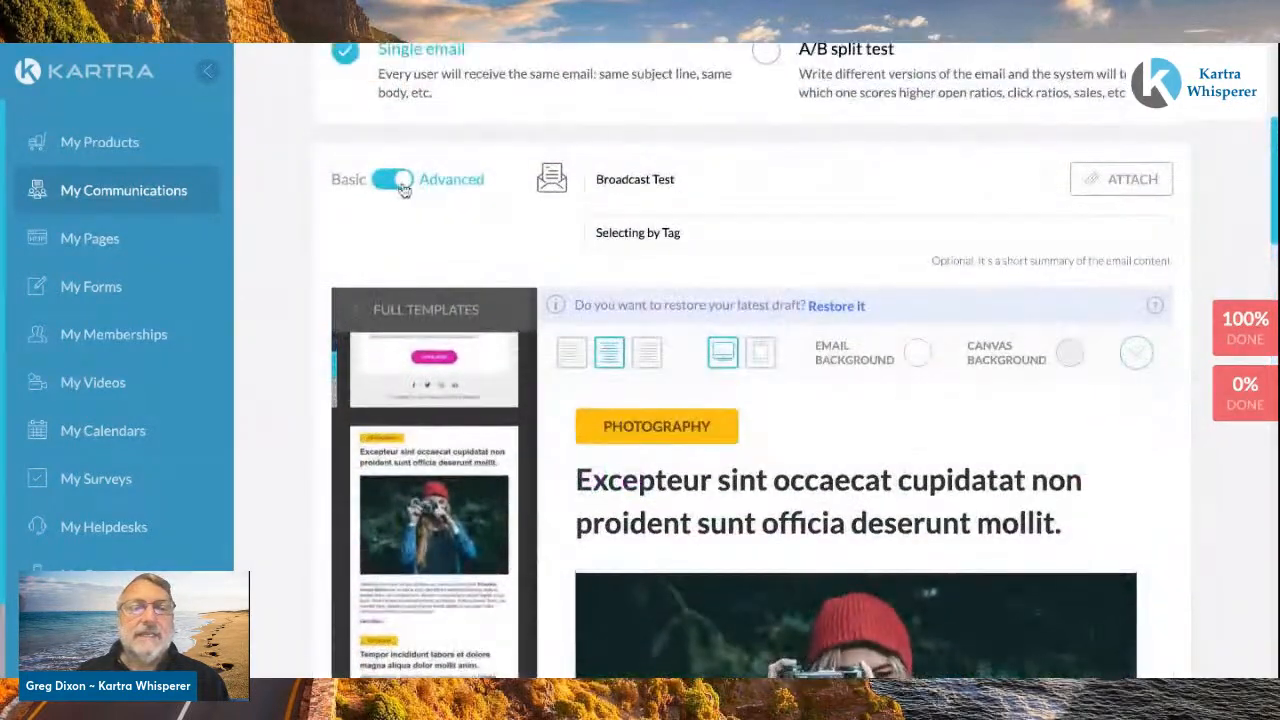
left_click(401, 185)
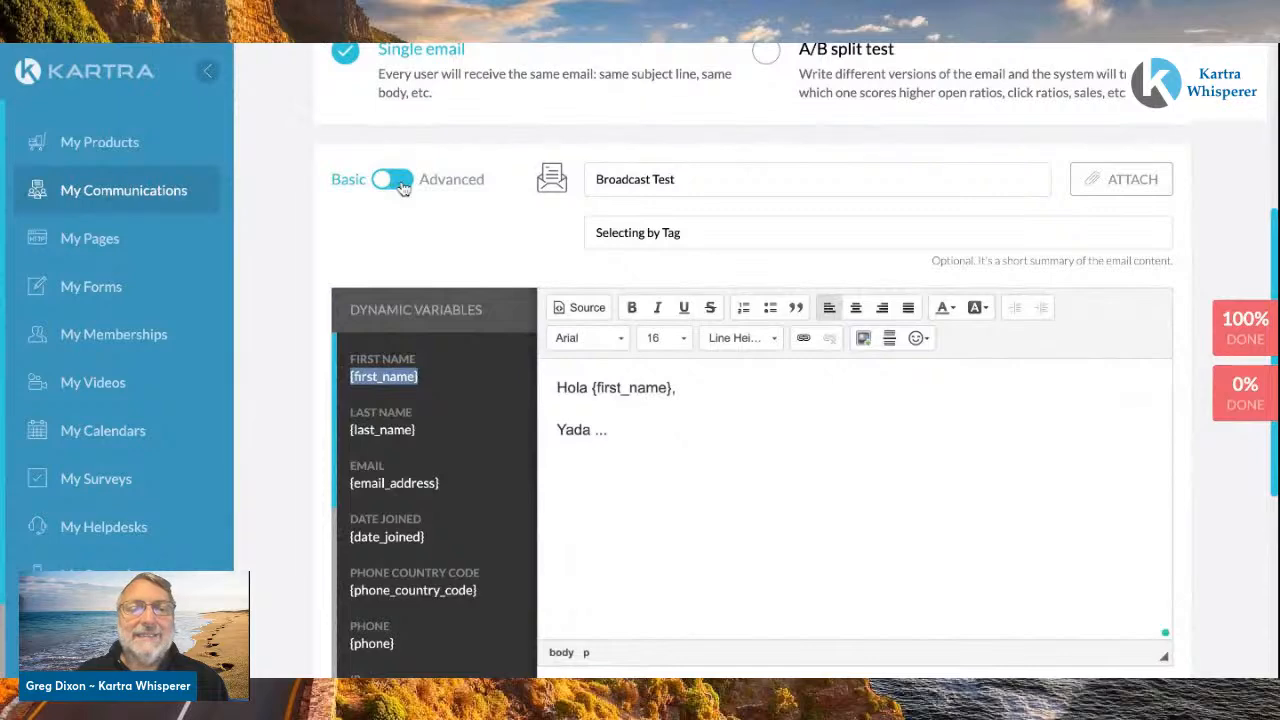
left_click(401, 185)
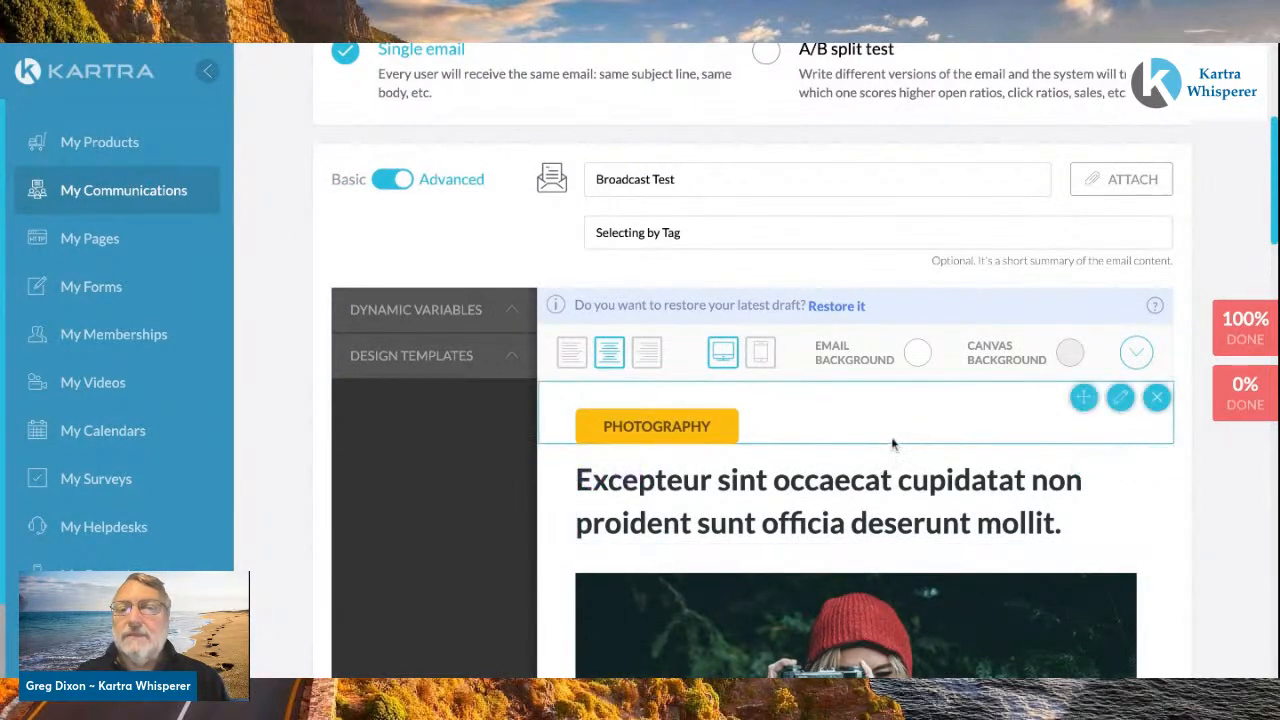
- Undo the last edit, and delete every block of the photography template from the canvas, including the social links and copyright footer
scroll(893, 443, "down", 1)
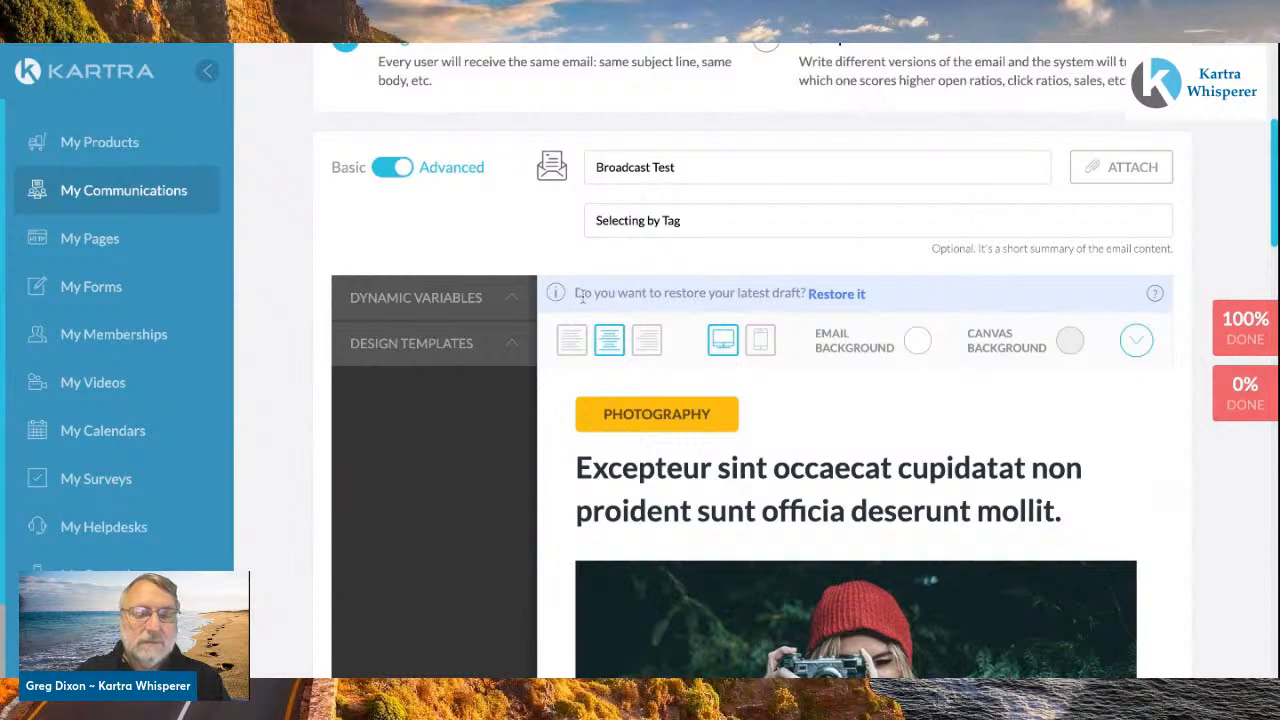
key("ctrl+z")
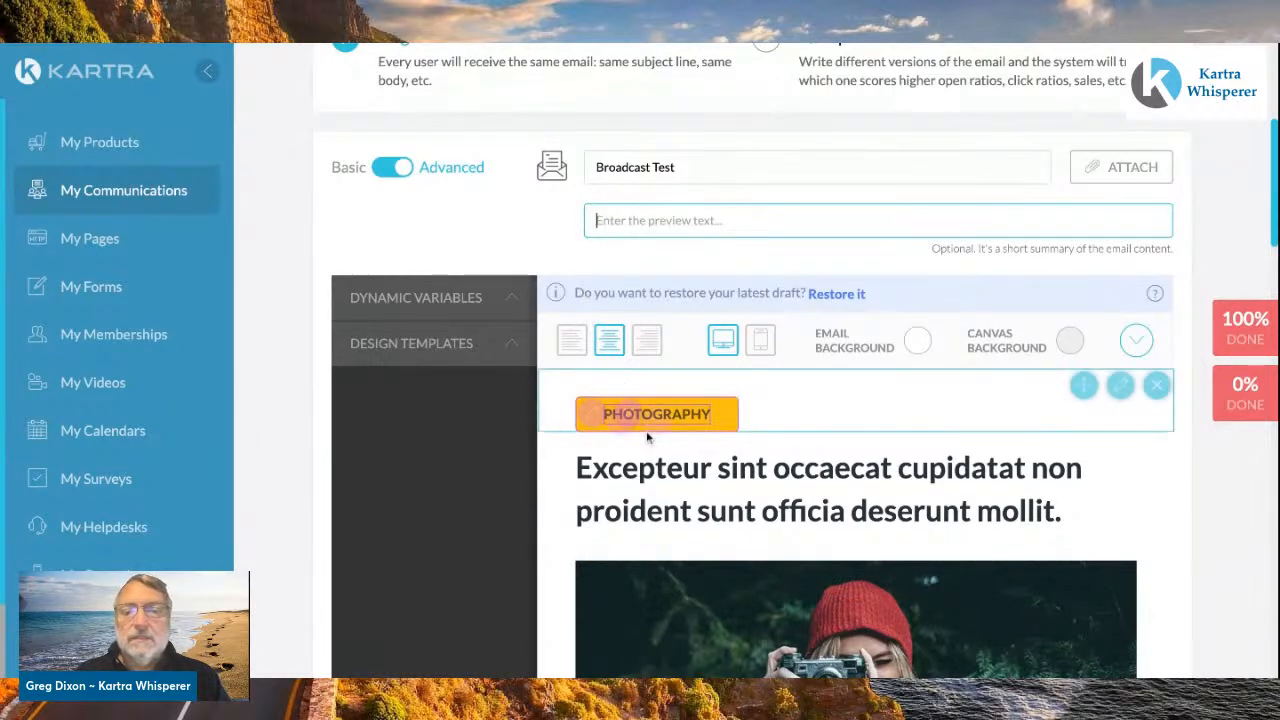
left_click(1157, 387)
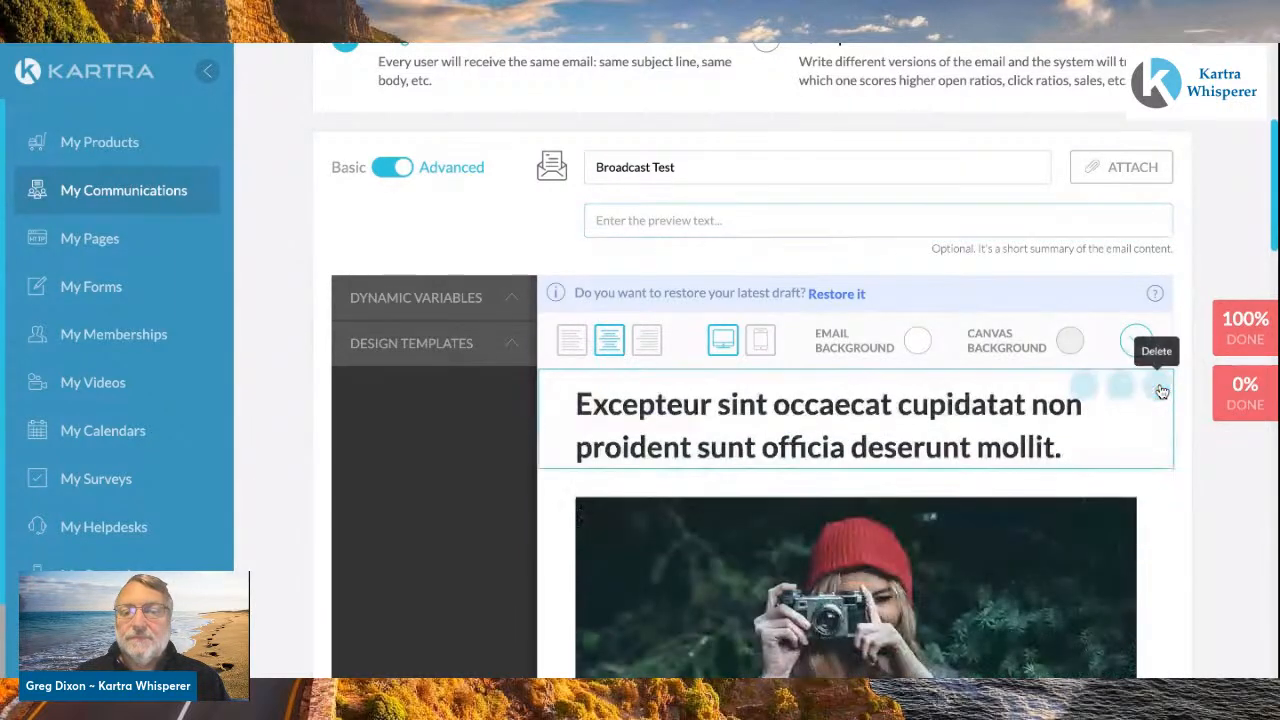
left_click(1157, 387)
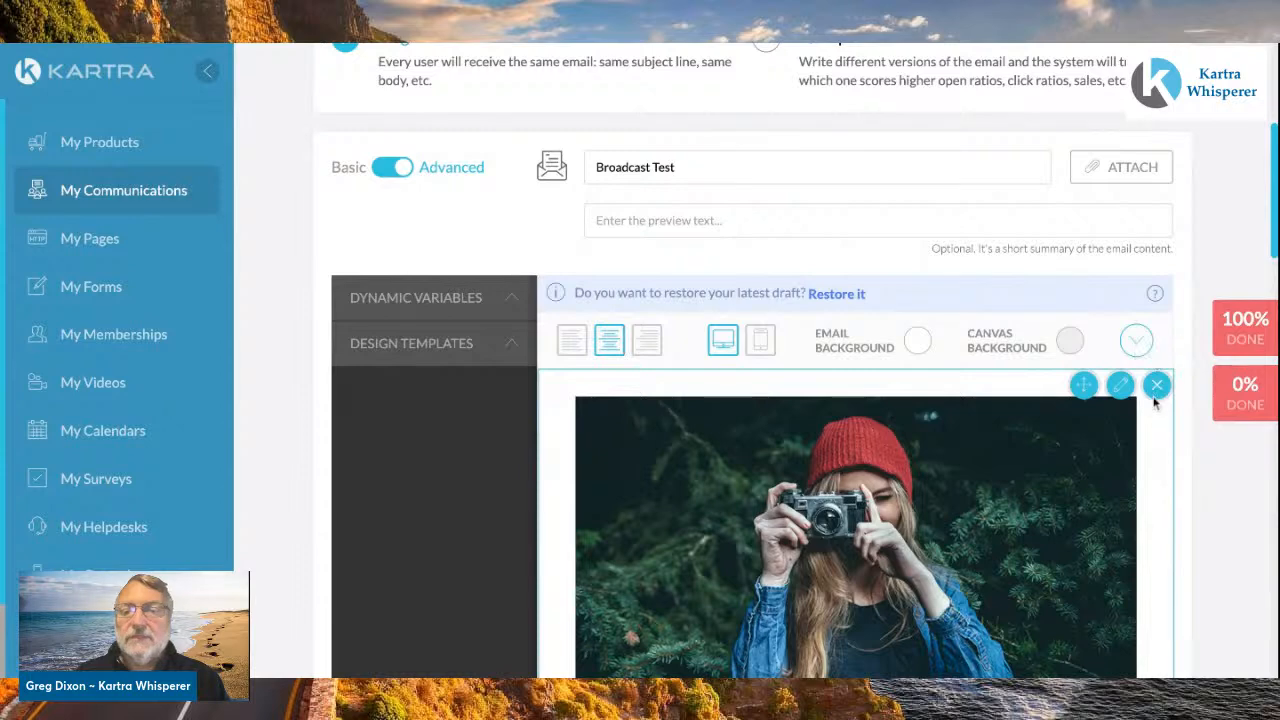
left_click(1157, 387)
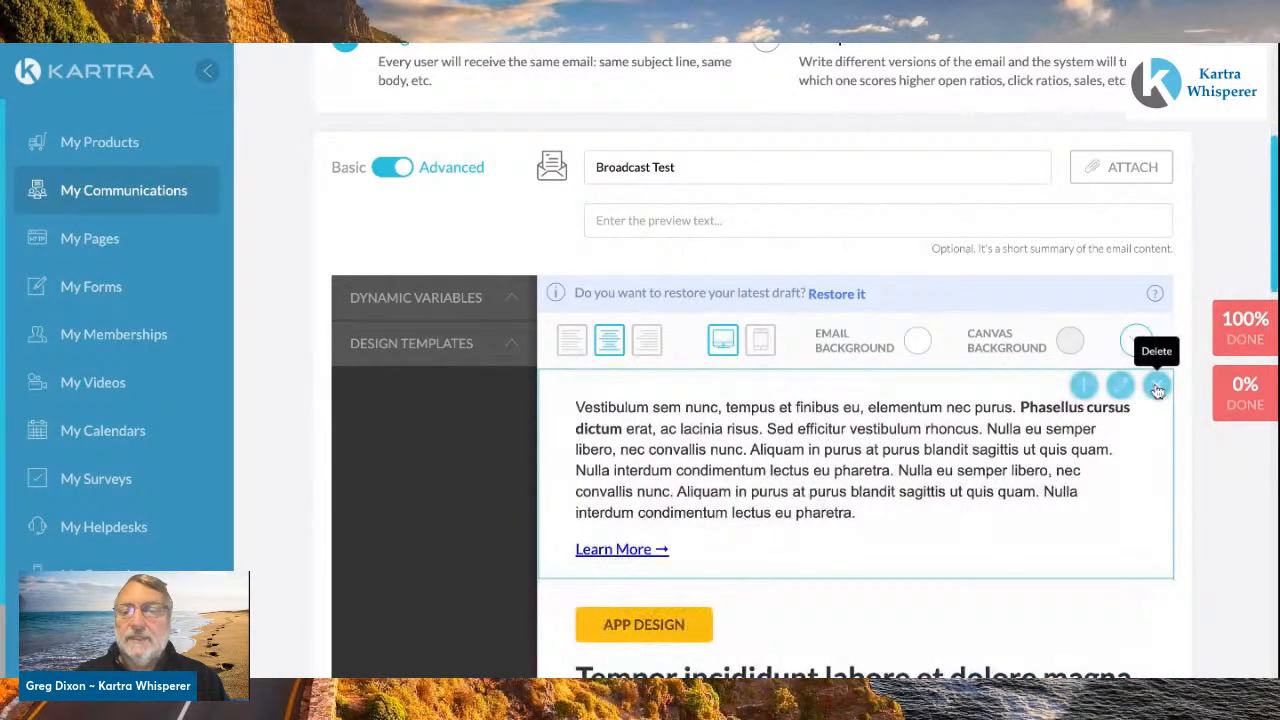
left_click(1157, 387)
left_click(1157, 387)
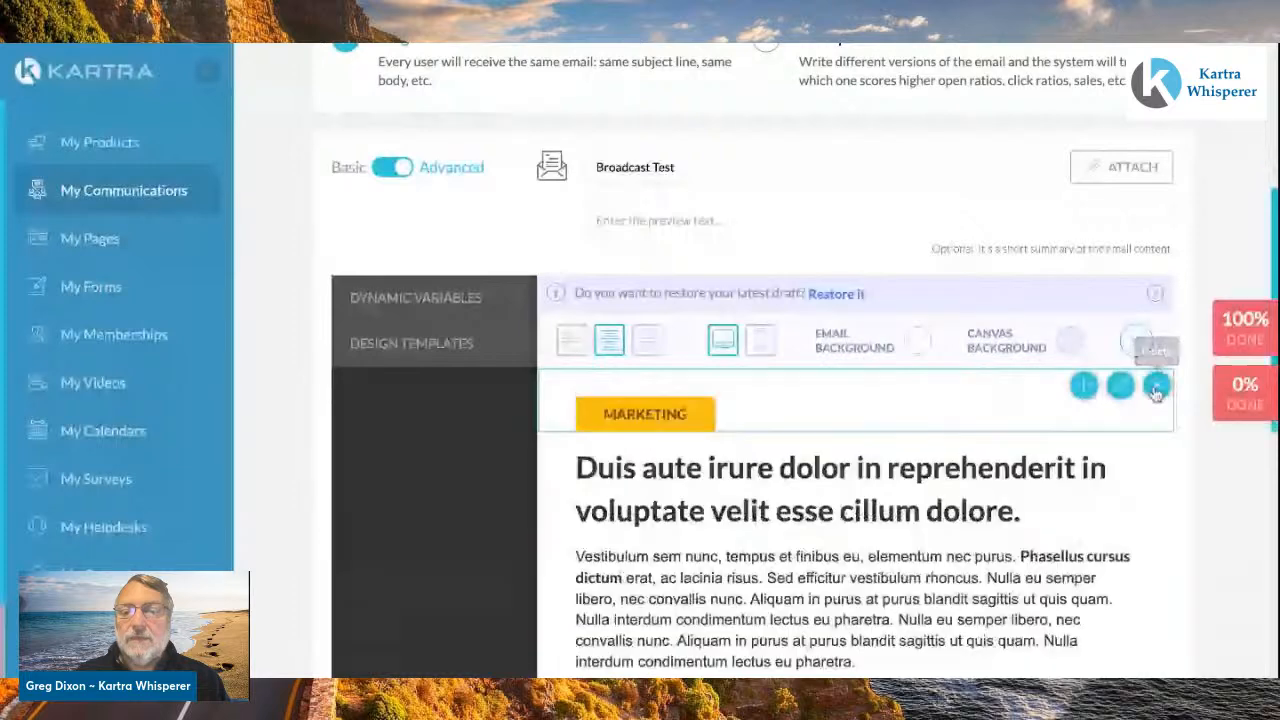
left_click(1157, 387)
left_click(1157, 387)
left_click(1157, 386)
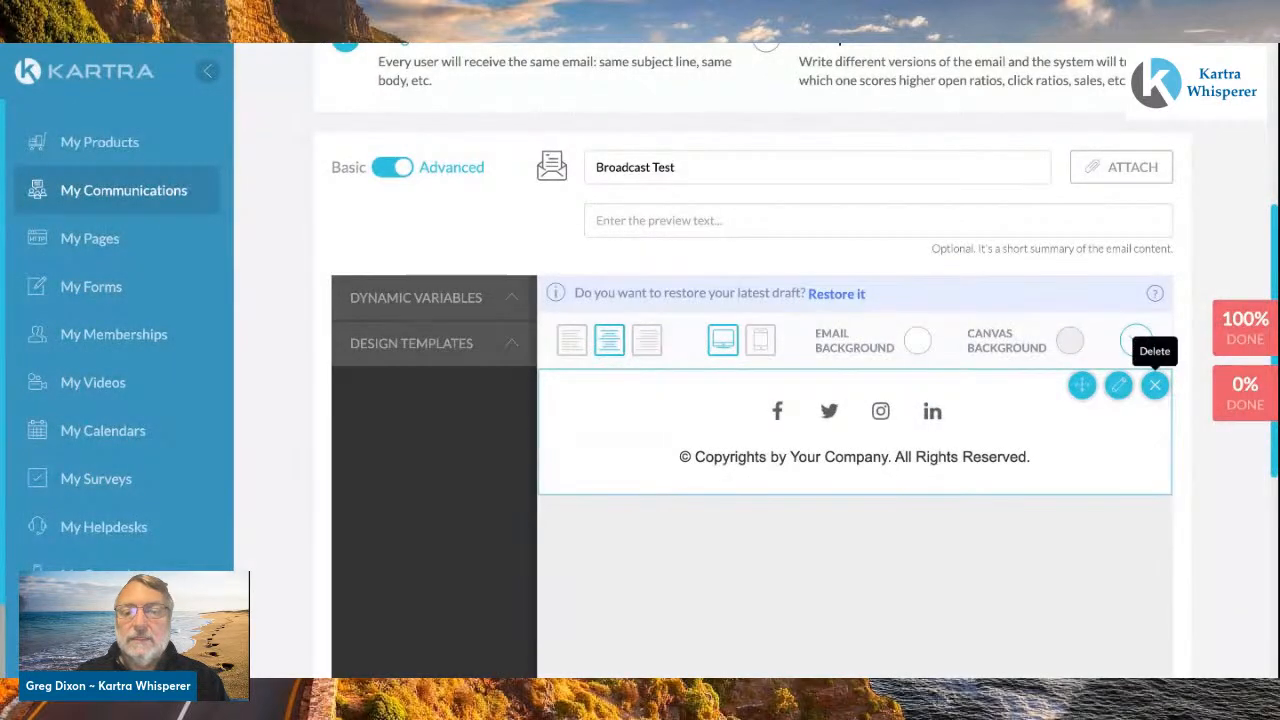
left_click(1157, 386)
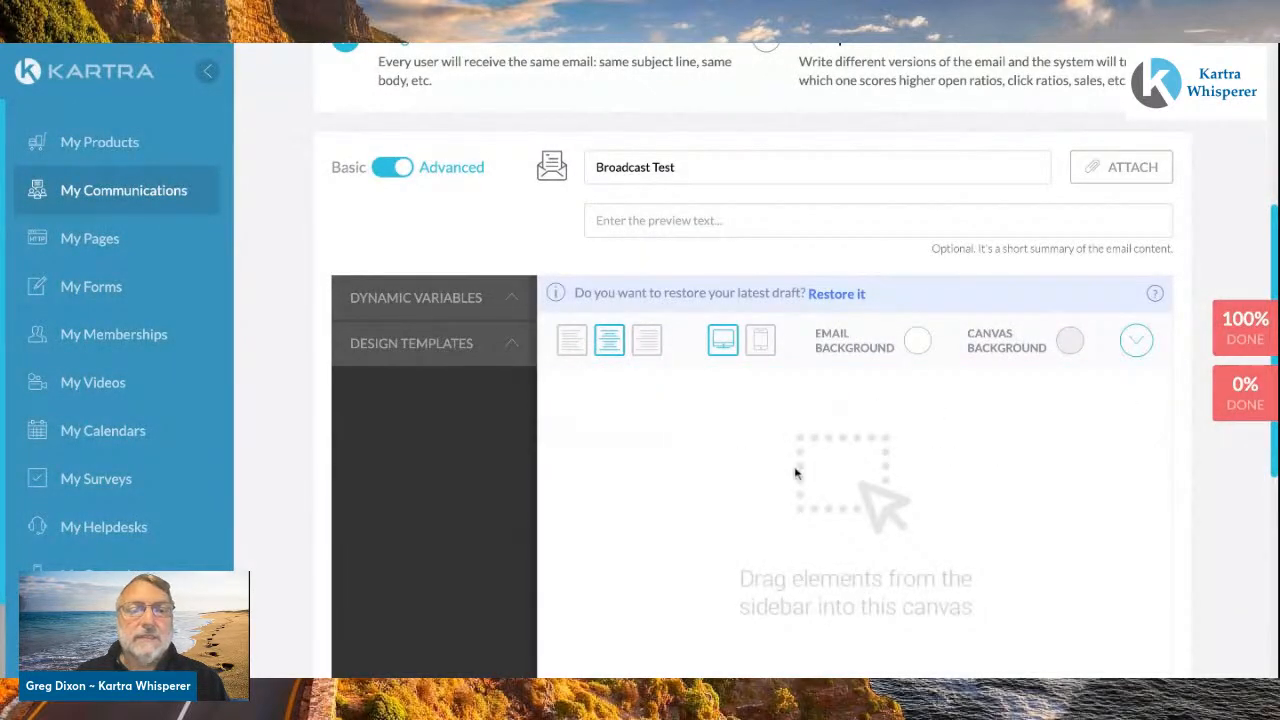
- Examine the headline block designs available in the design templates
left_click(512, 345)
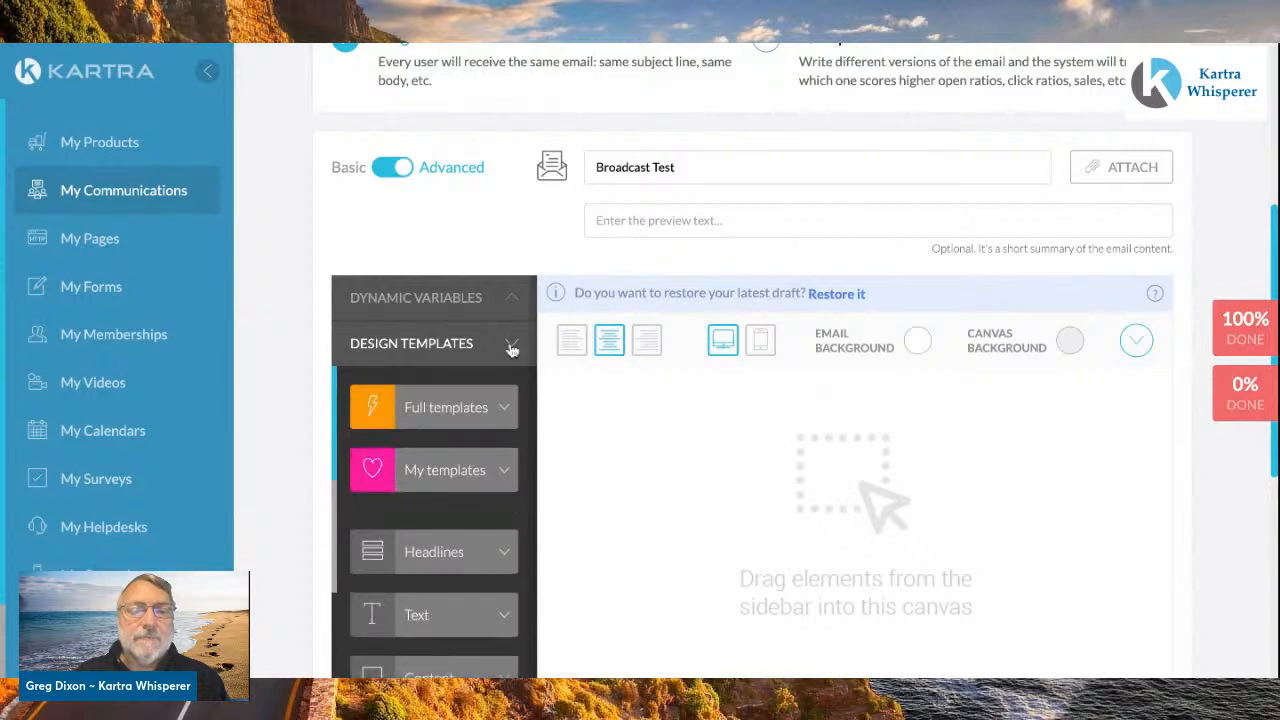
left_click(498, 552)
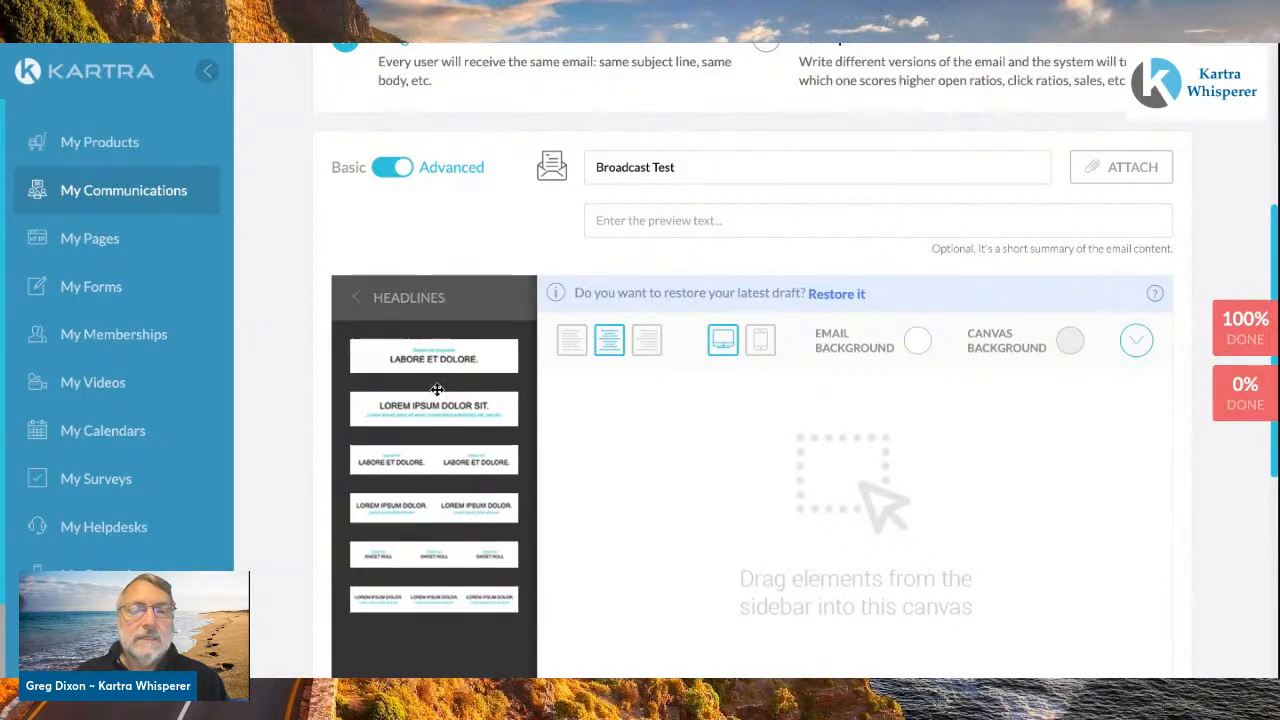
left_click(350, 299)
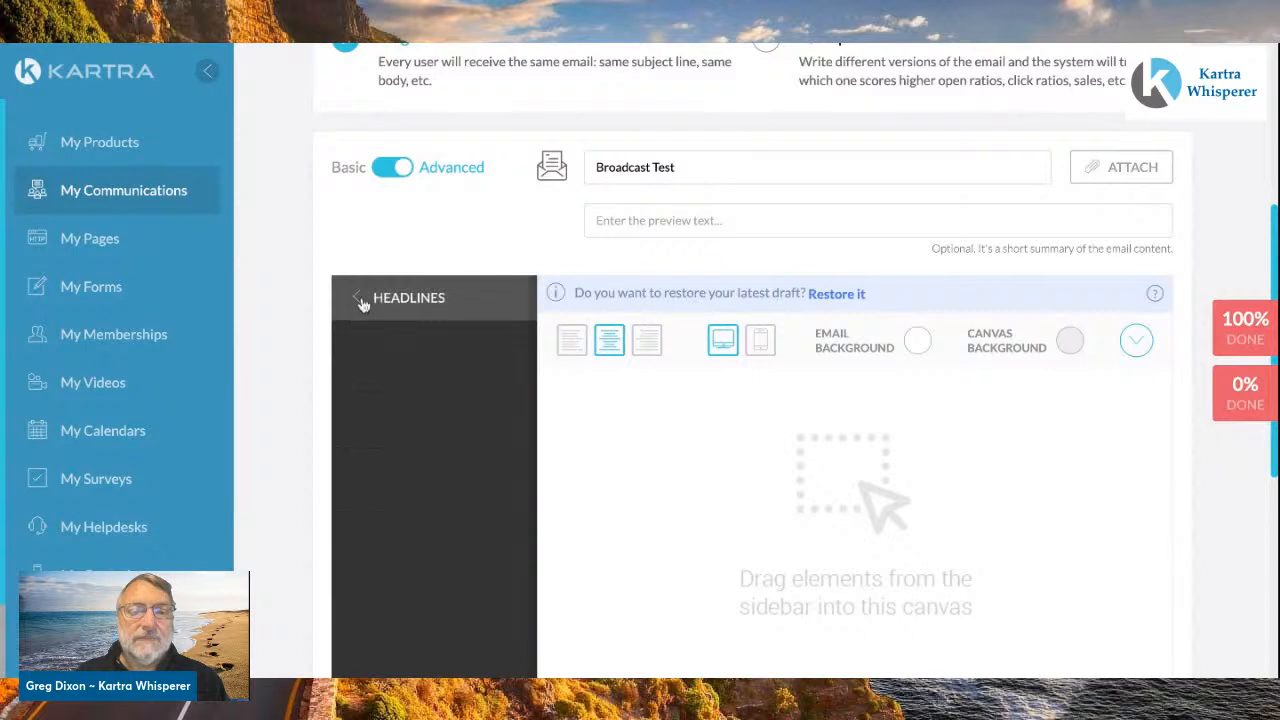
- Place the single-column text block on the empty canvas and delete it again
left_click(462, 617)
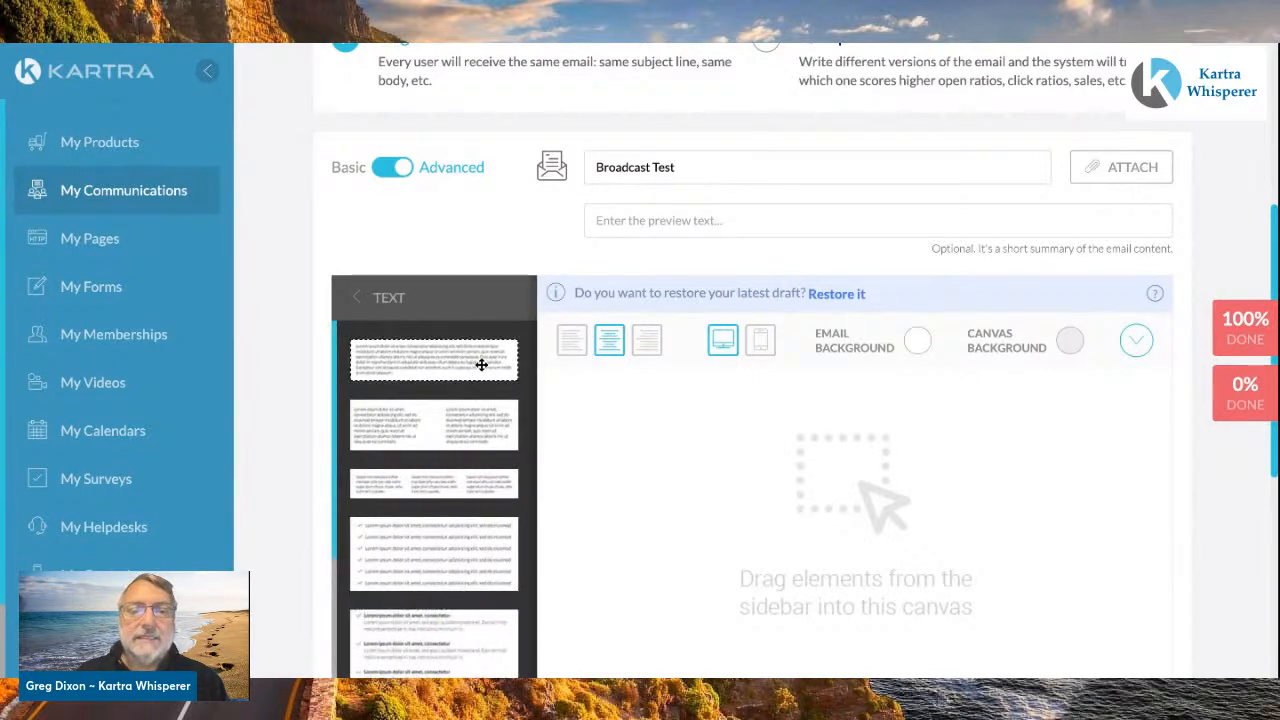
left_click_drag(480, 363, 763, 401)
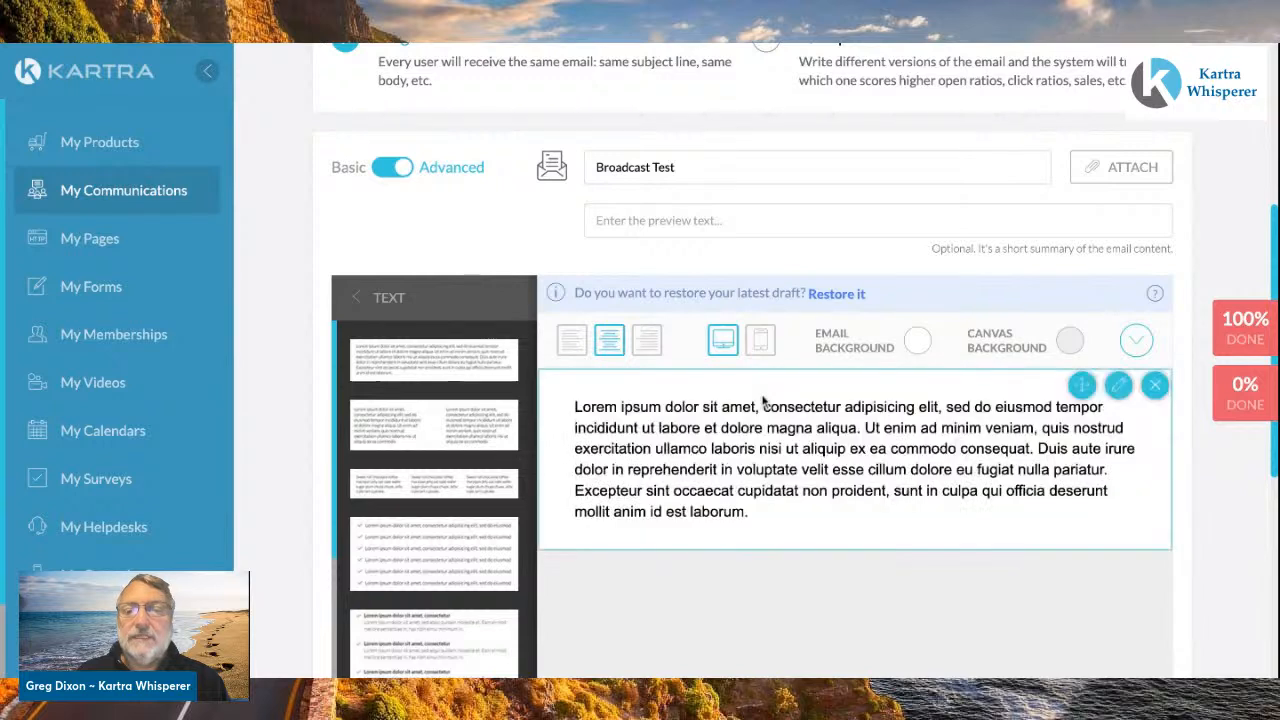
left_click(1154, 386)
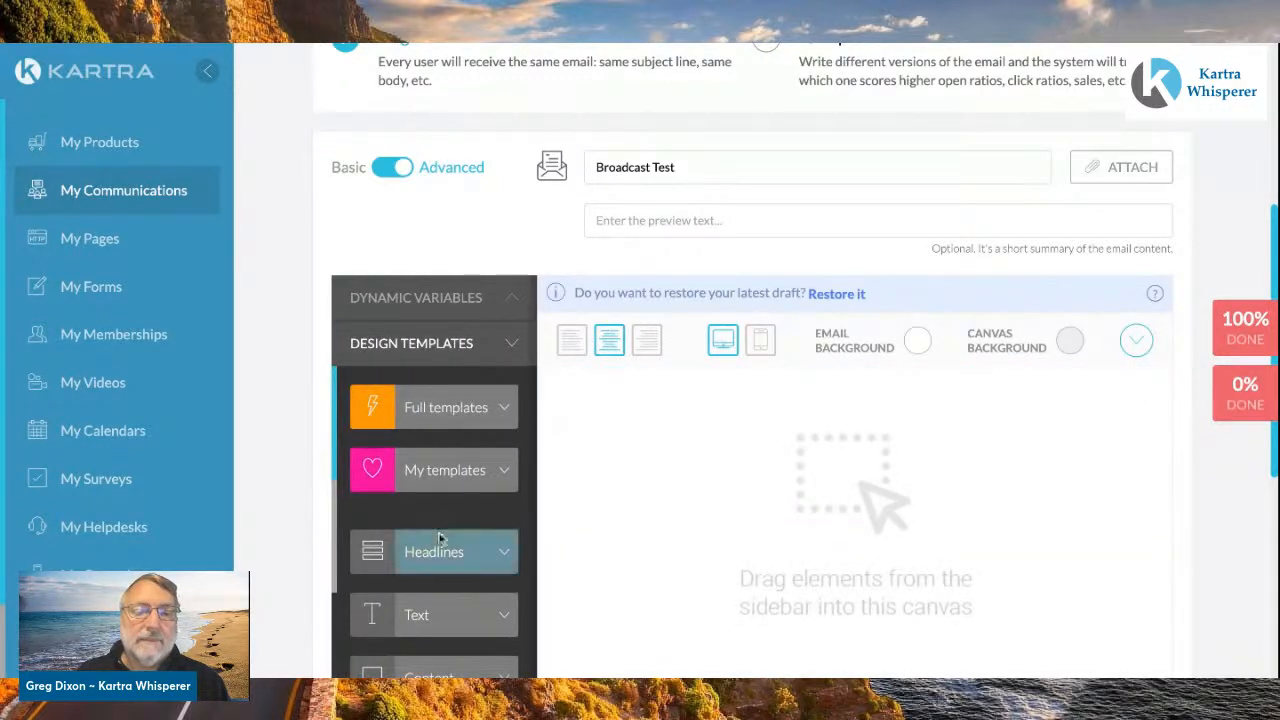
- Examine the image block layouts available in the design templates
scroll(437, 534, "down", 2)
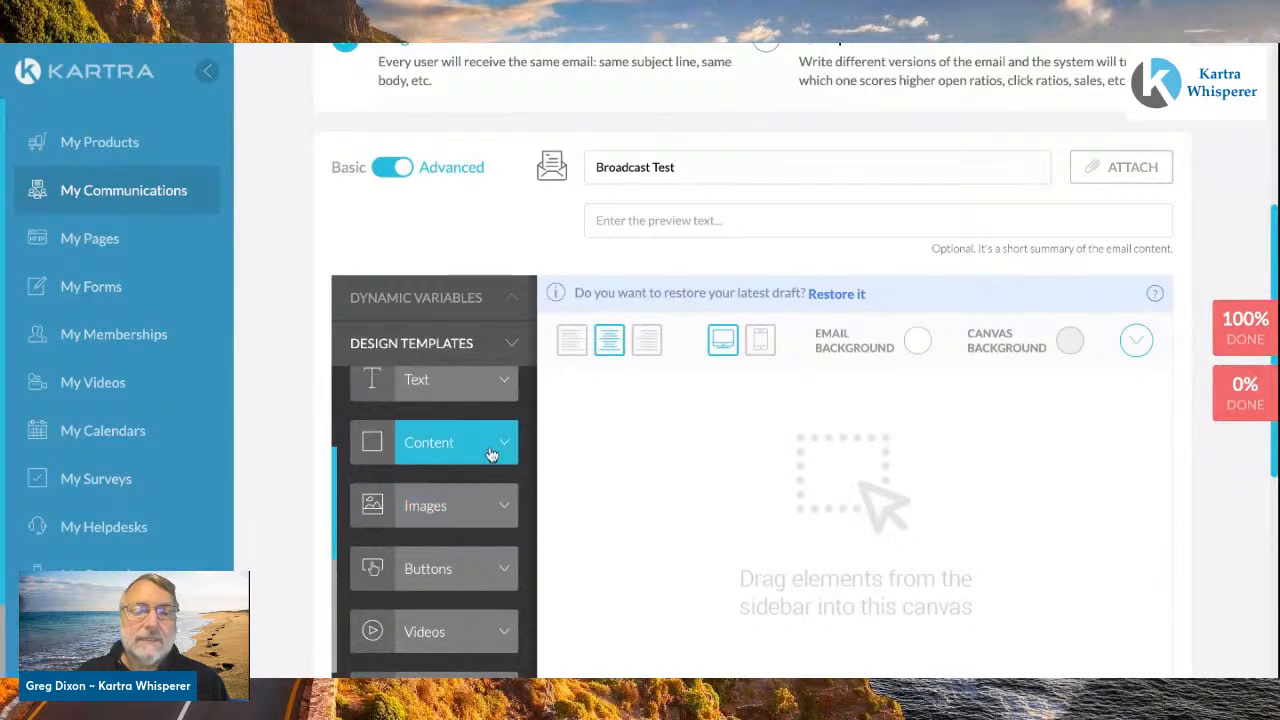
left_click(504, 512)
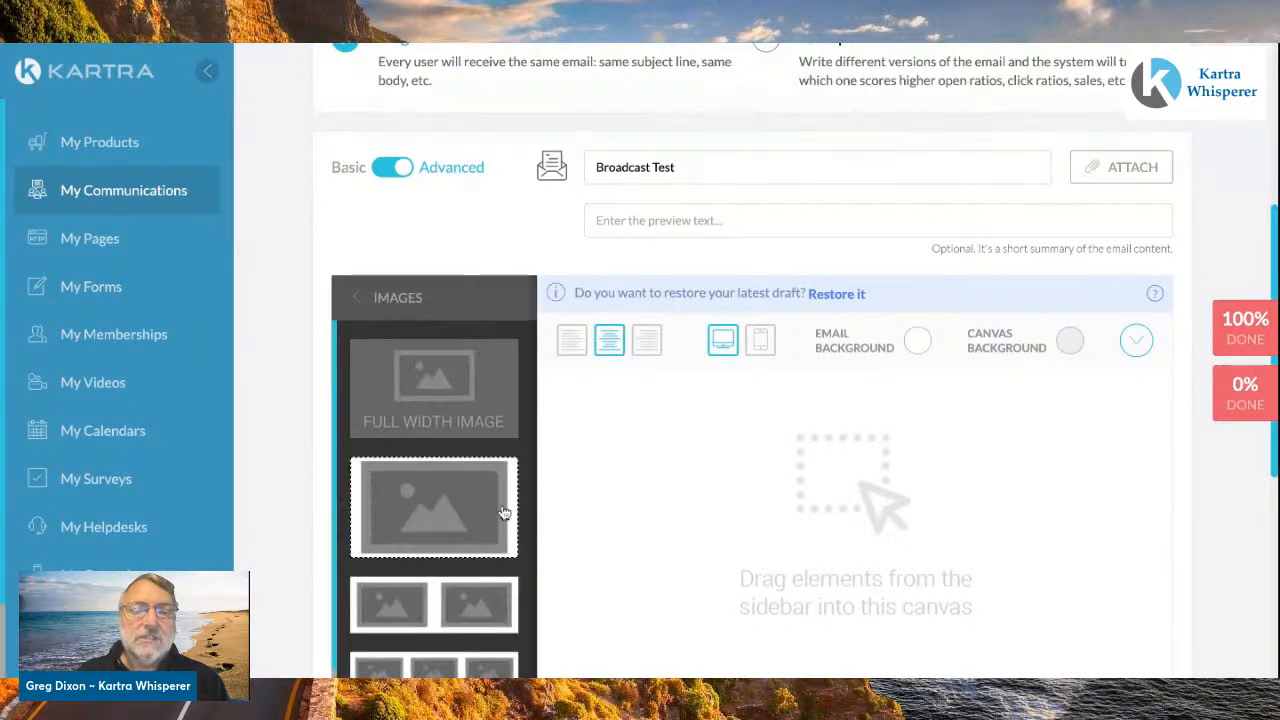
scroll(504, 512, "down", 2)
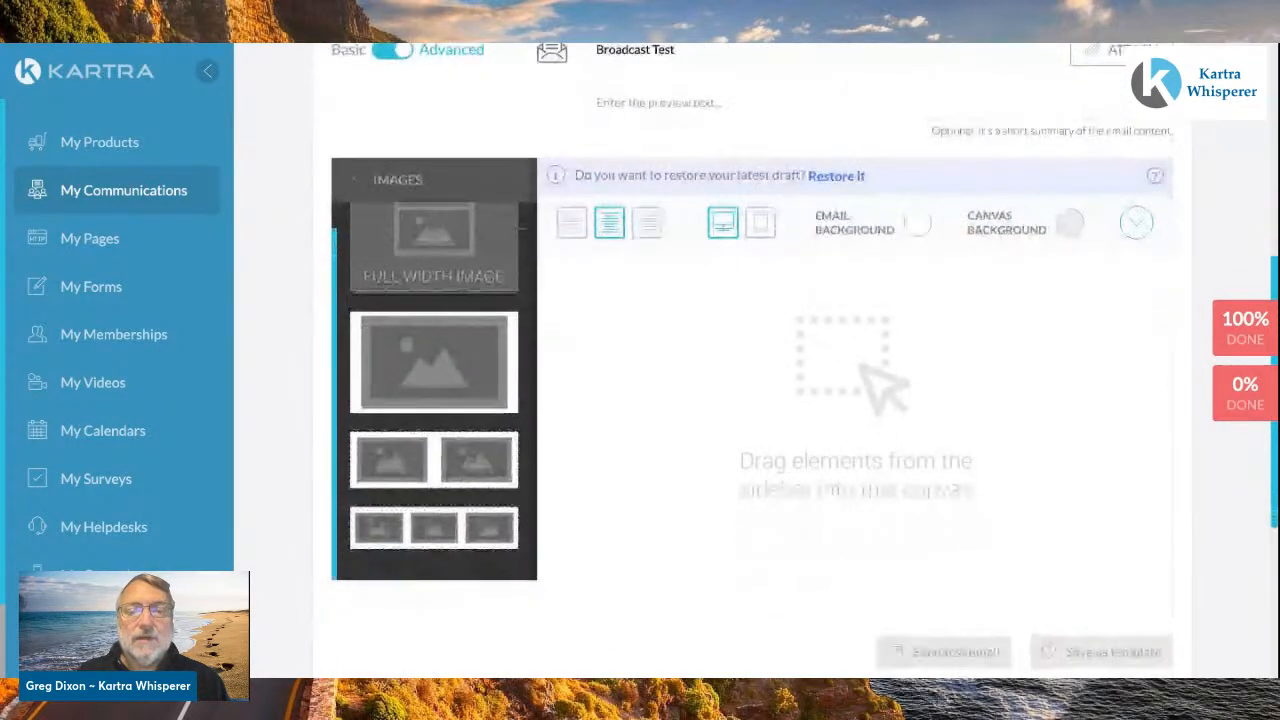
scroll(354, 429, "up", 4)
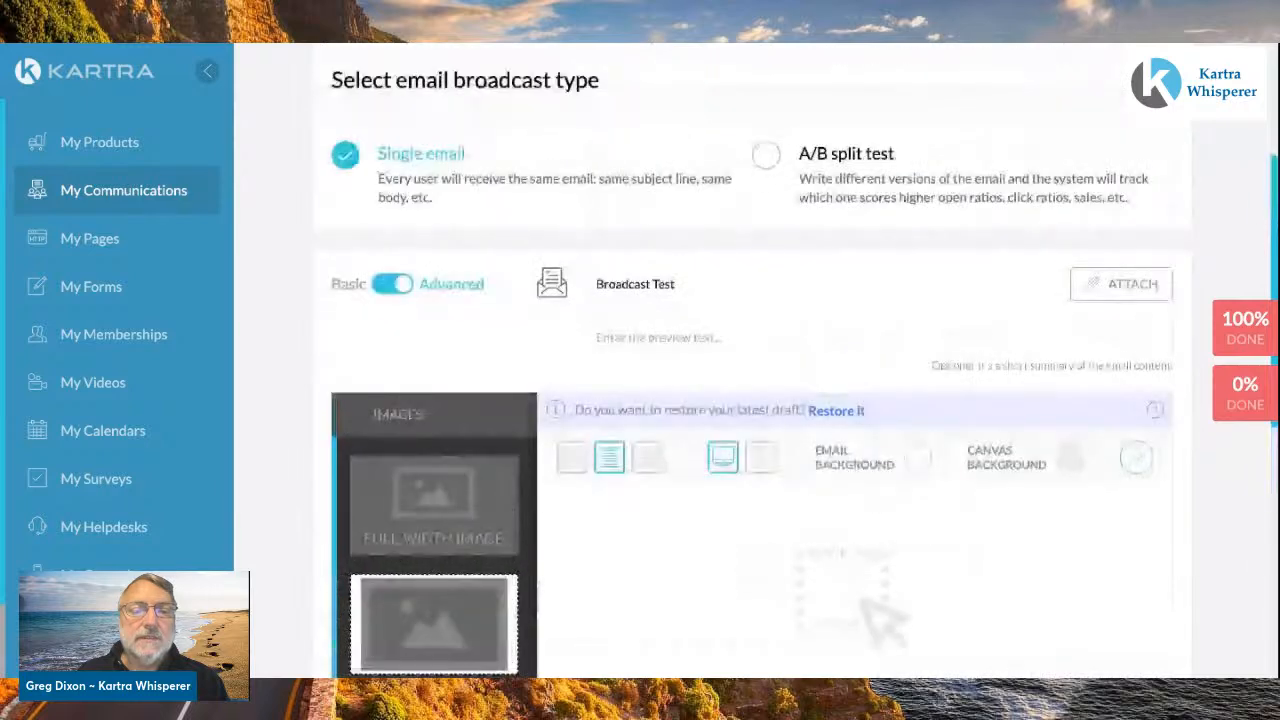
scroll(445, 606, "down", 2)
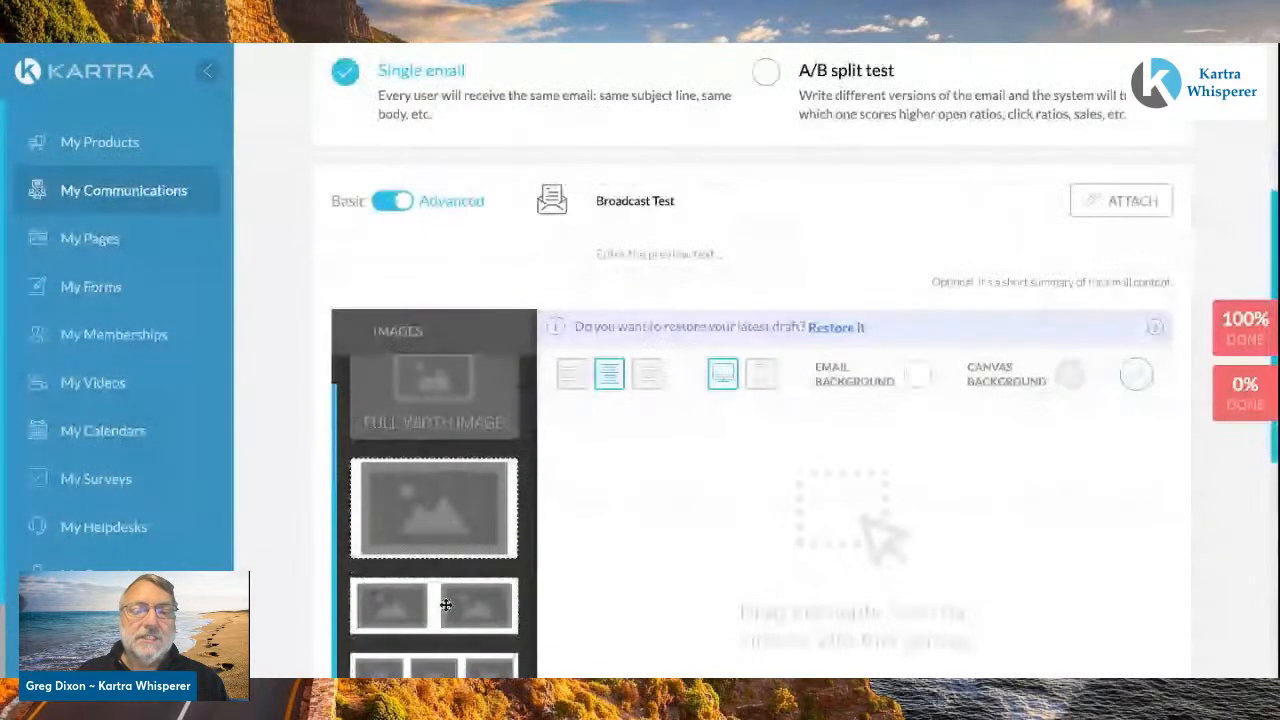
scroll(446, 605, "down", 1)
scroll(446, 605, "down", 2)
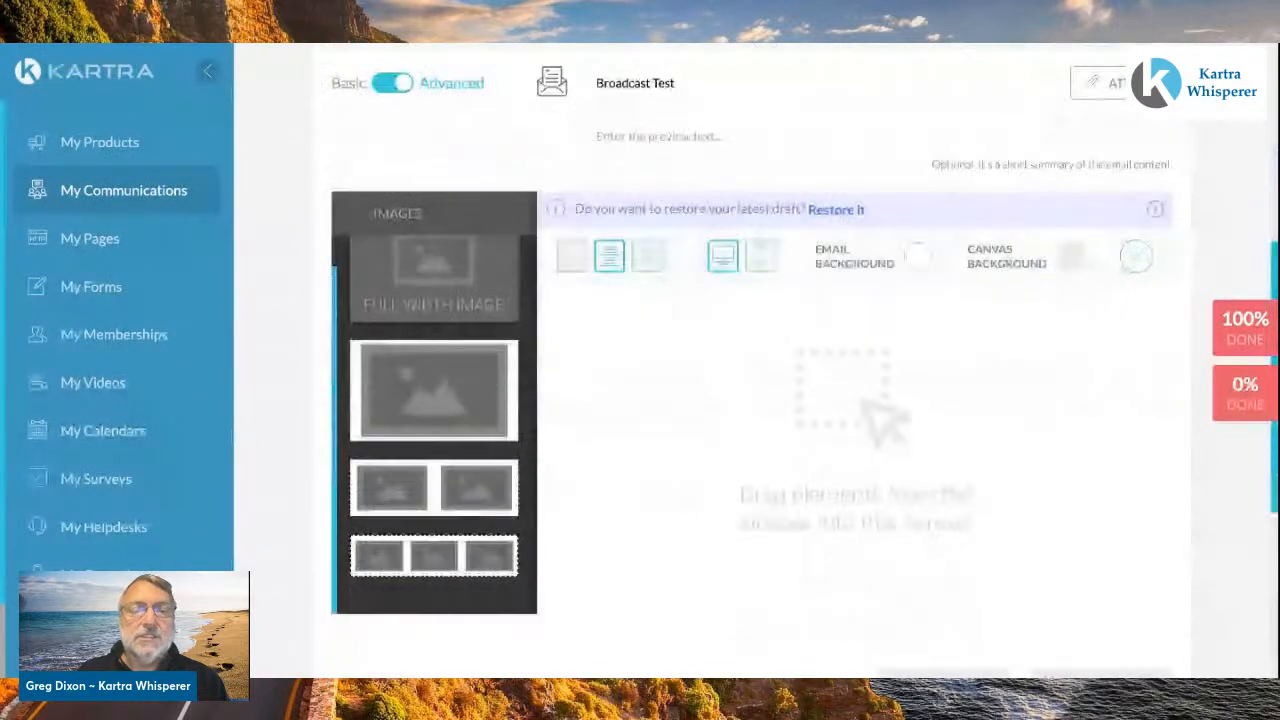
scroll(446, 605, "up", 2)
scroll(446, 605, "up", 2)
left_click(361, 412)
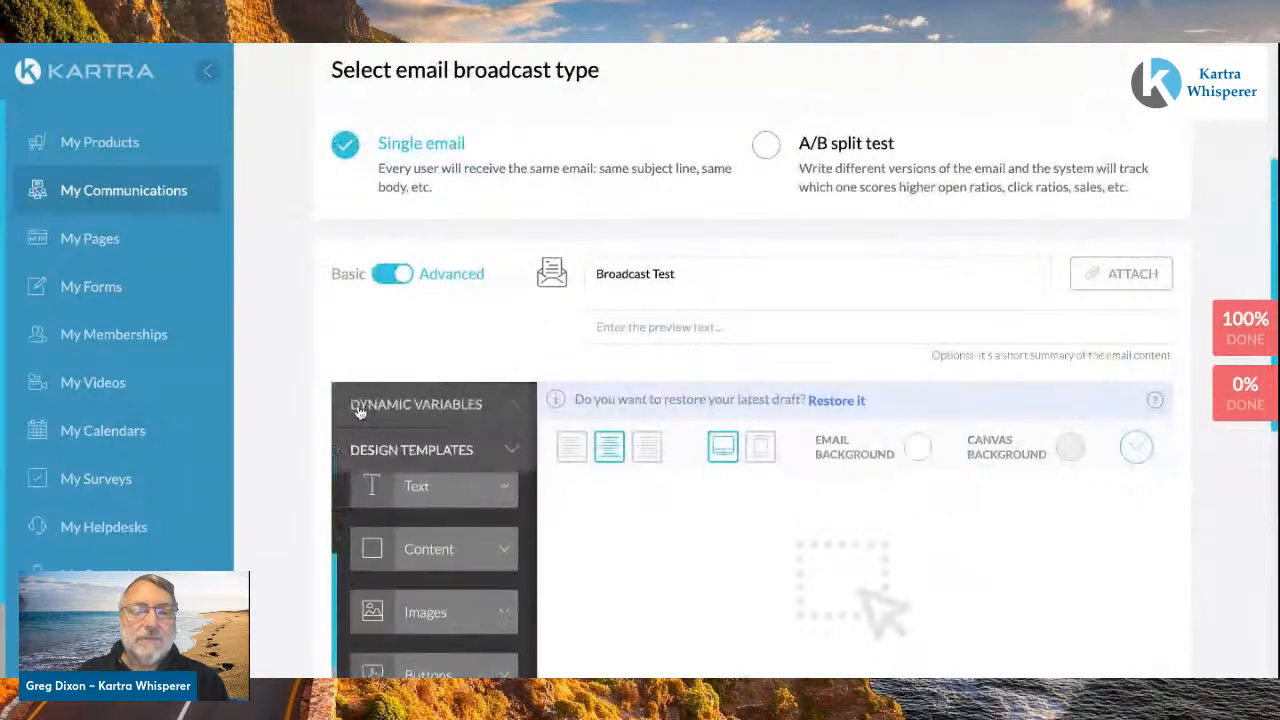
- Add the single video block with side margins to the empty email canvas
scroll(415, 567, "down", 4)
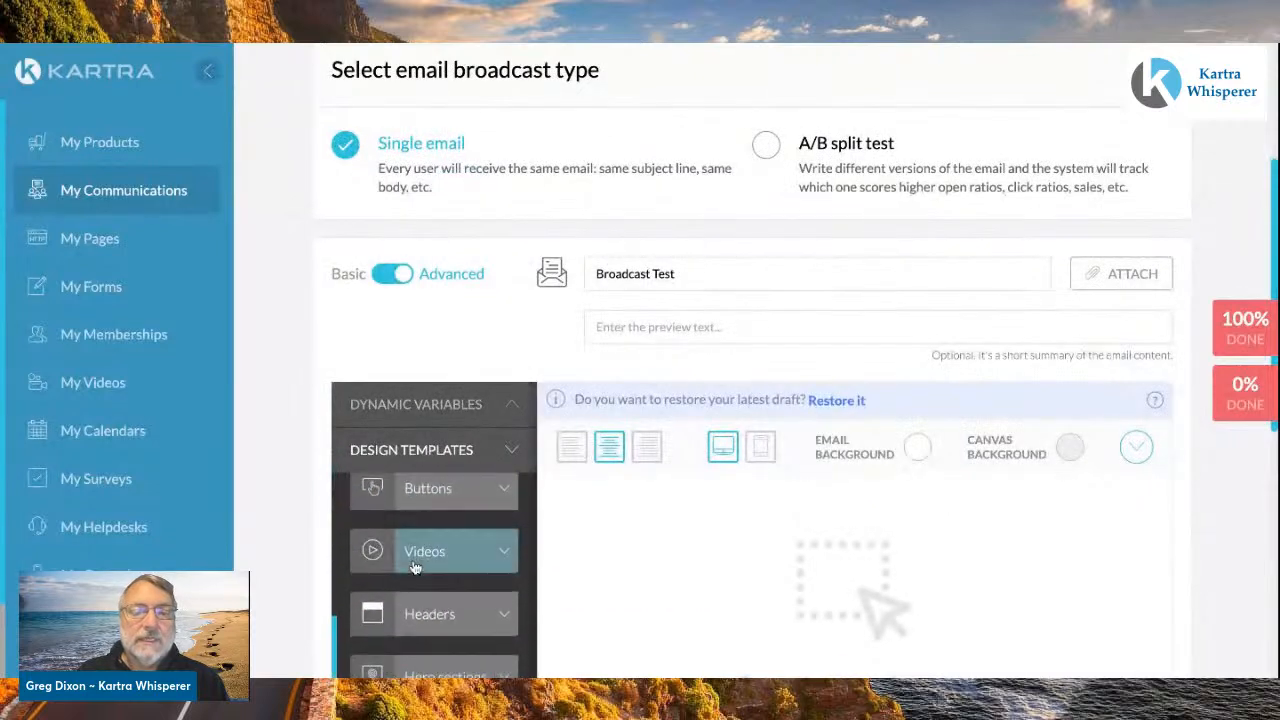
left_click(505, 555)
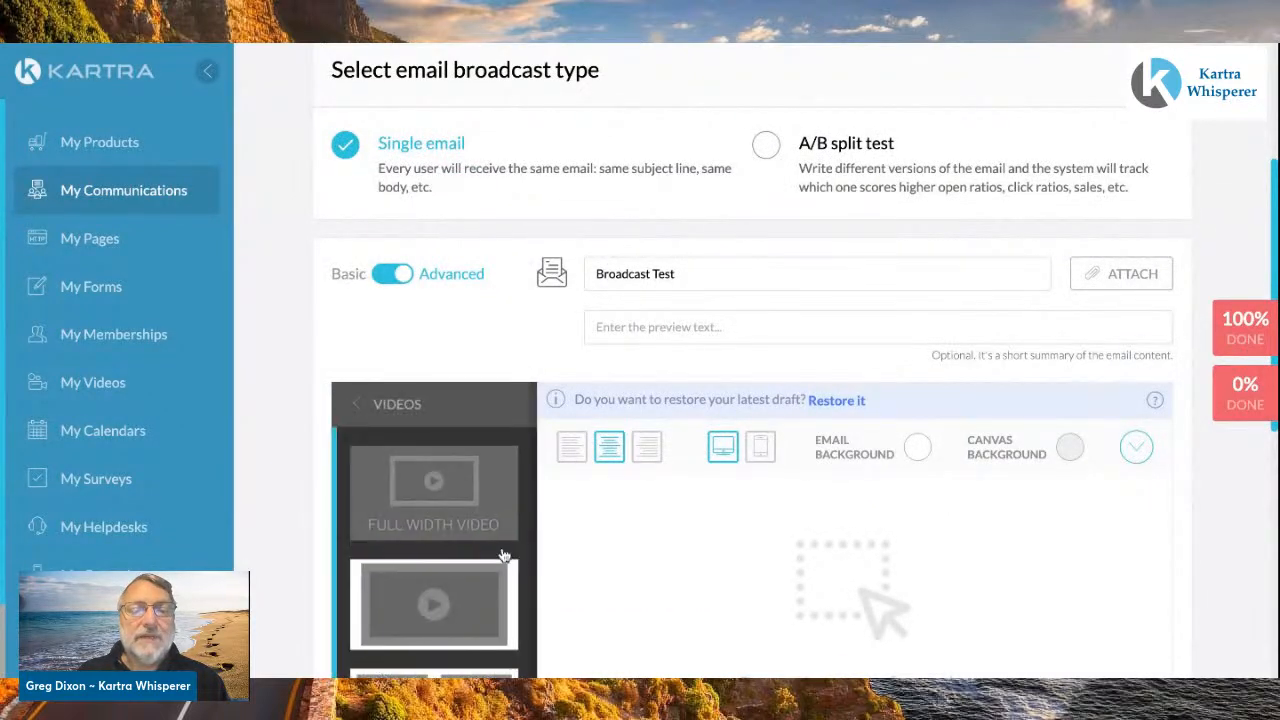
scroll(456, 591, "down", 1)
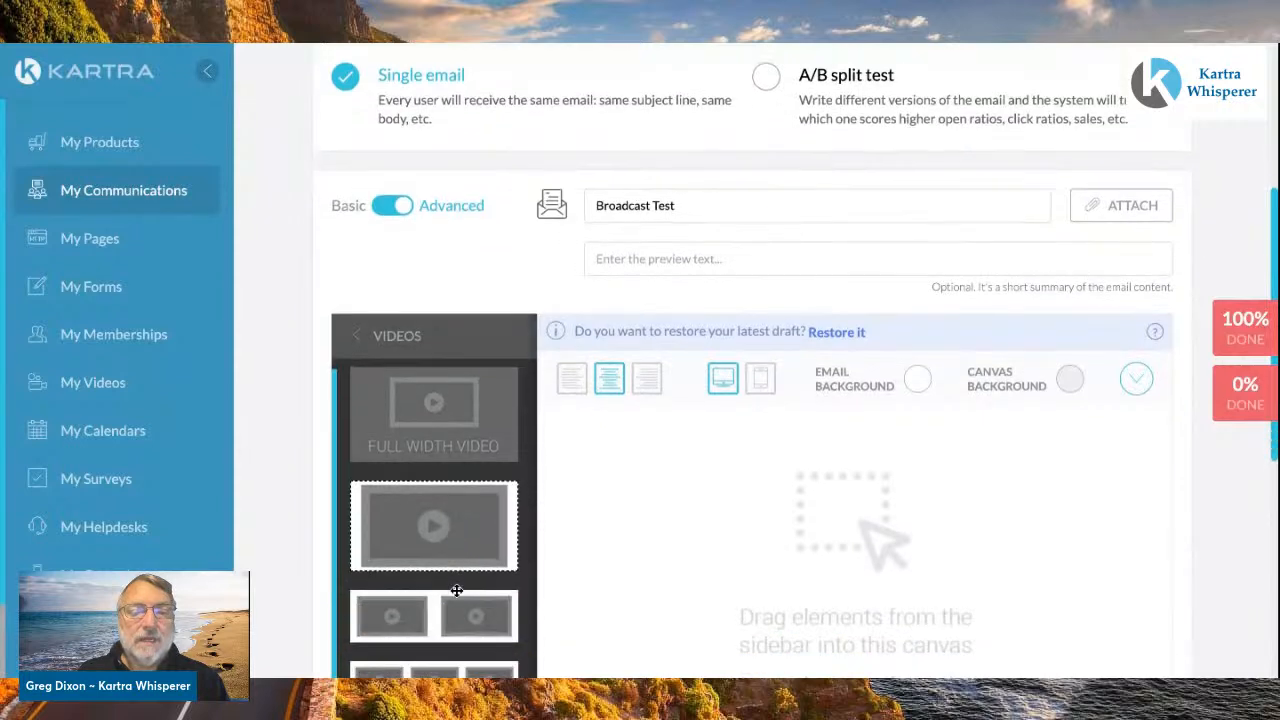
scroll(456, 591, "down", 1)
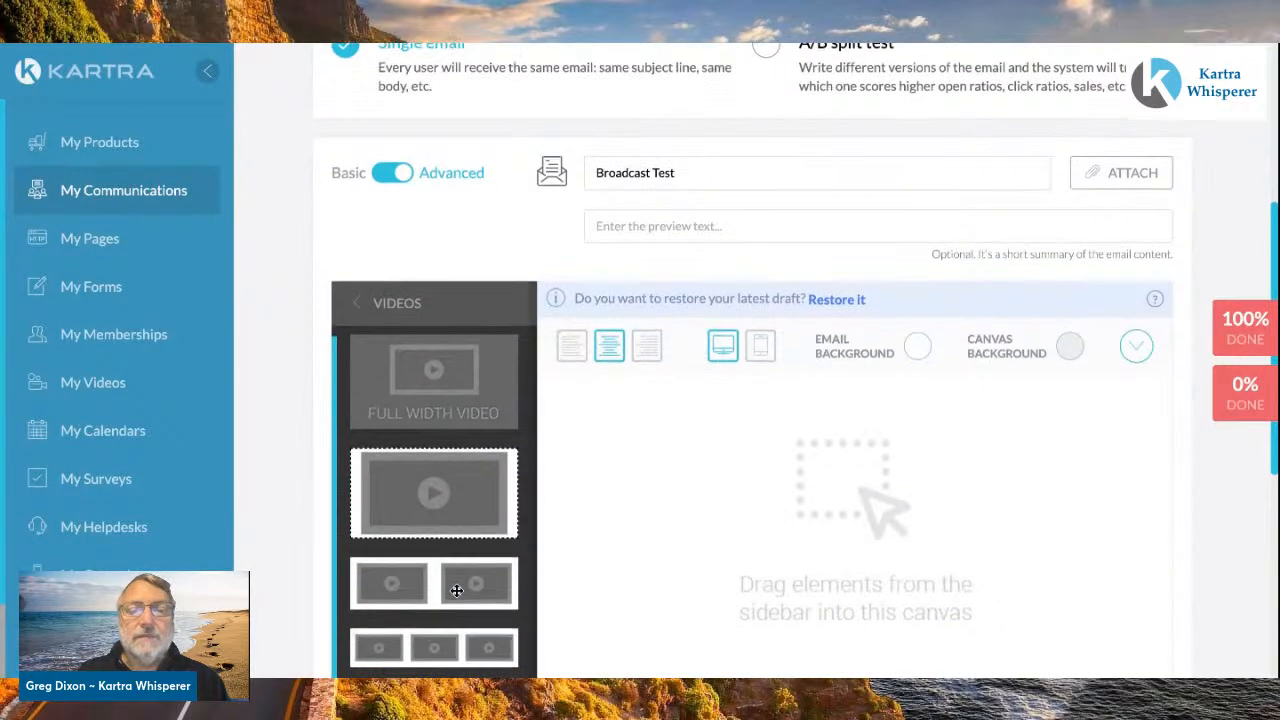
left_click_drag(456, 591, 826, 406)
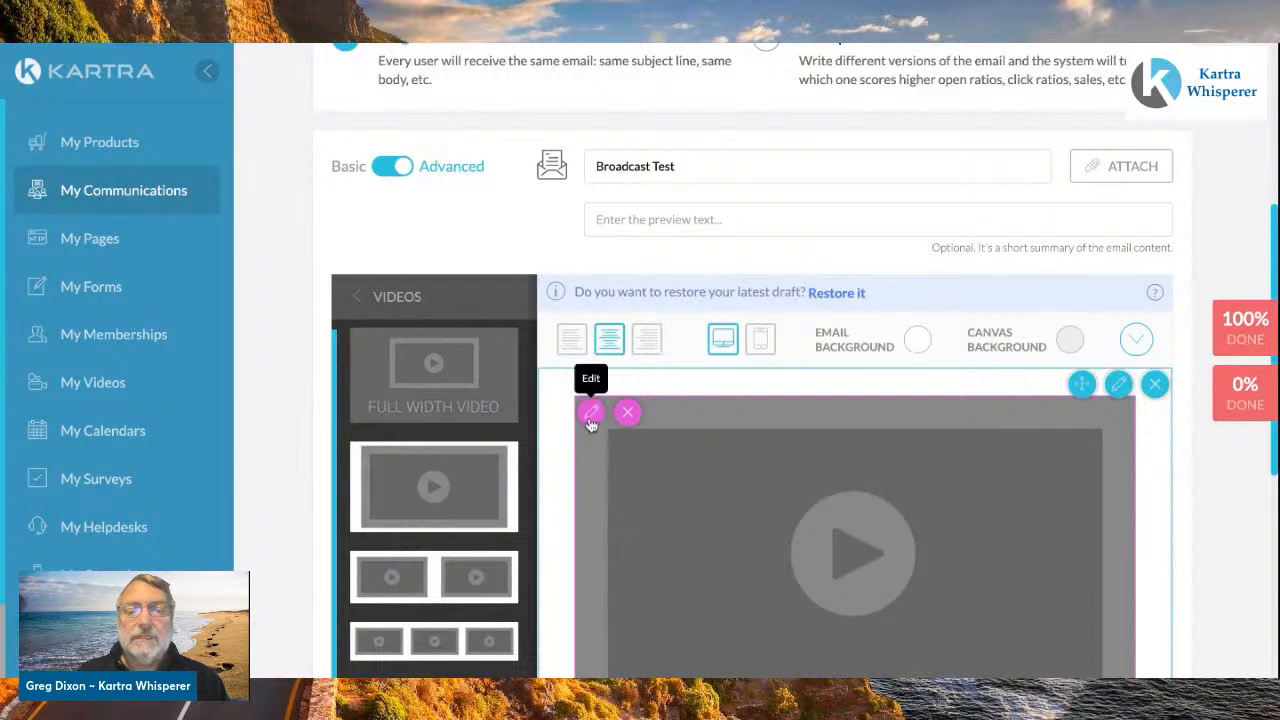
- Load the "How to Launch Y..." video from the Kartra Whisperer category into the video block and delete the block again
left_click(591, 416)
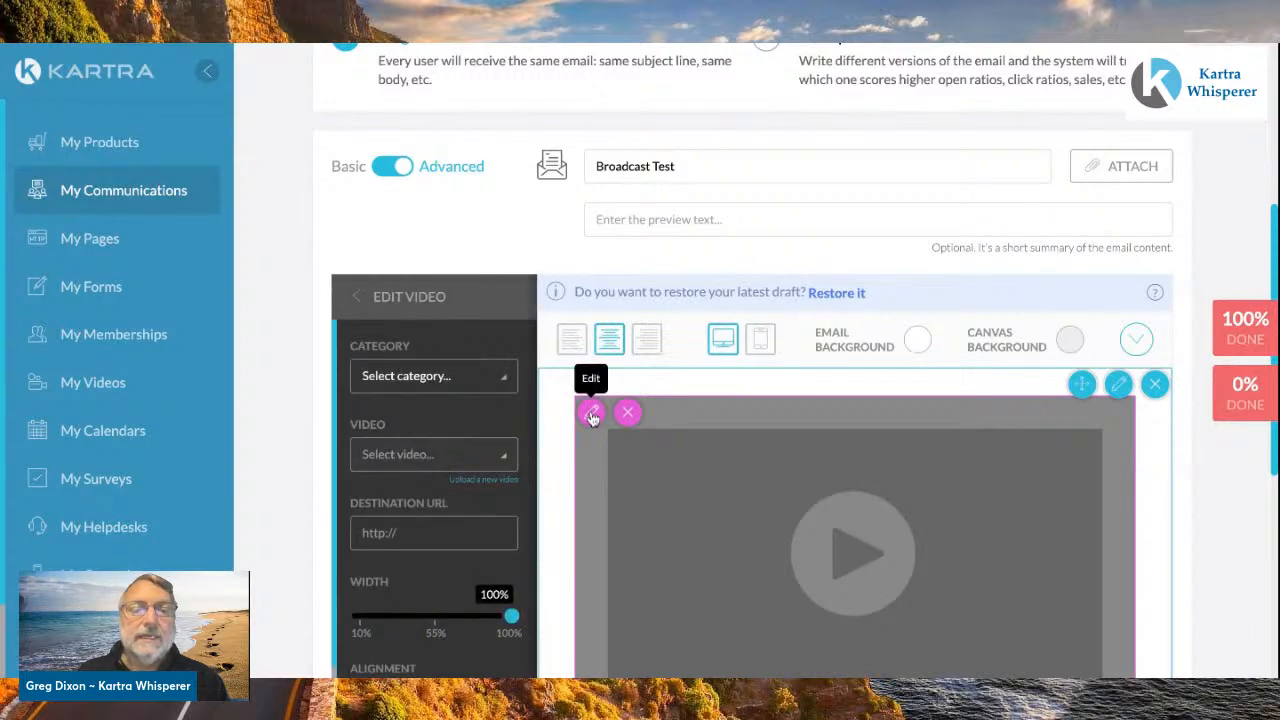
left_click(505, 378)
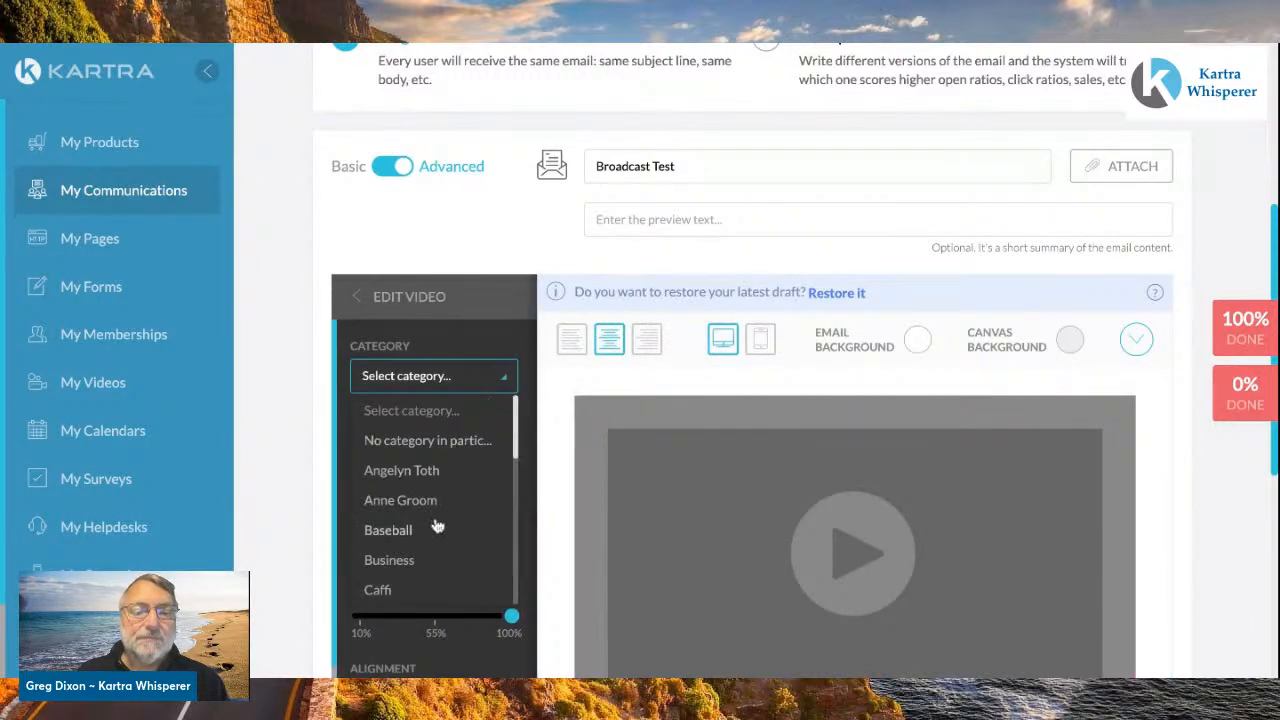
scroll(437, 525, "down", 3)
scroll(437, 525, "down", 5)
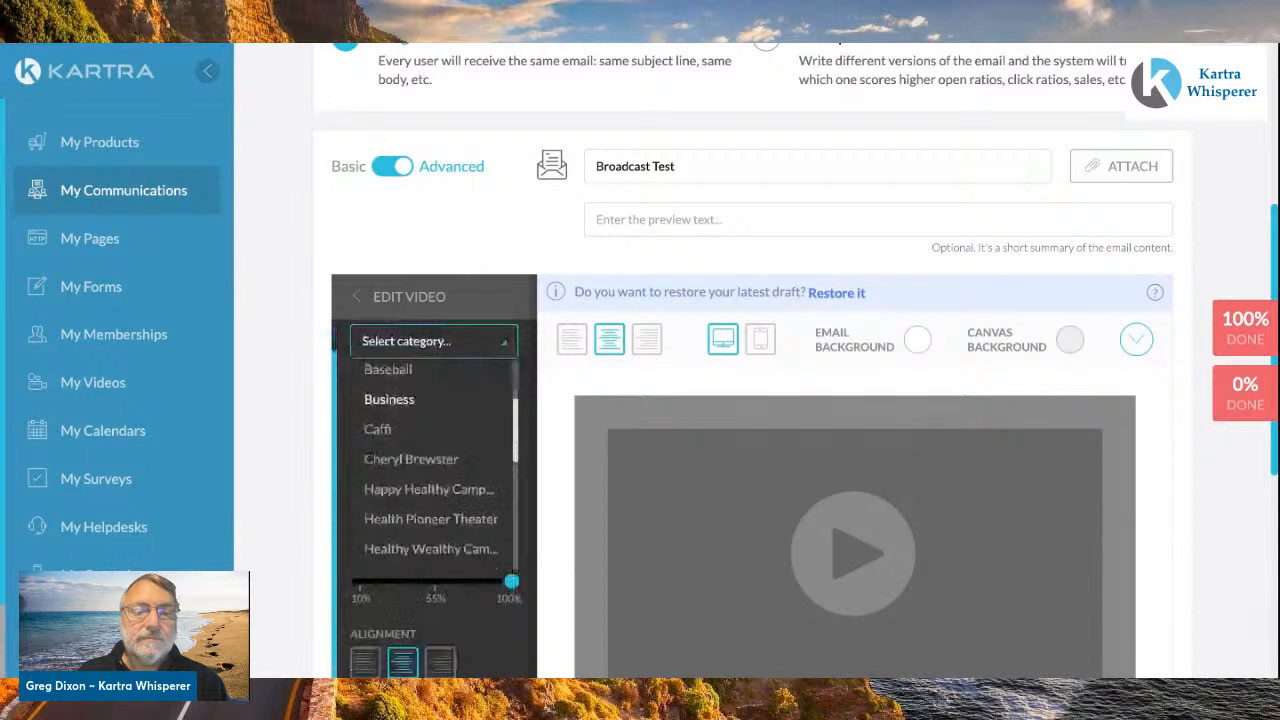
scroll(430, 470, "down", 3)
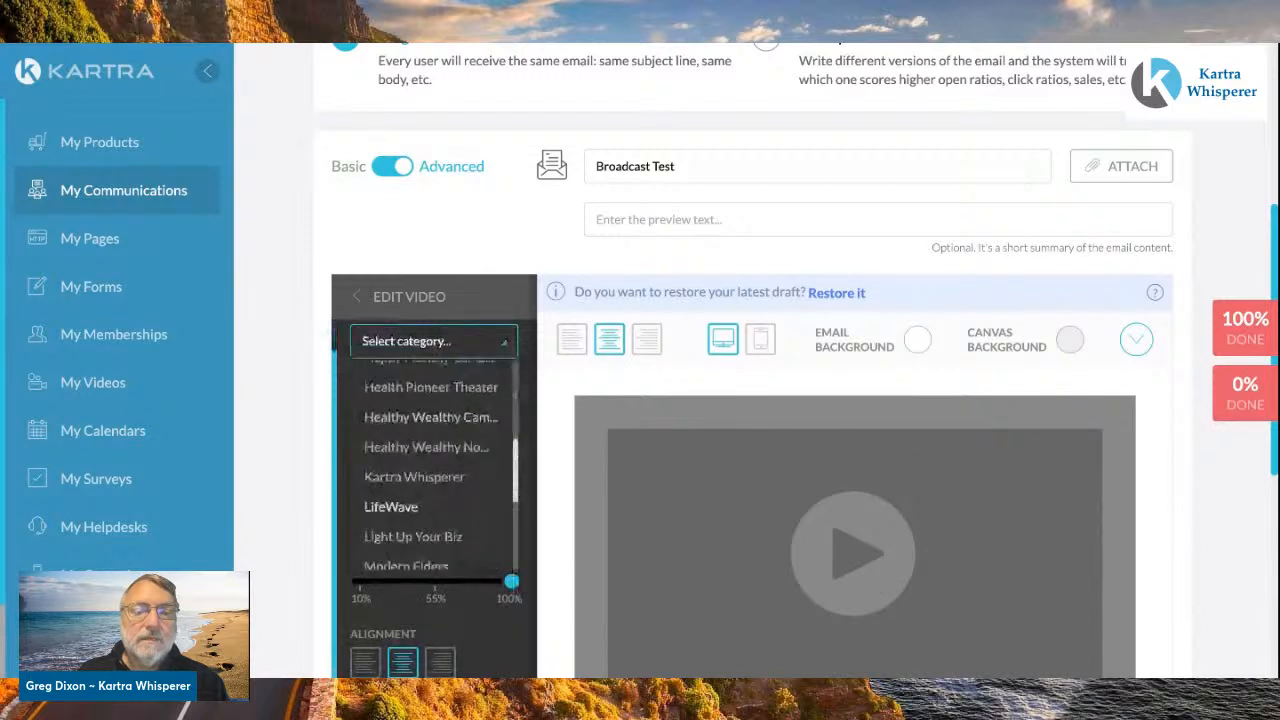
scroll(435, 460, "down", 1)
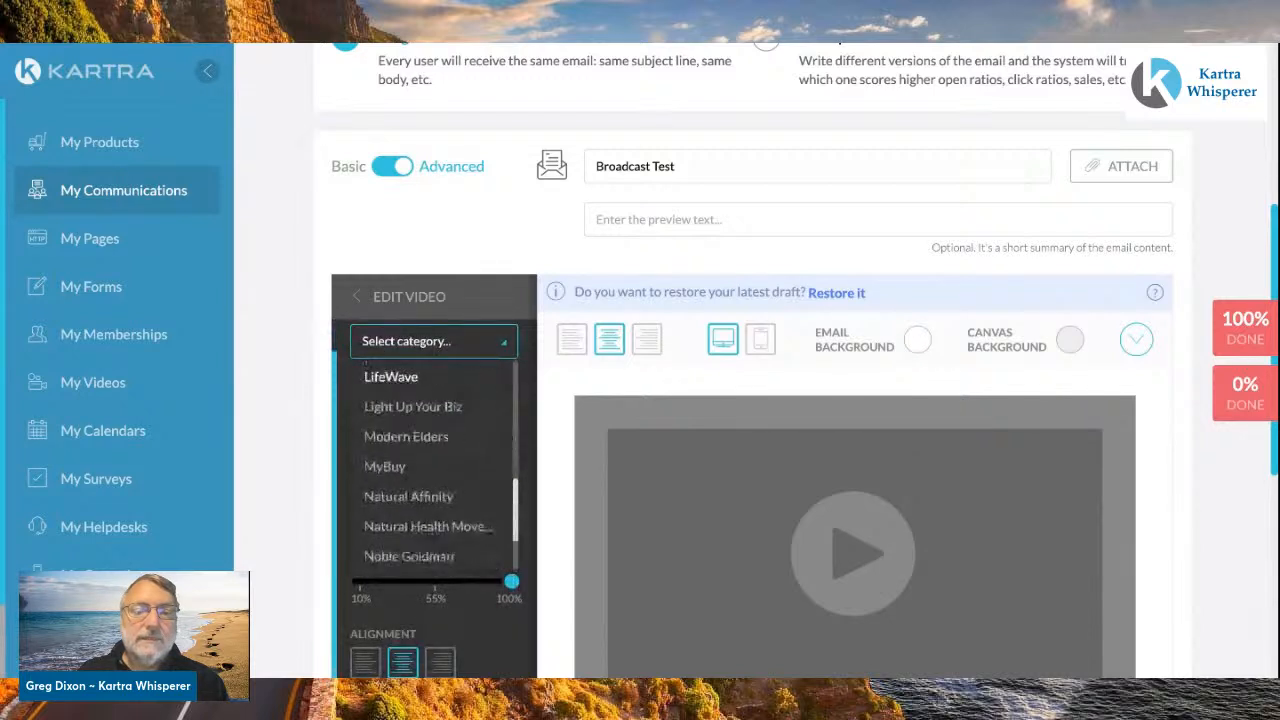
scroll(425, 450, "up", 3)
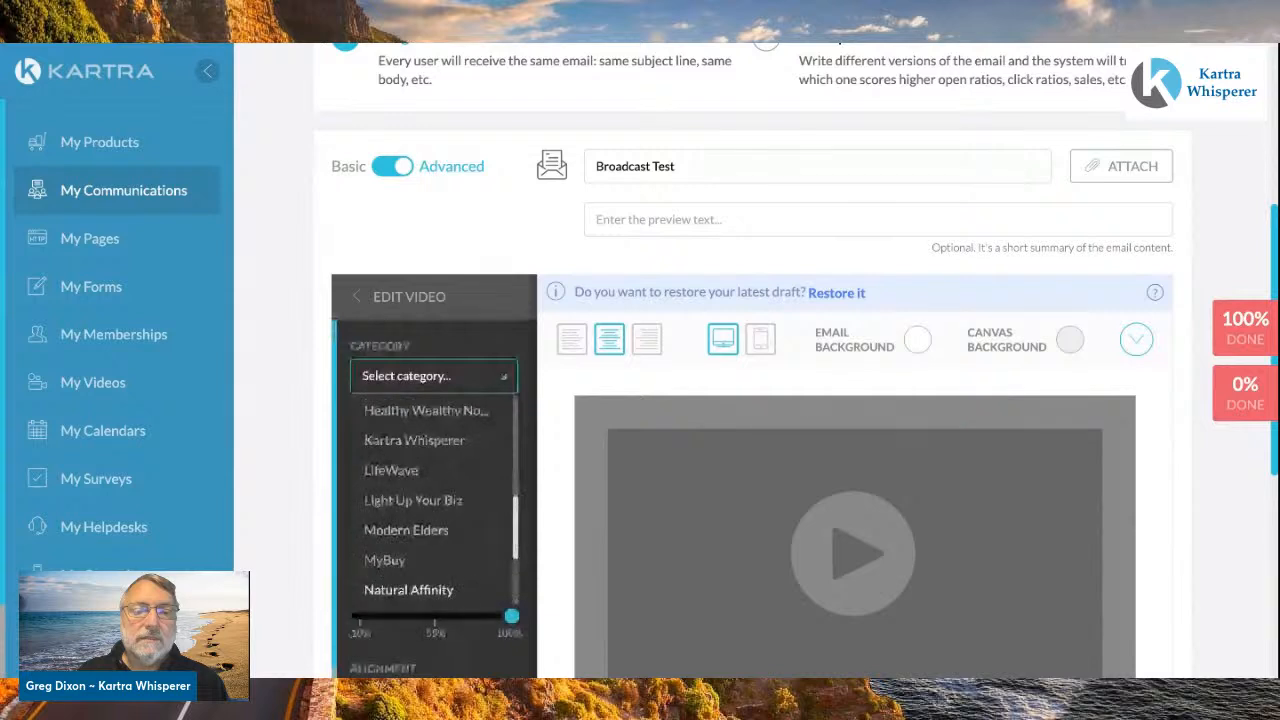
left_click(425, 440)
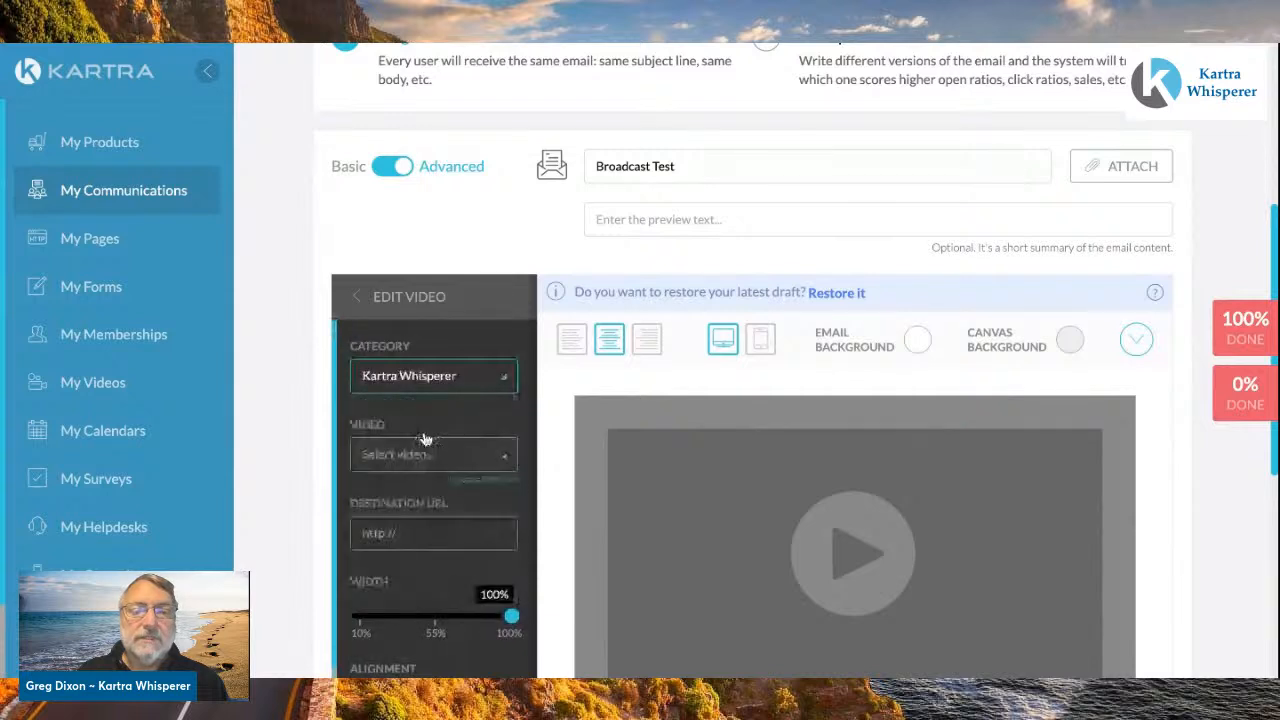
left_click(504, 457)
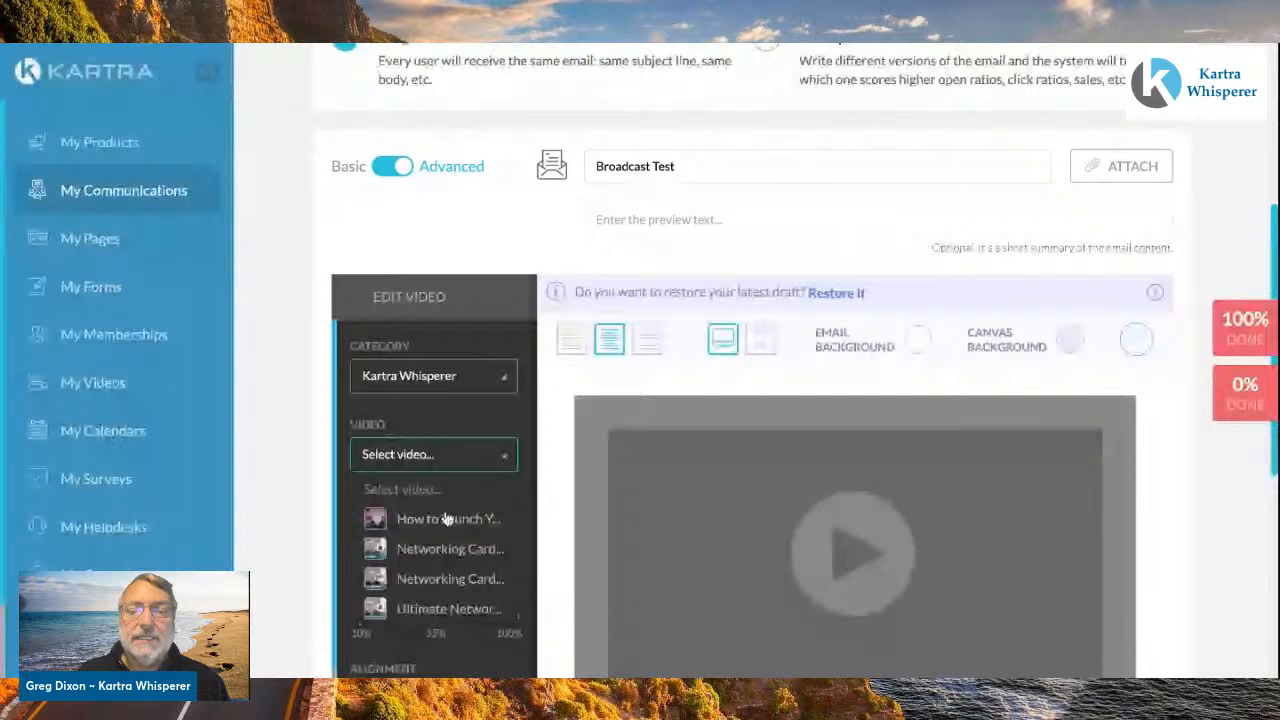
left_click(447, 518)
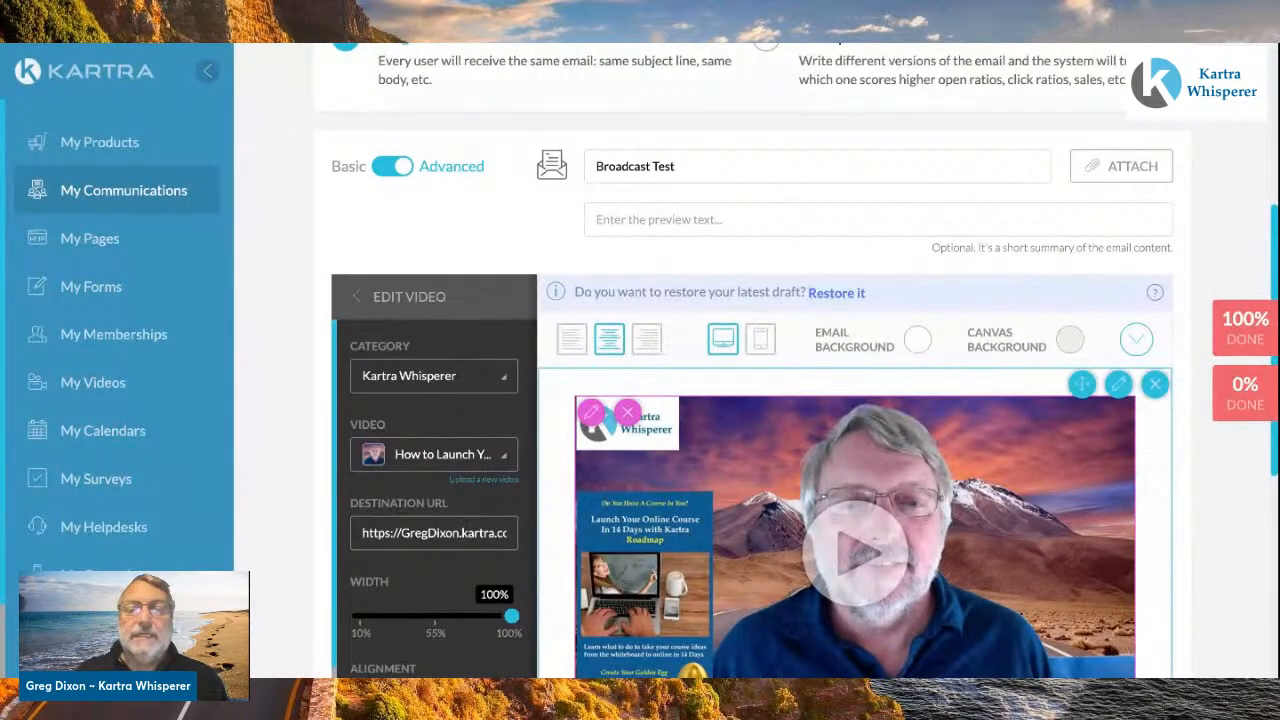
left_click(1156, 386)
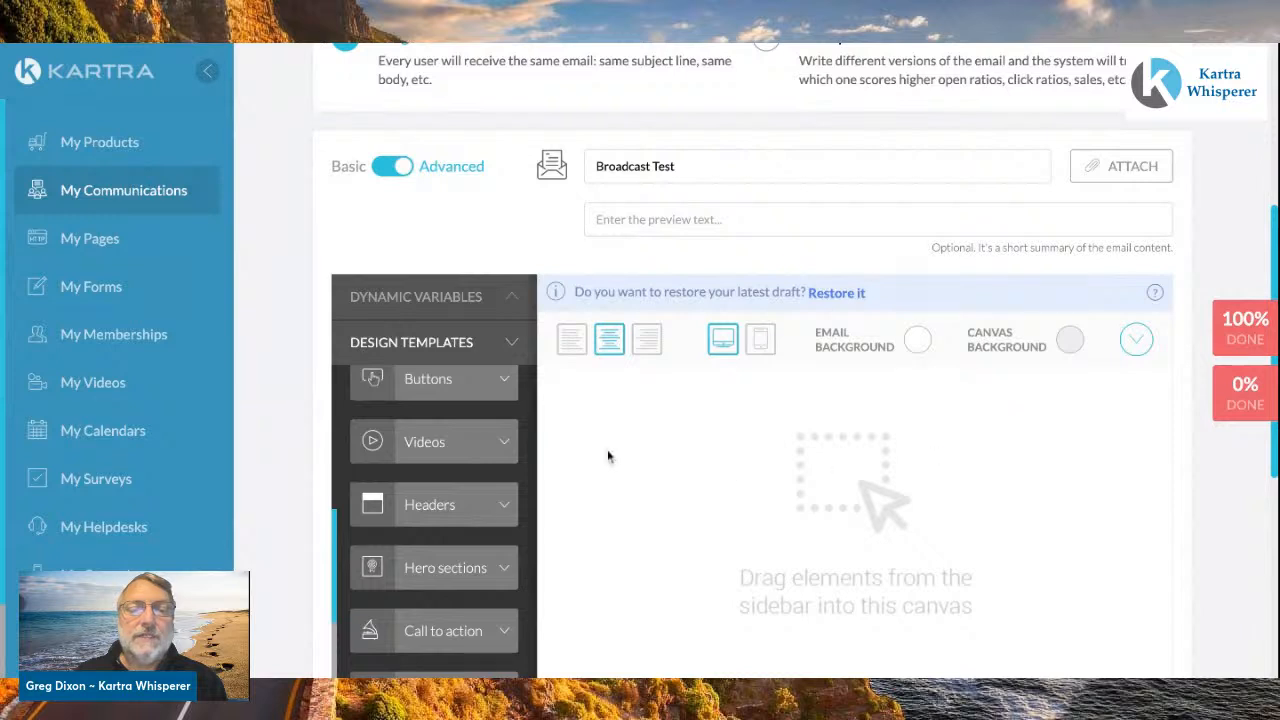
- Add the single-button block to the empty email canvas and set the button's text to "Learn More"
left_click(506, 388)
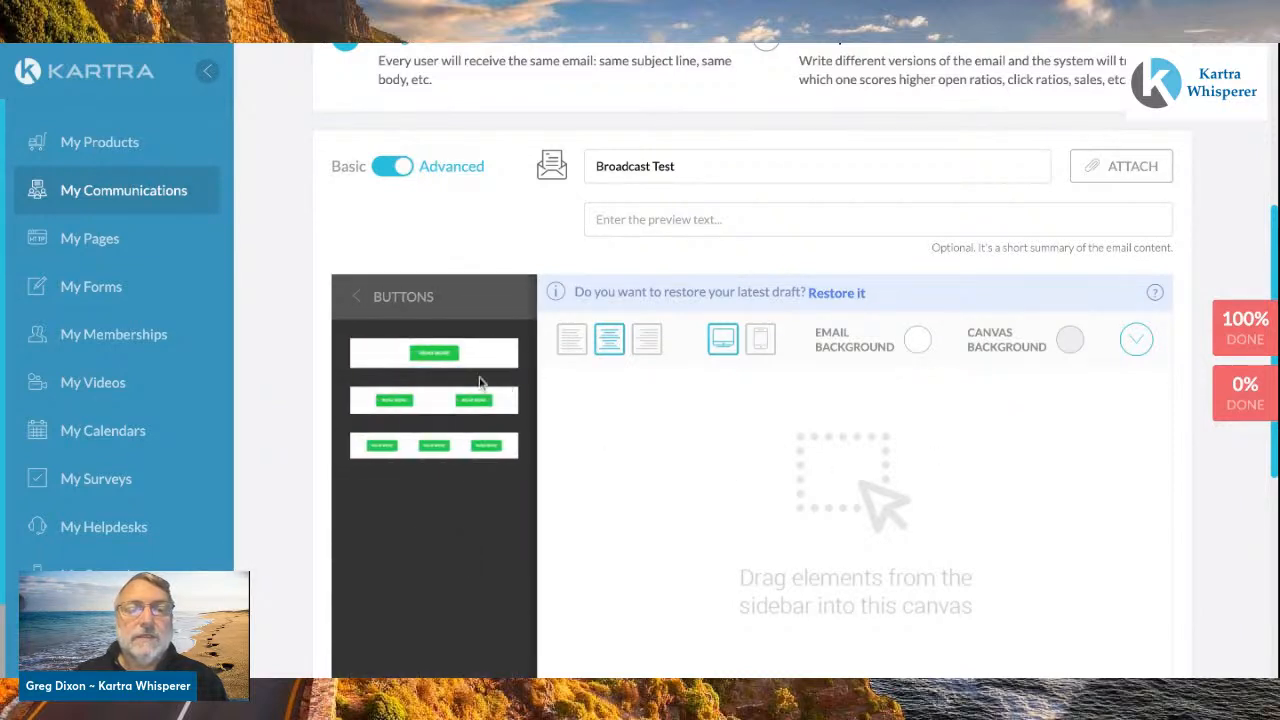
left_click_drag(420, 355, 731, 417)
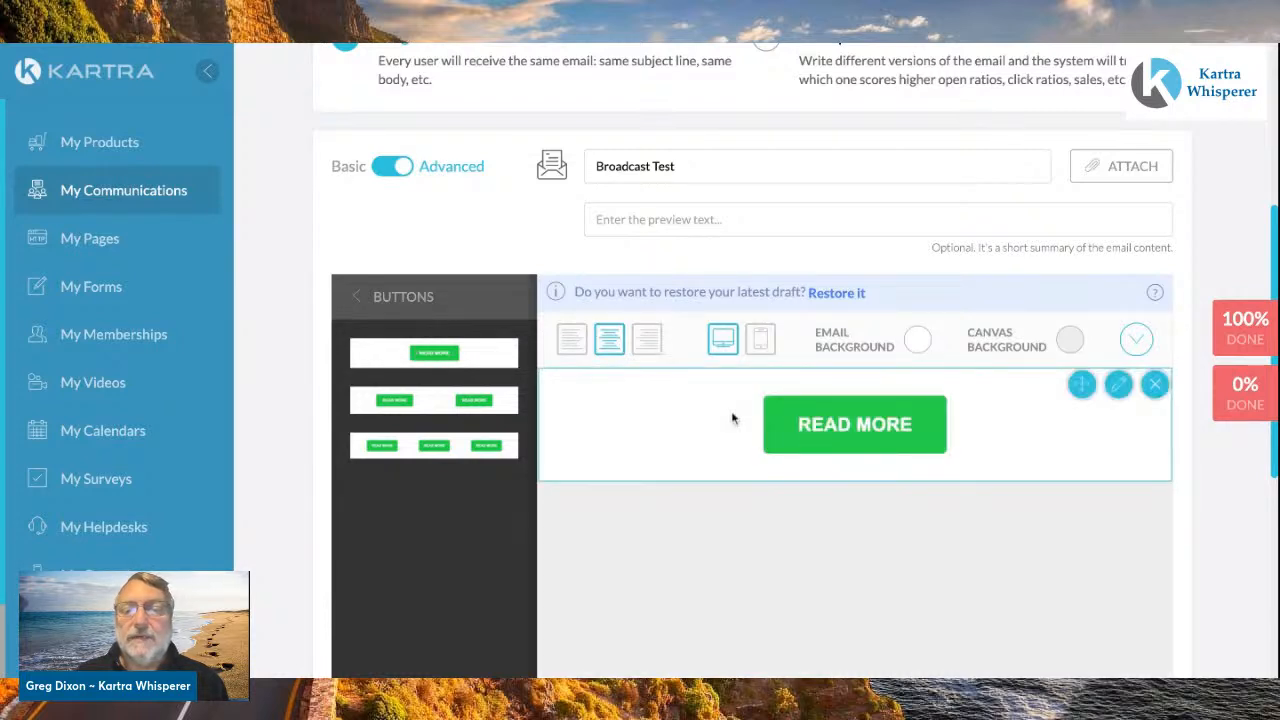
mouse_move(893, 416)
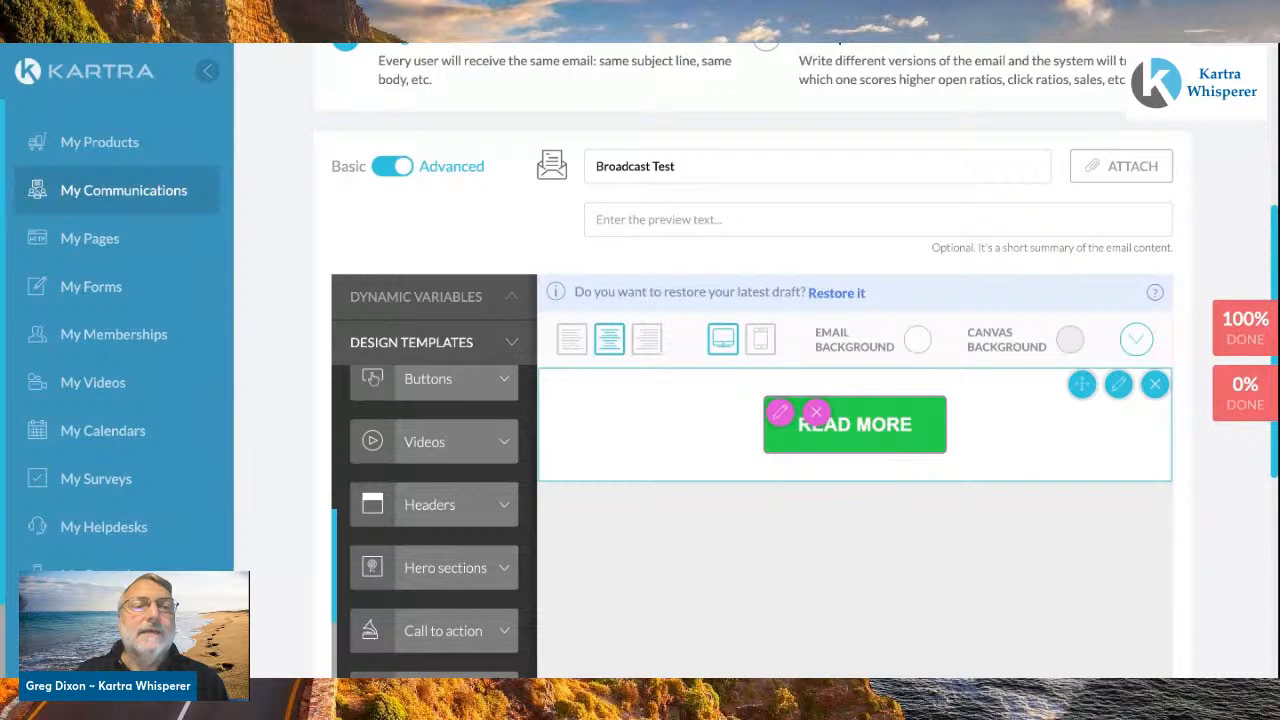
left_click(782, 415)
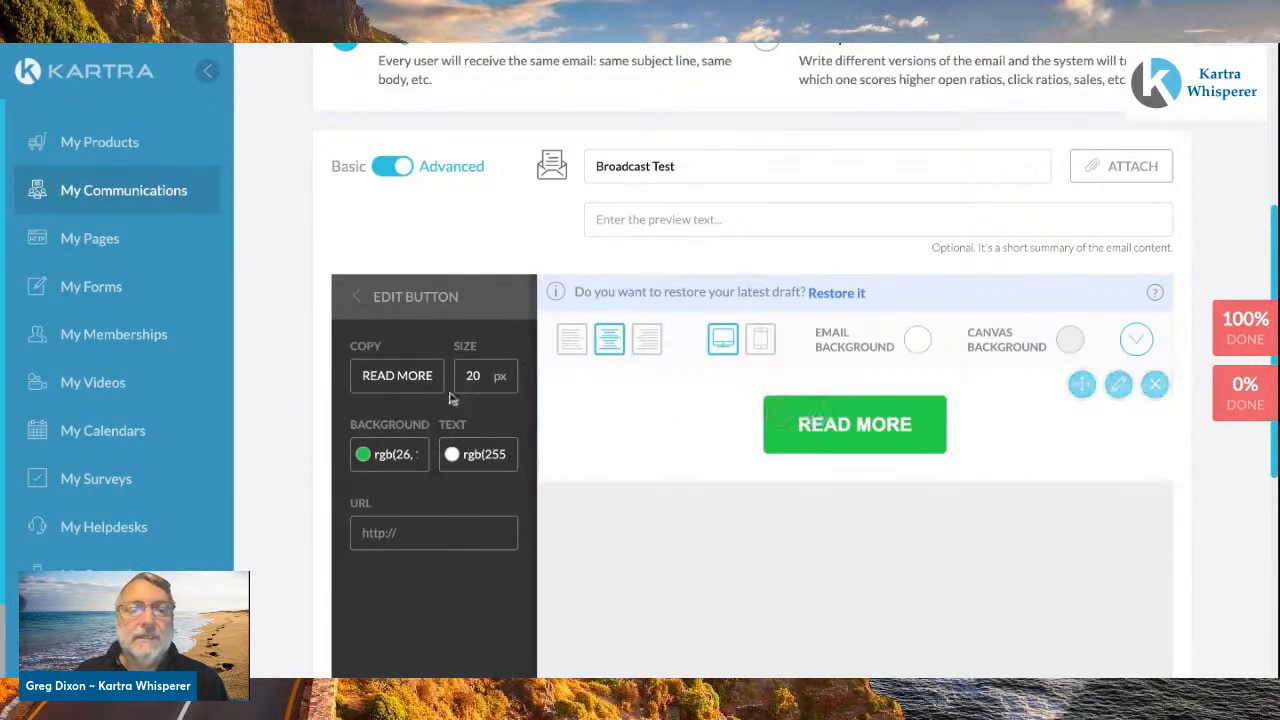
triple_click(362, 376)
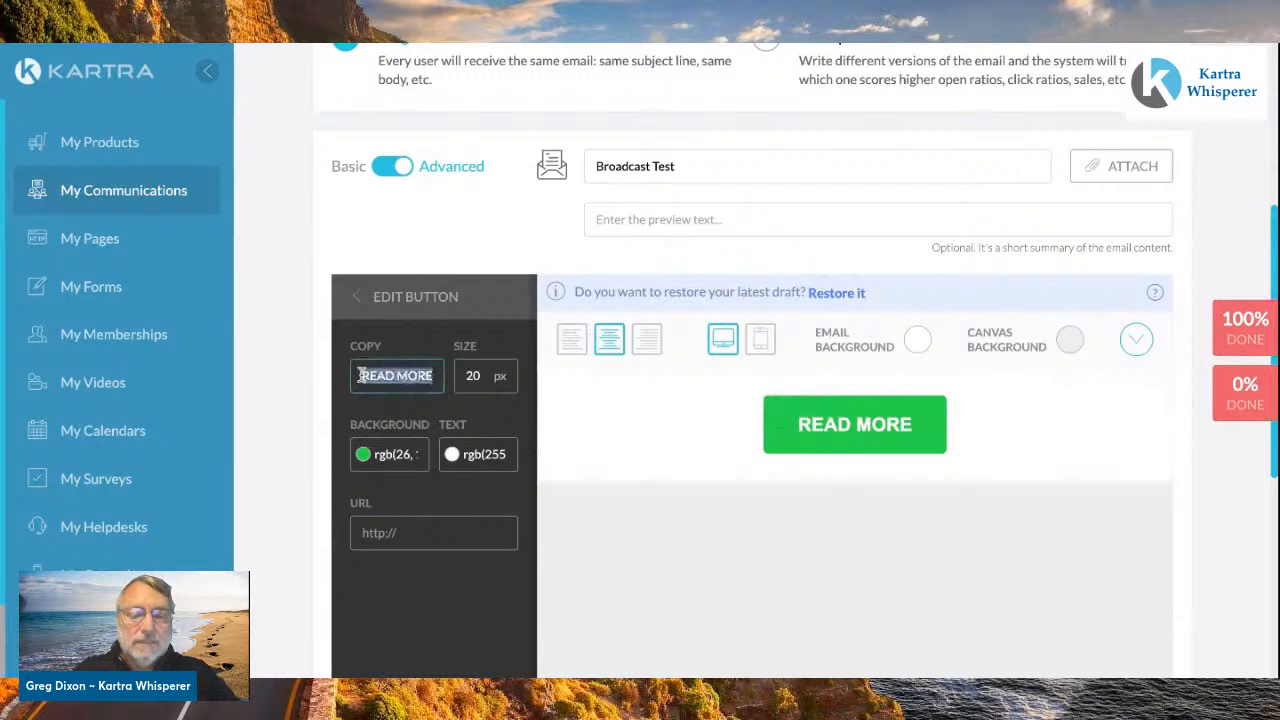
type("Le")
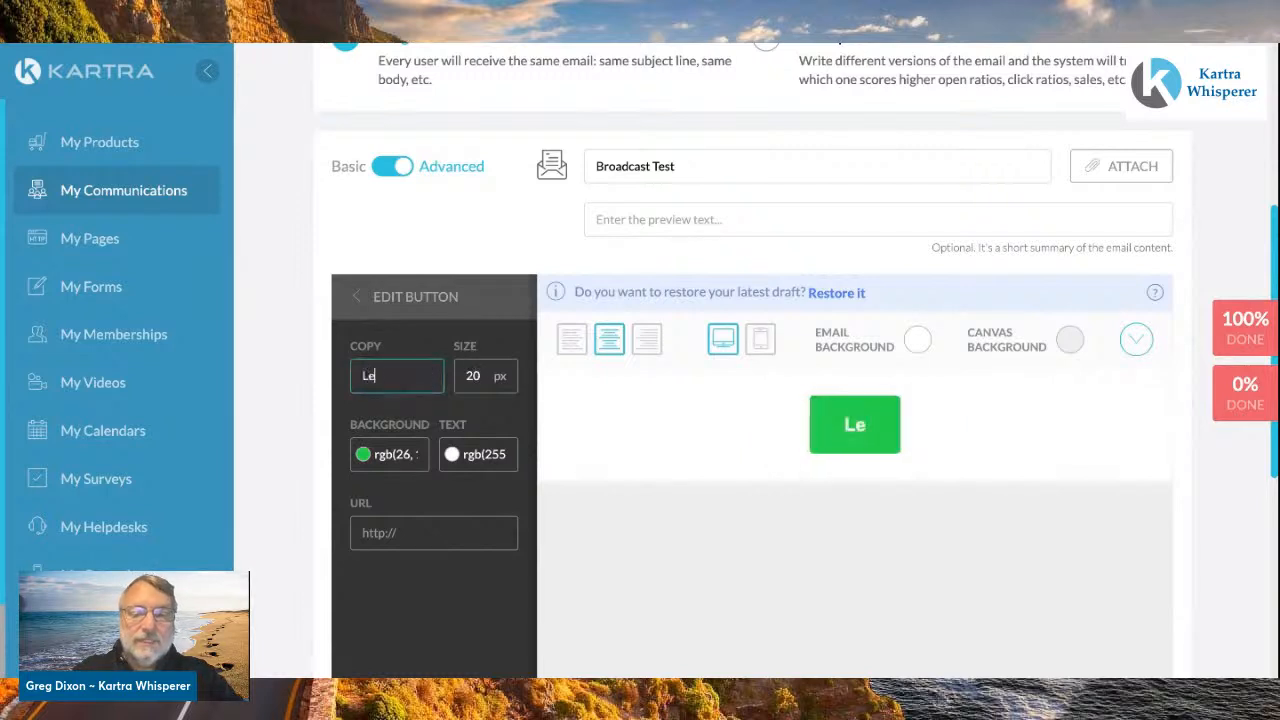
type("arn ")
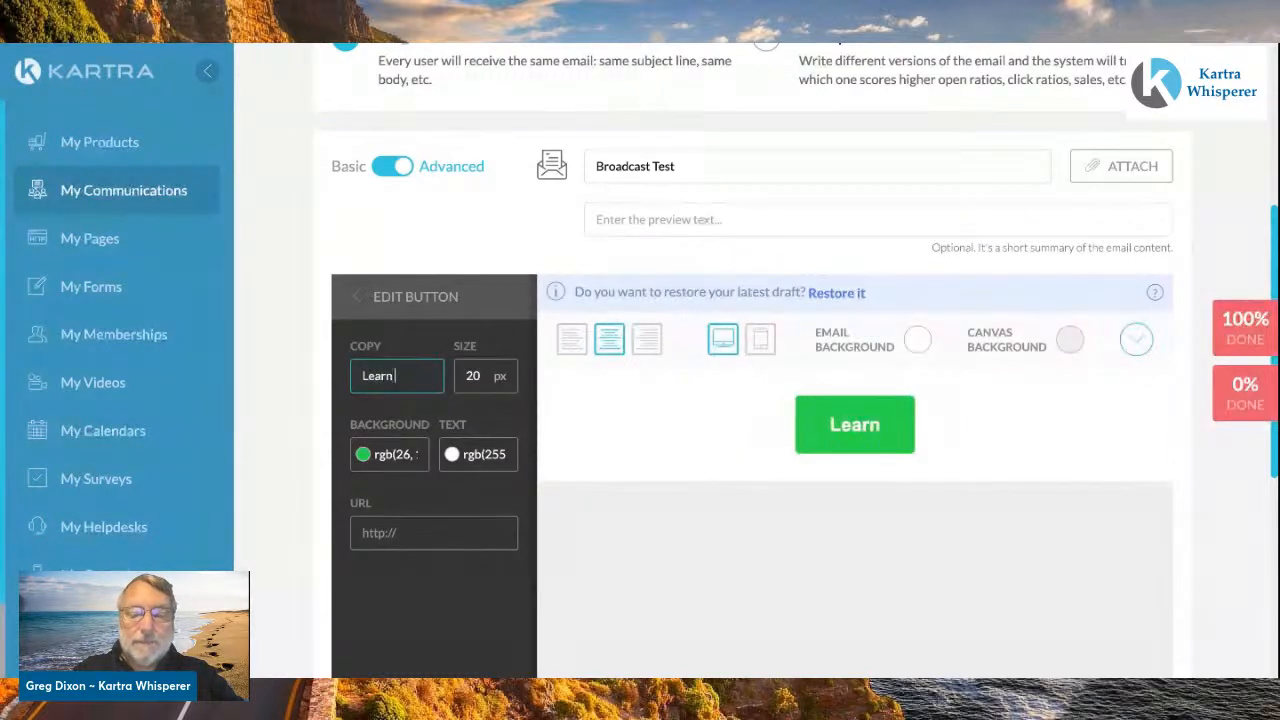
type("Mo")
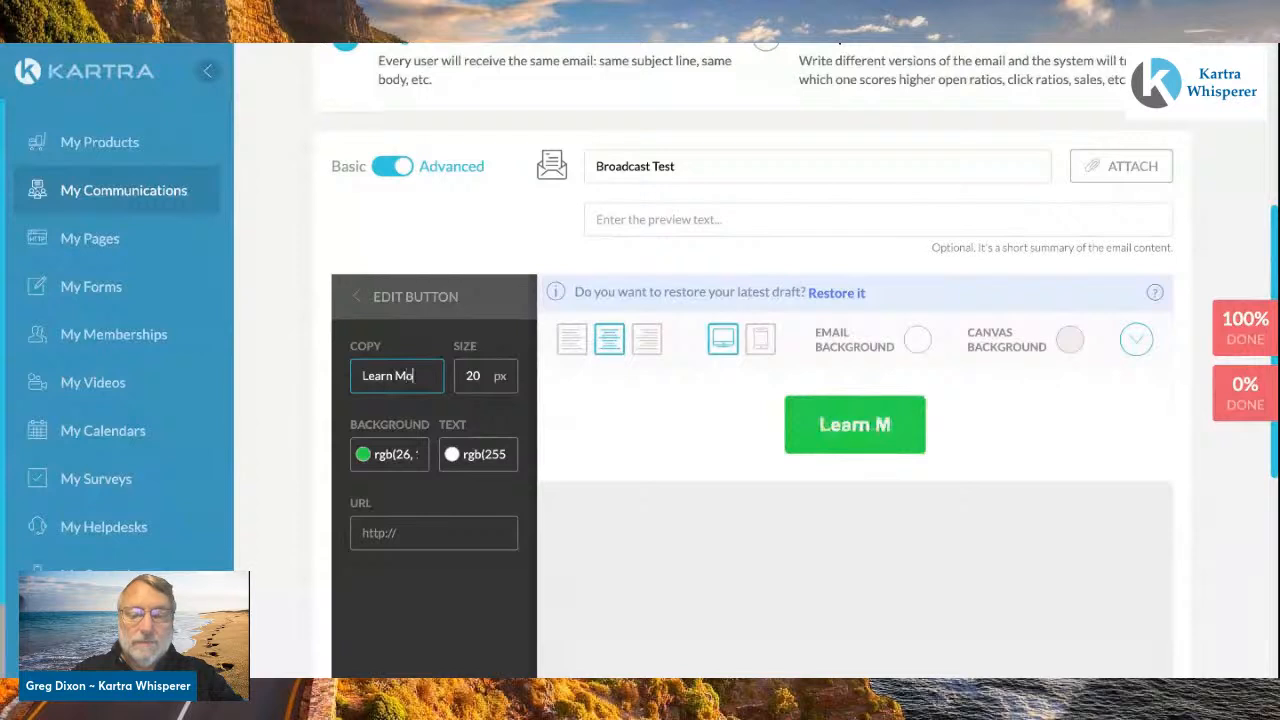
type("re")
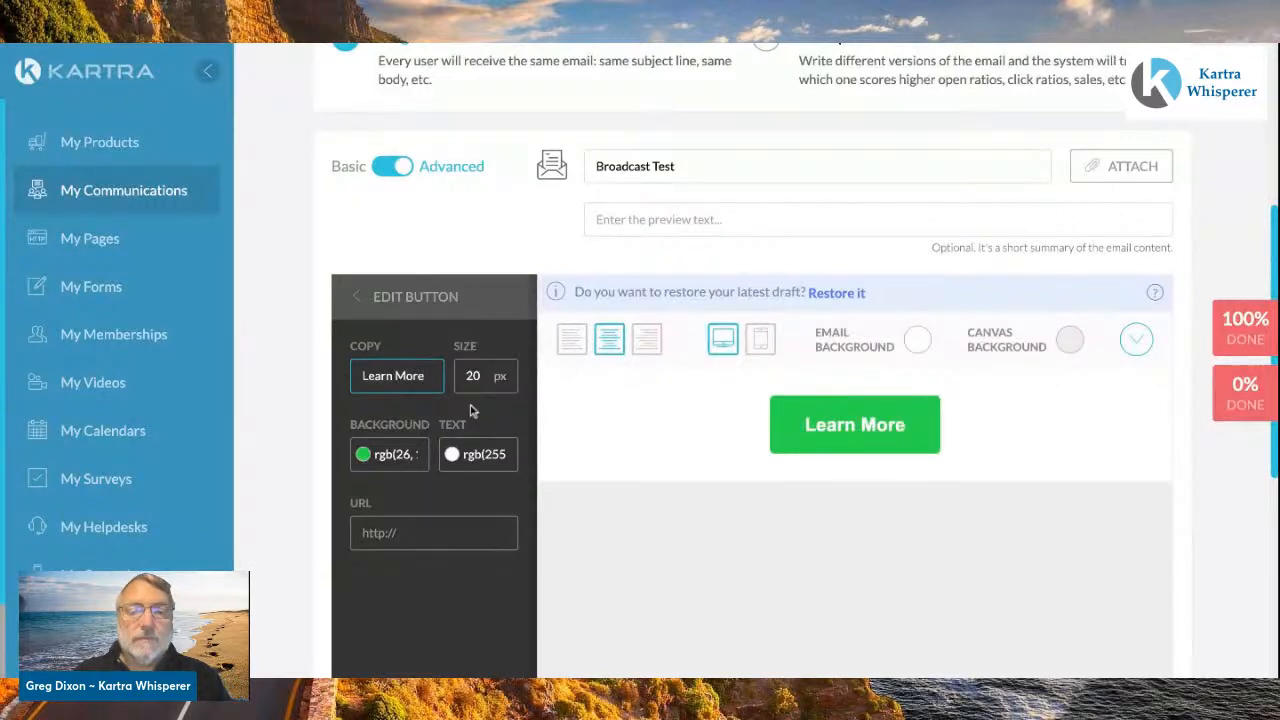
- Set the Learn More button's background to the blue rgb(51, 102, 153) from the Greg Blue palette
left_click(412, 454)
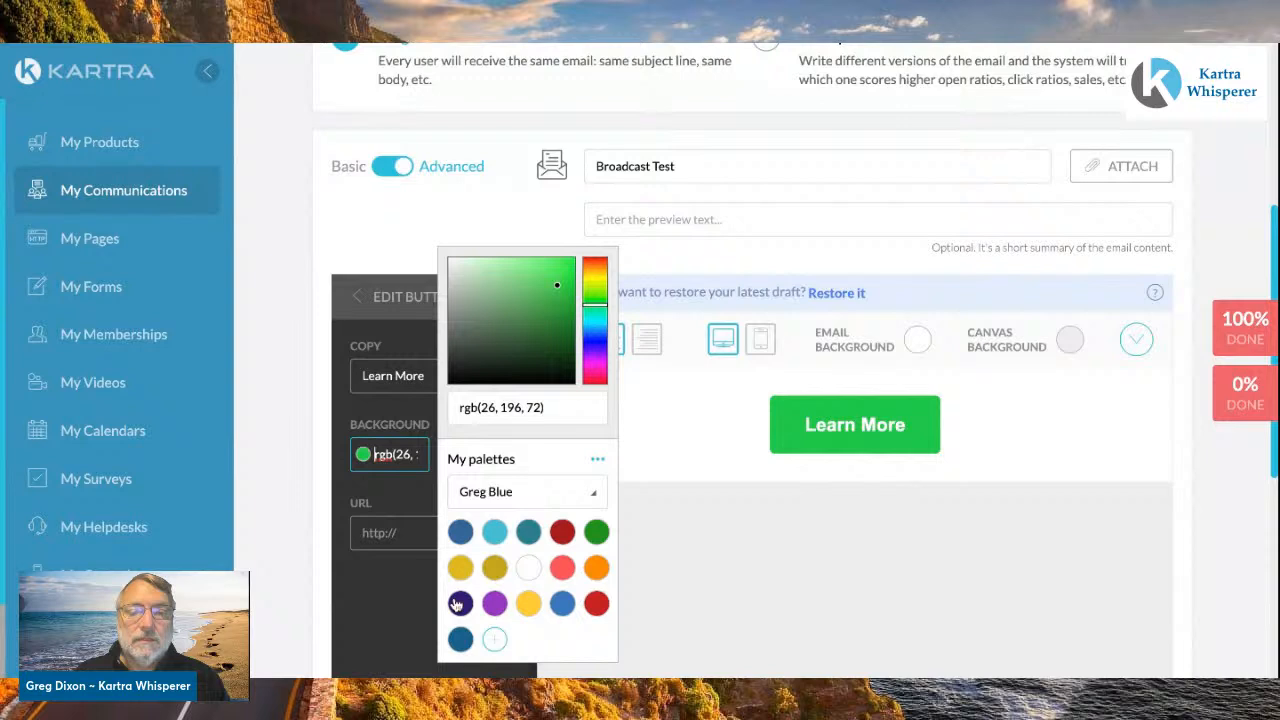
left_click(460, 538)
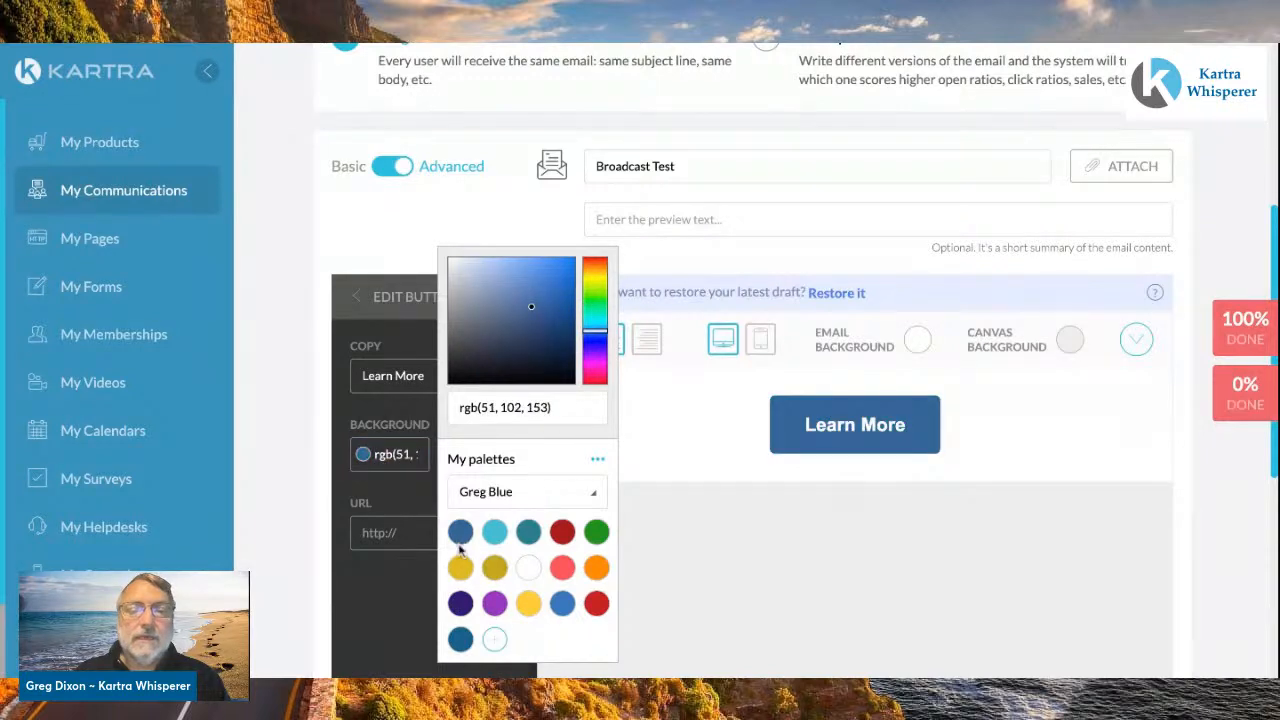
left_click(681, 527)
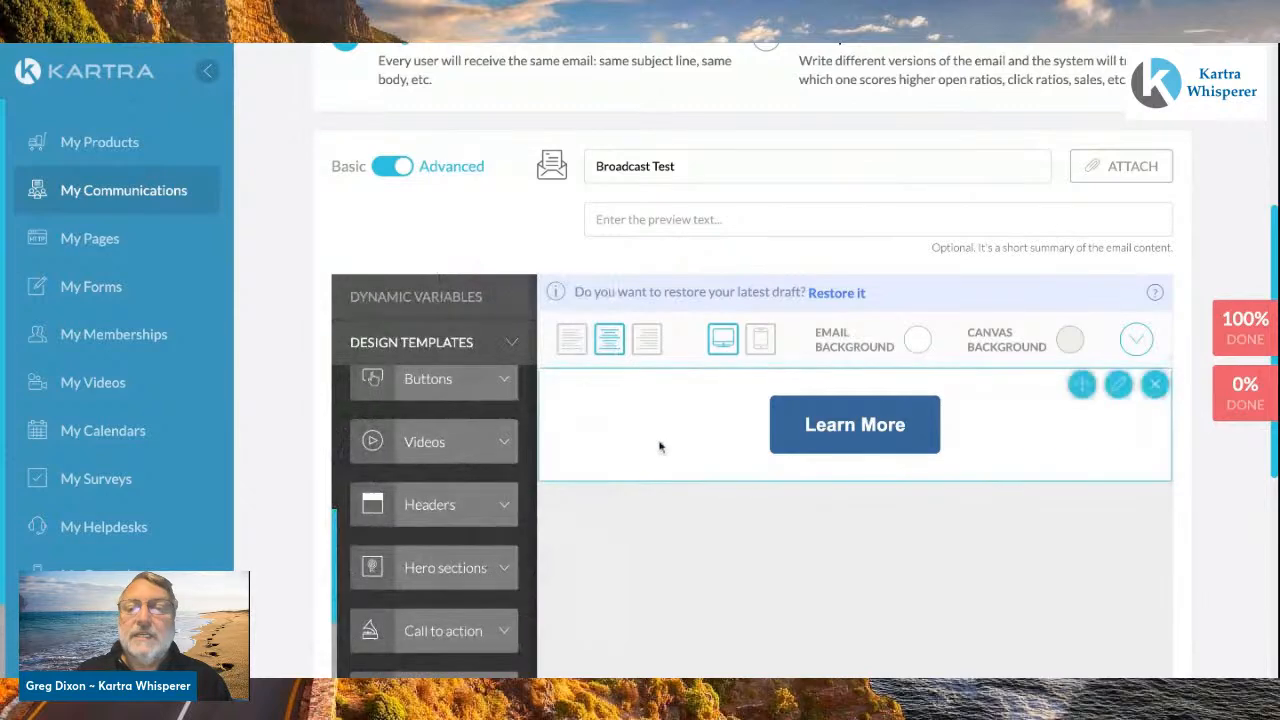
- Insert the first saved template, the Total Traffic and Conversion Masterclasses registration email, above the Learn More button
scroll(686, 550, "down", 2)
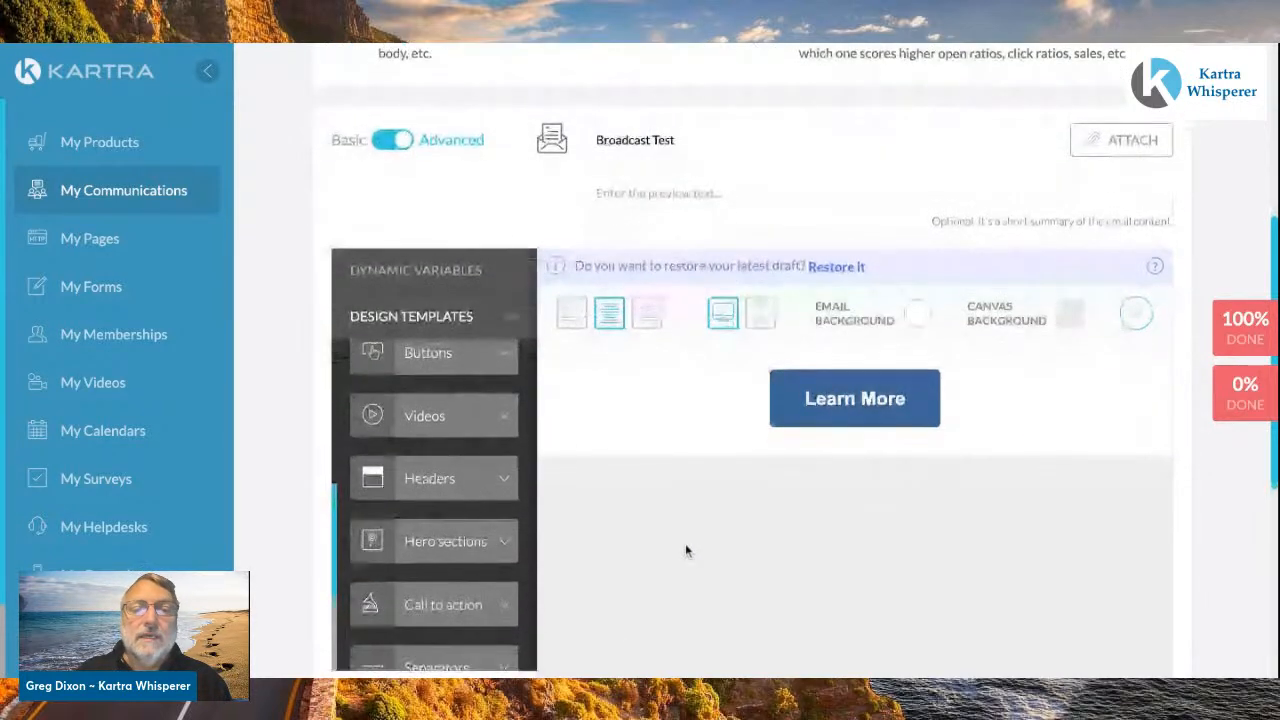
scroll(685, 543, "down", 3)
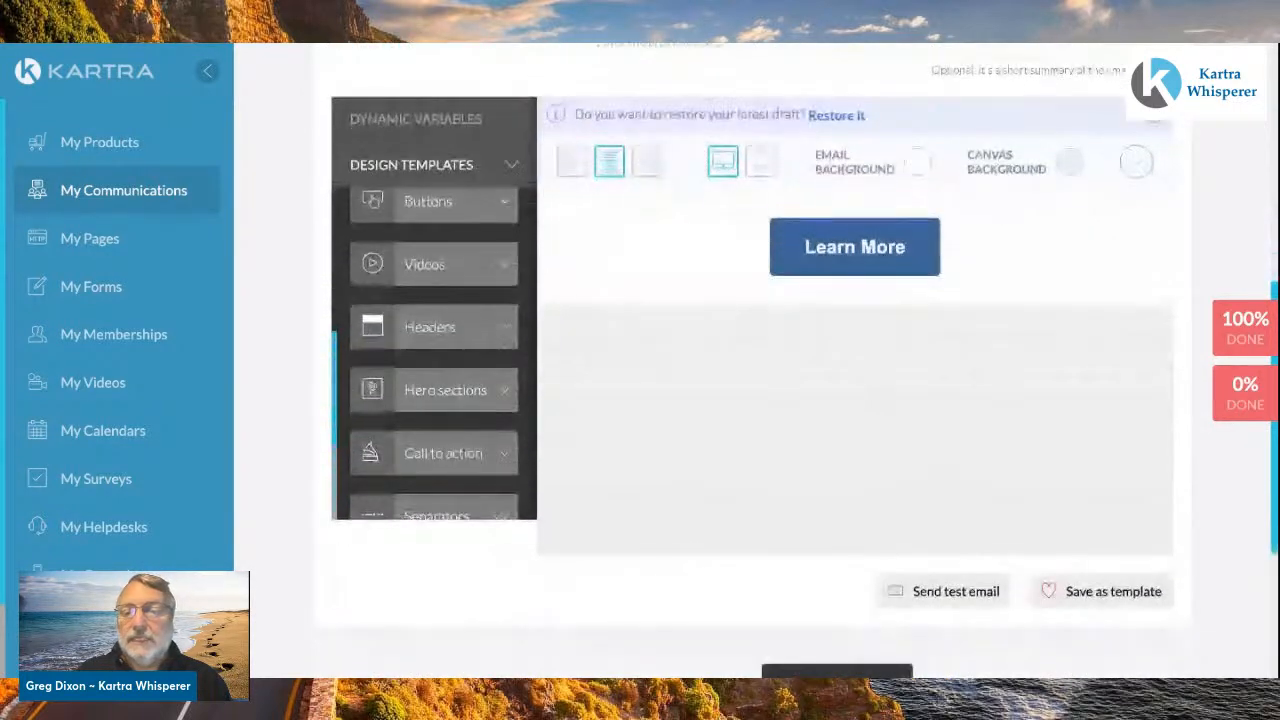
scroll(685, 543, "up", 3)
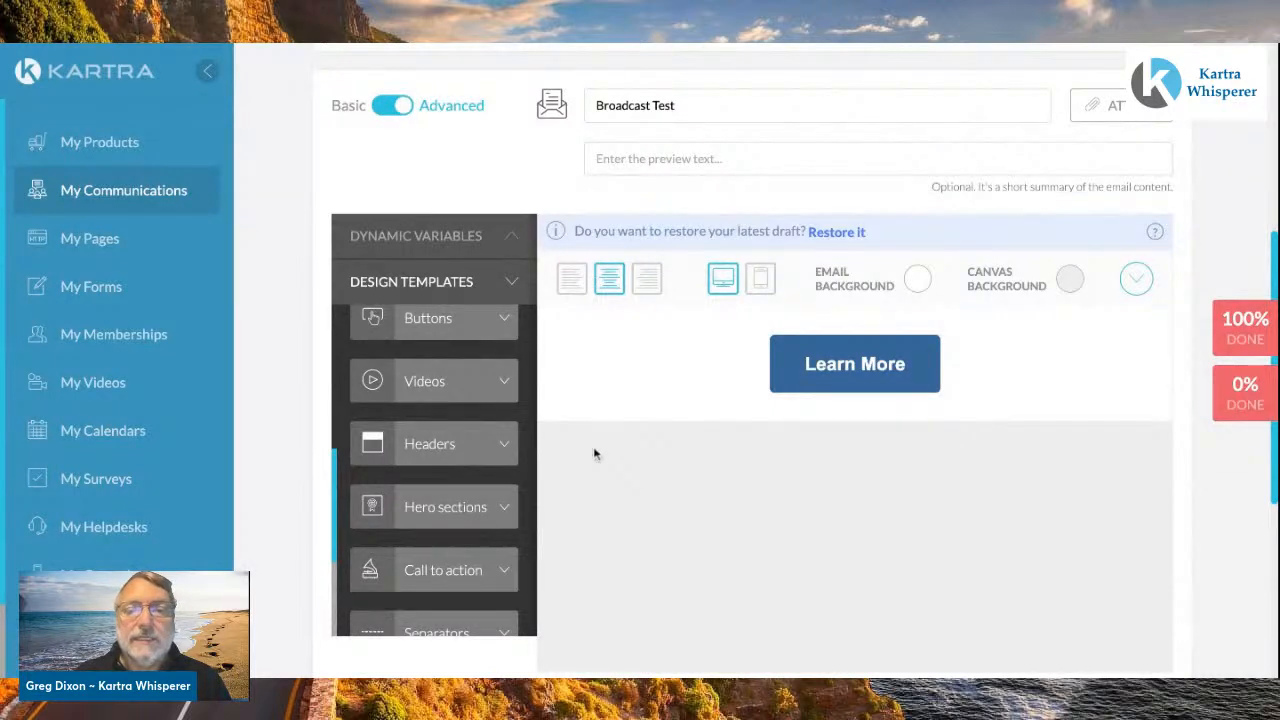
scroll(512, 373, "up", 1)
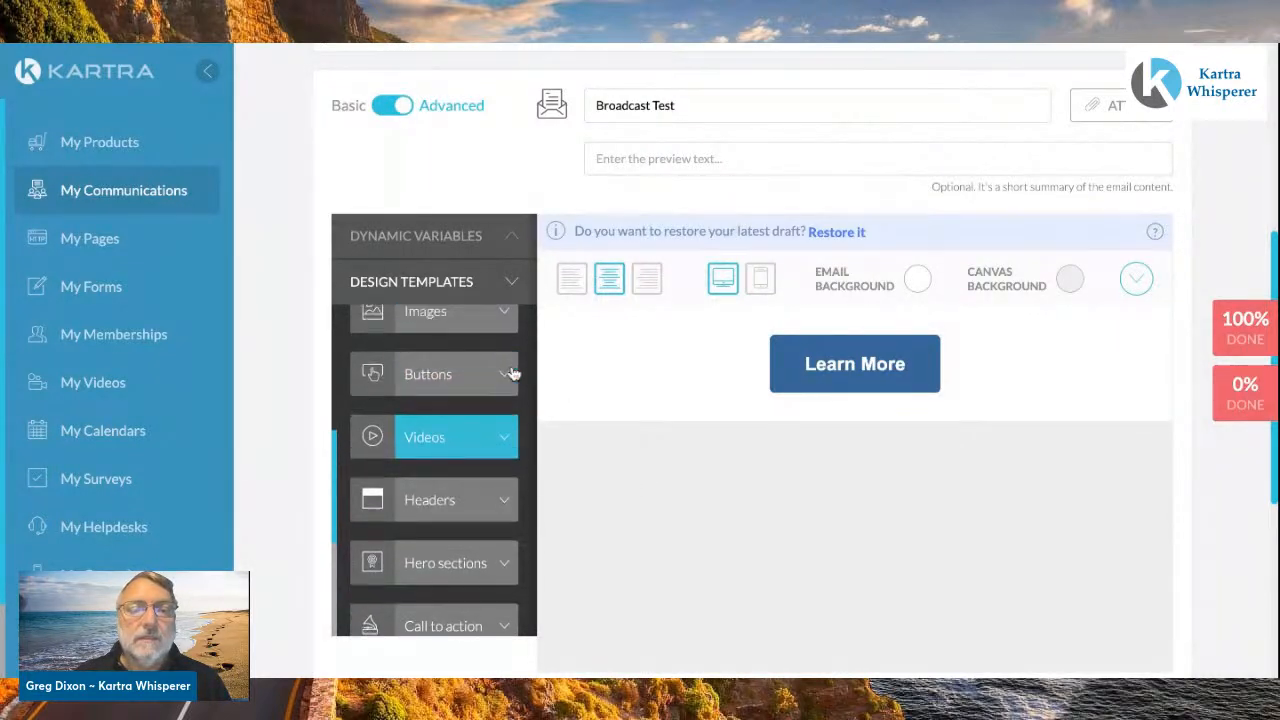
scroll(512, 373, "up", 5)
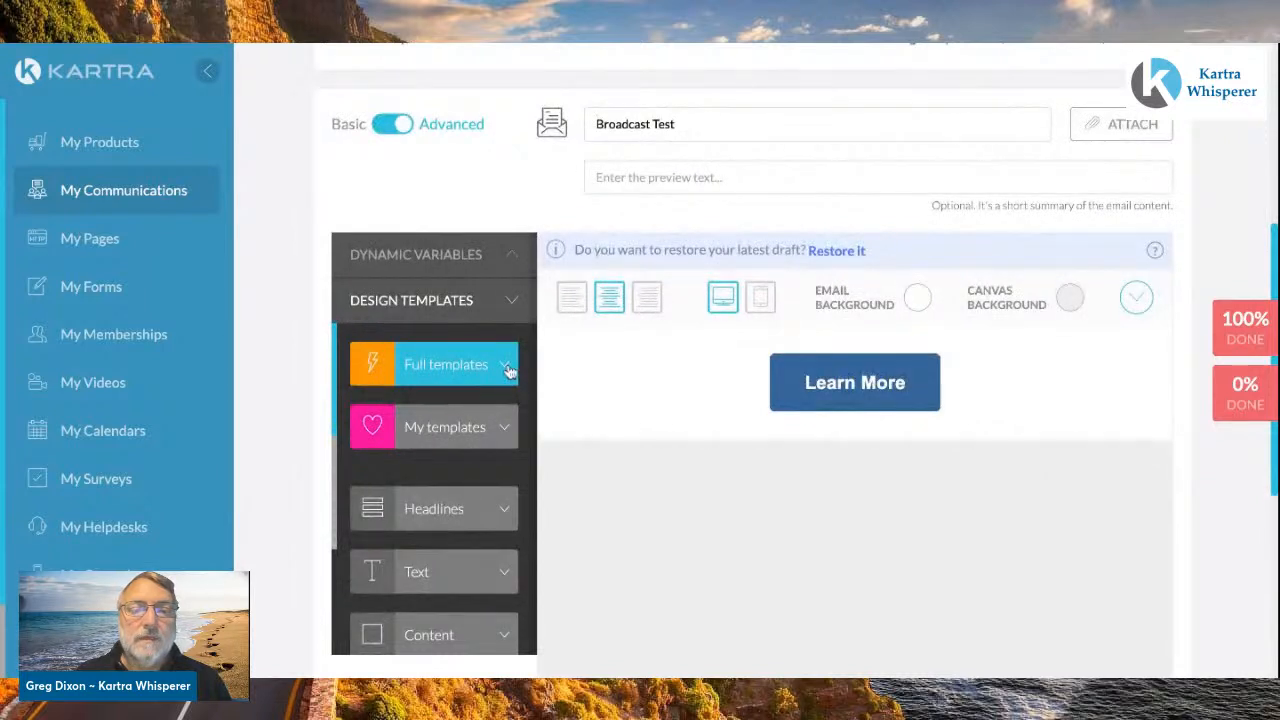
left_click(503, 427)
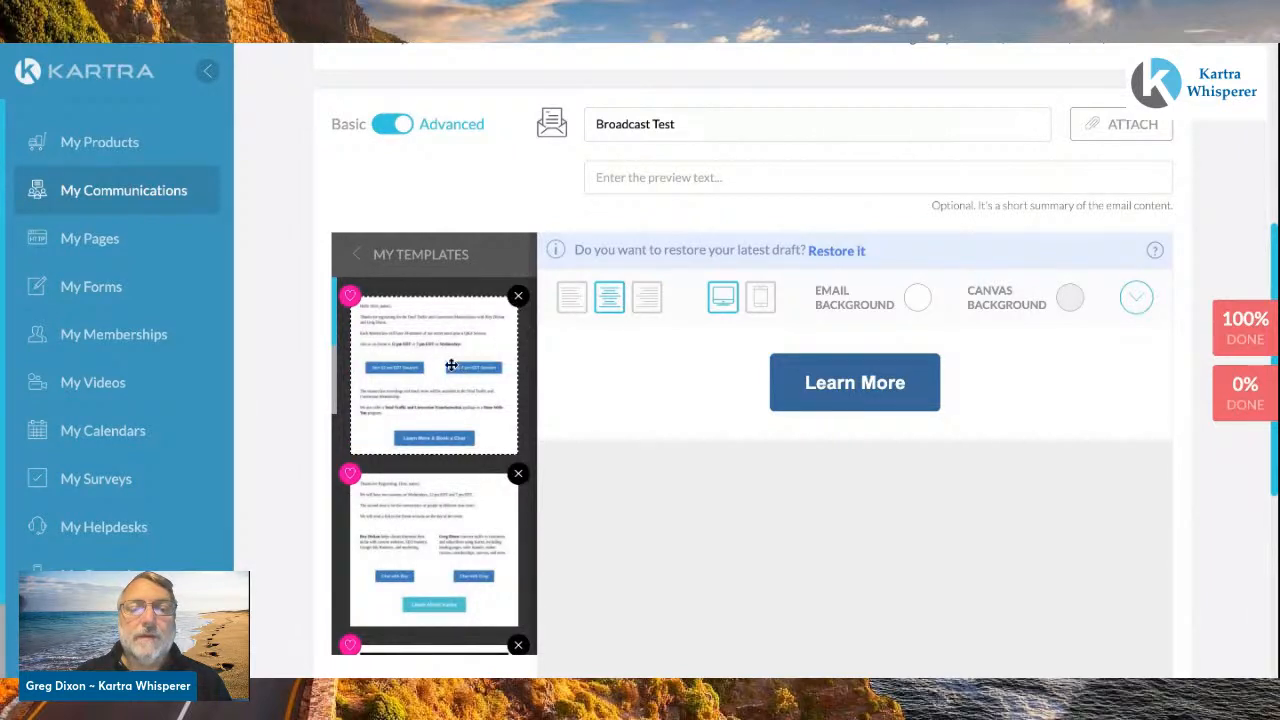
left_click_drag(451, 366, 786, 356)
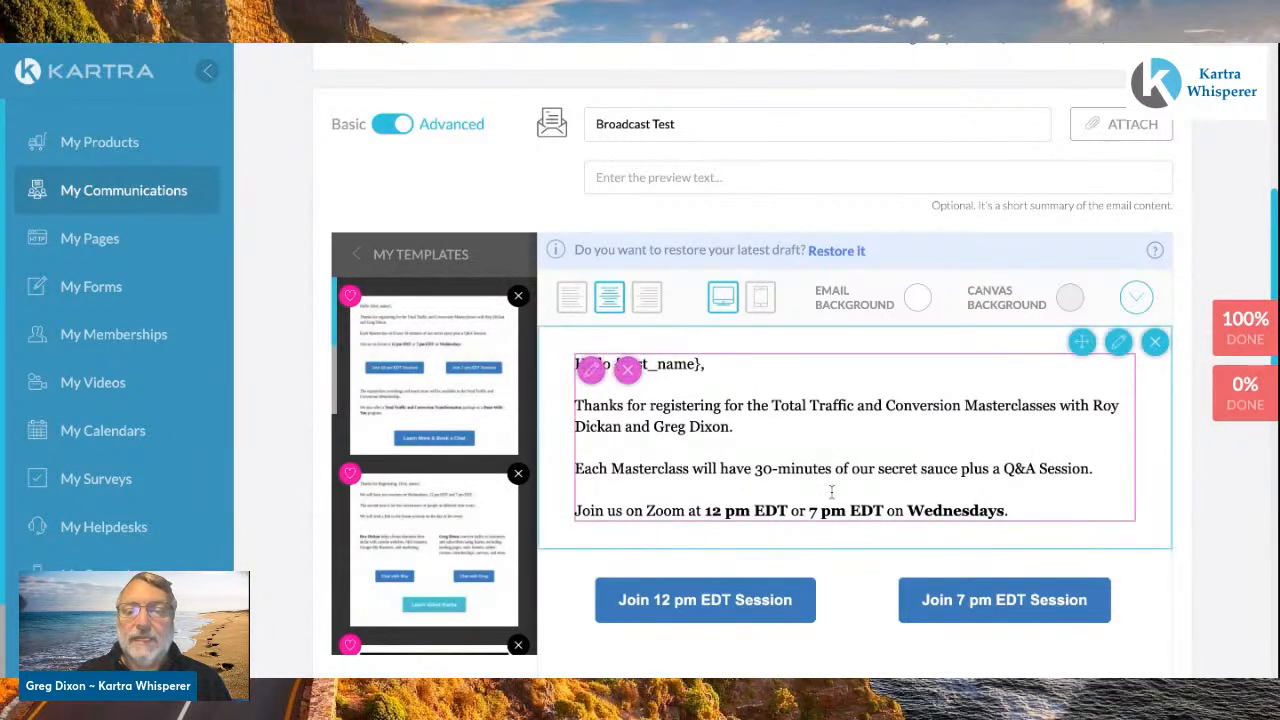
- Review the inserted masterclass email from its greeting down to the Learn More button at its end
scroll(837, 549, "down", 1)
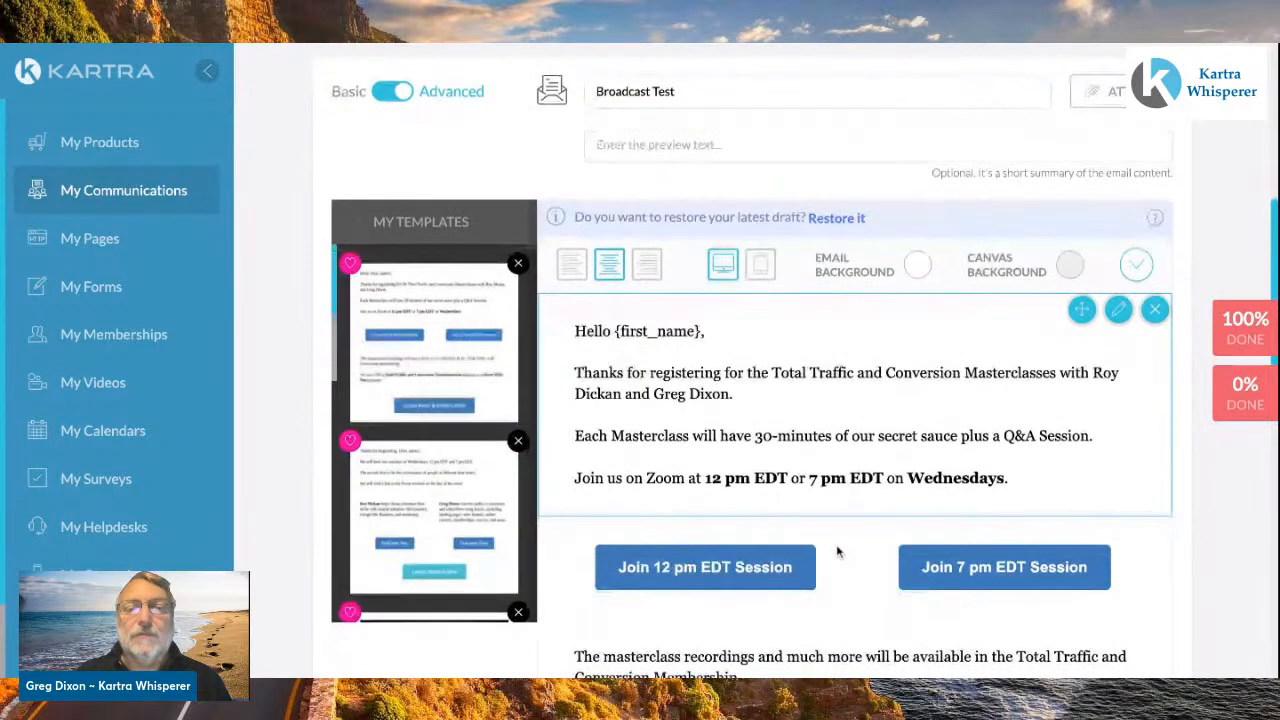
scroll(837, 551, "down", 1)
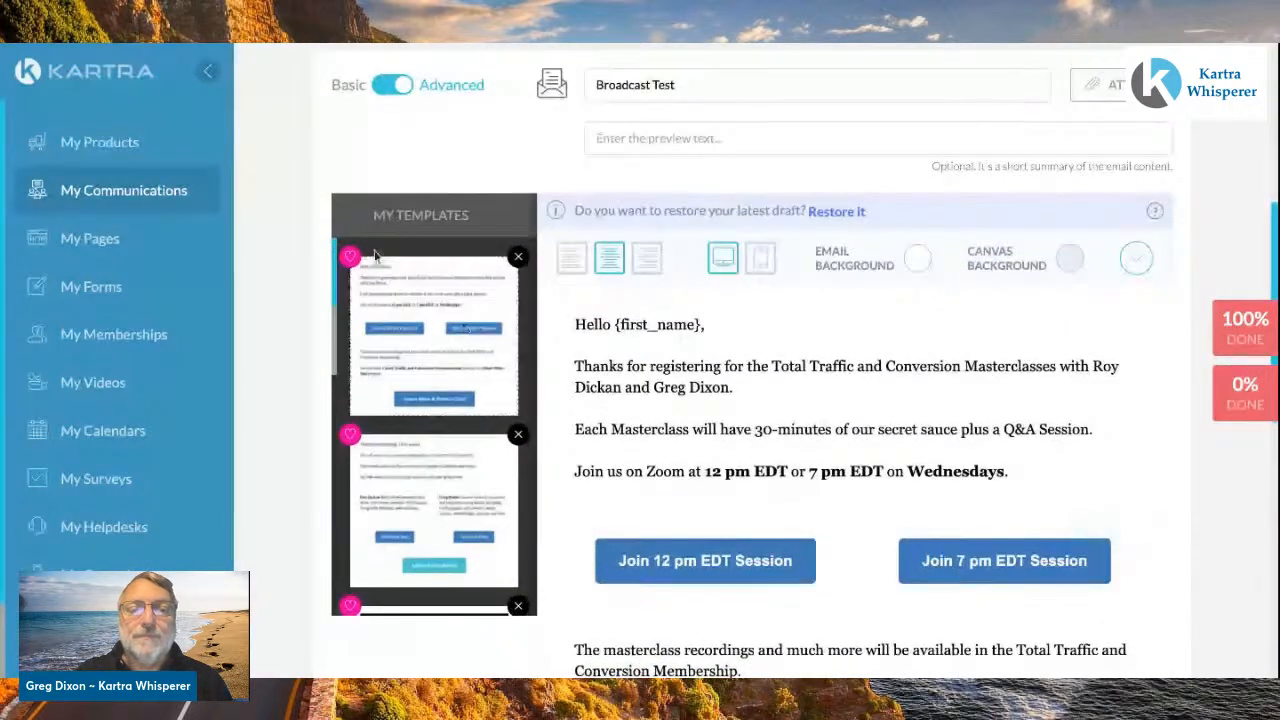
left_click(380, 215)
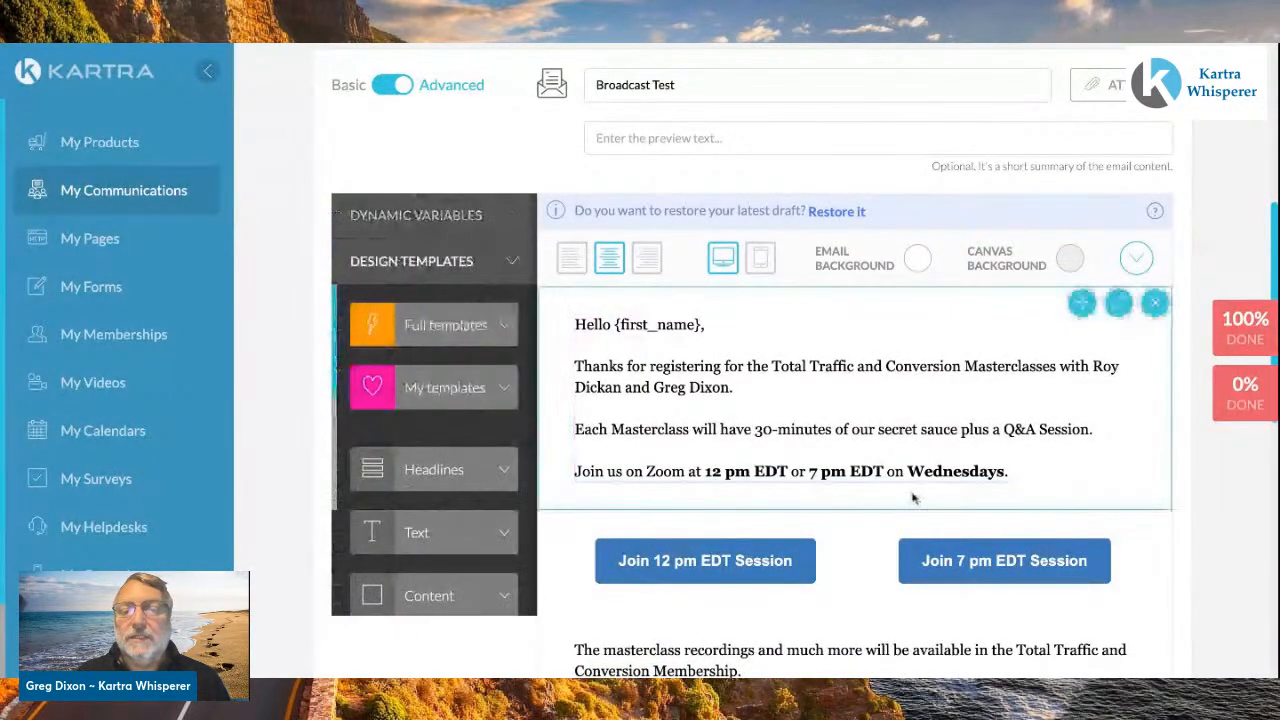
scroll(912, 498, "down", 1)
scroll(912, 498, "down", 3)
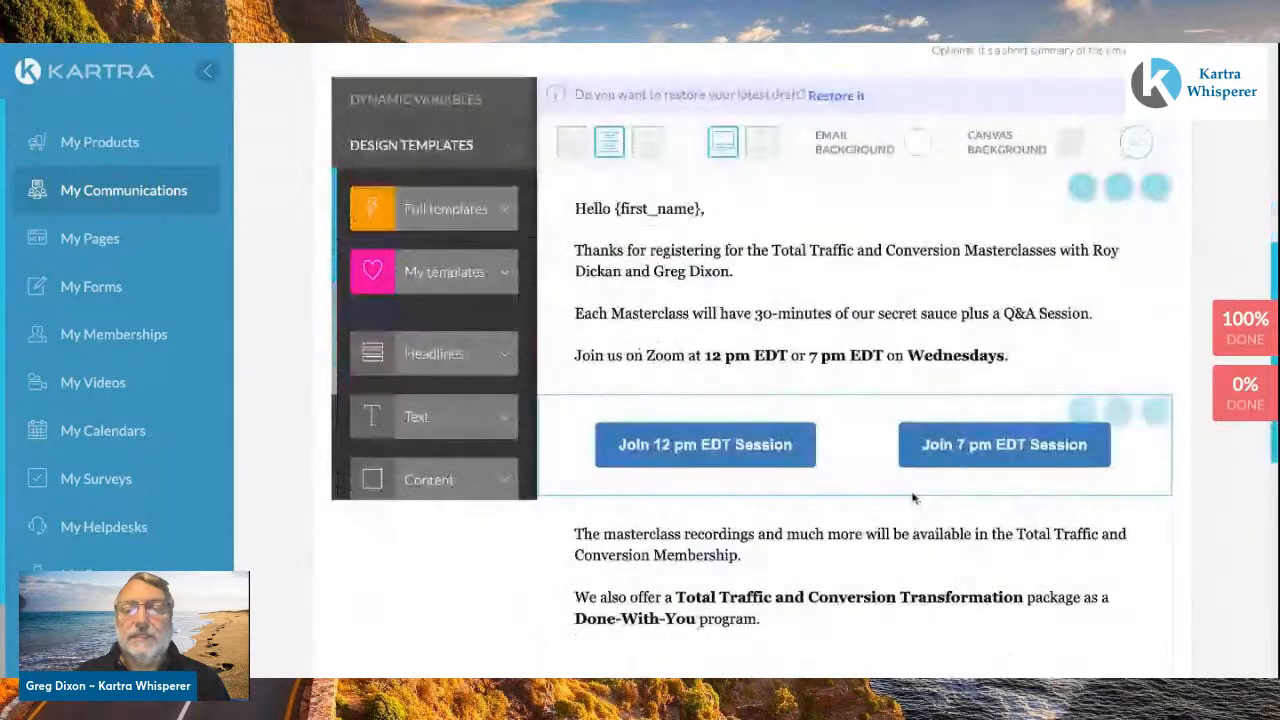
scroll(912, 498, "down", 1)
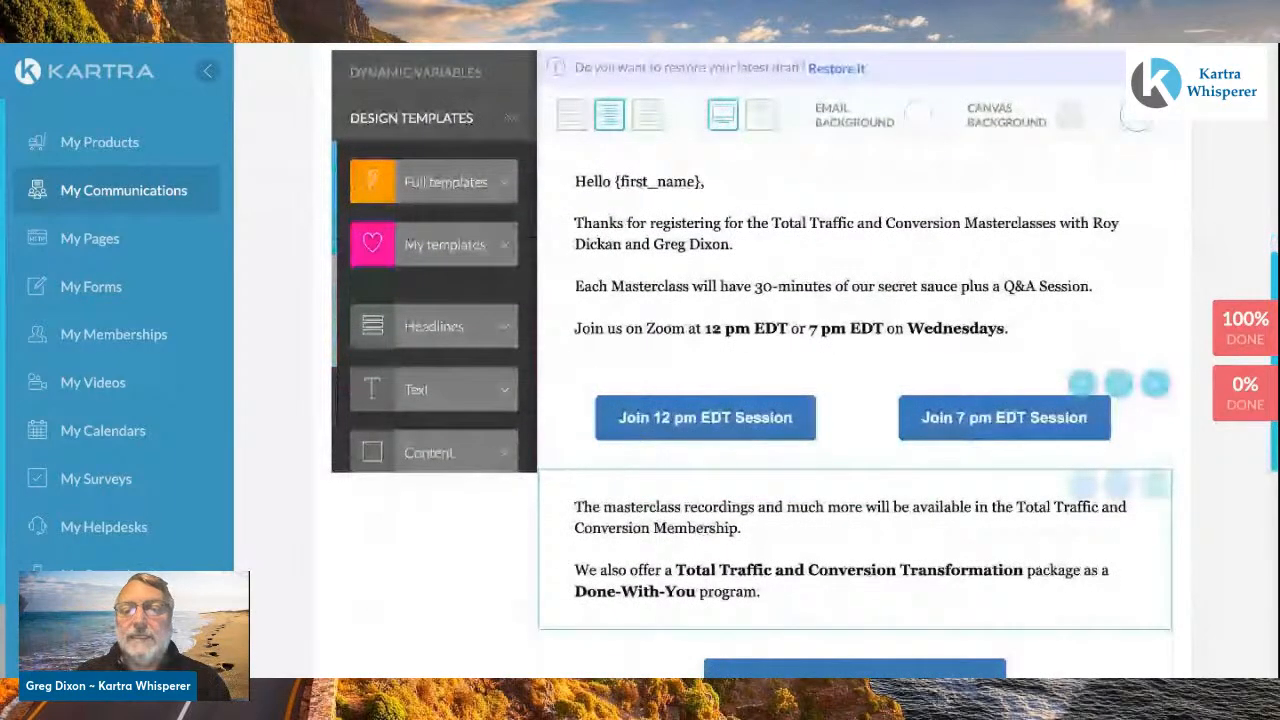
scroll(912, 498, "down", 10)
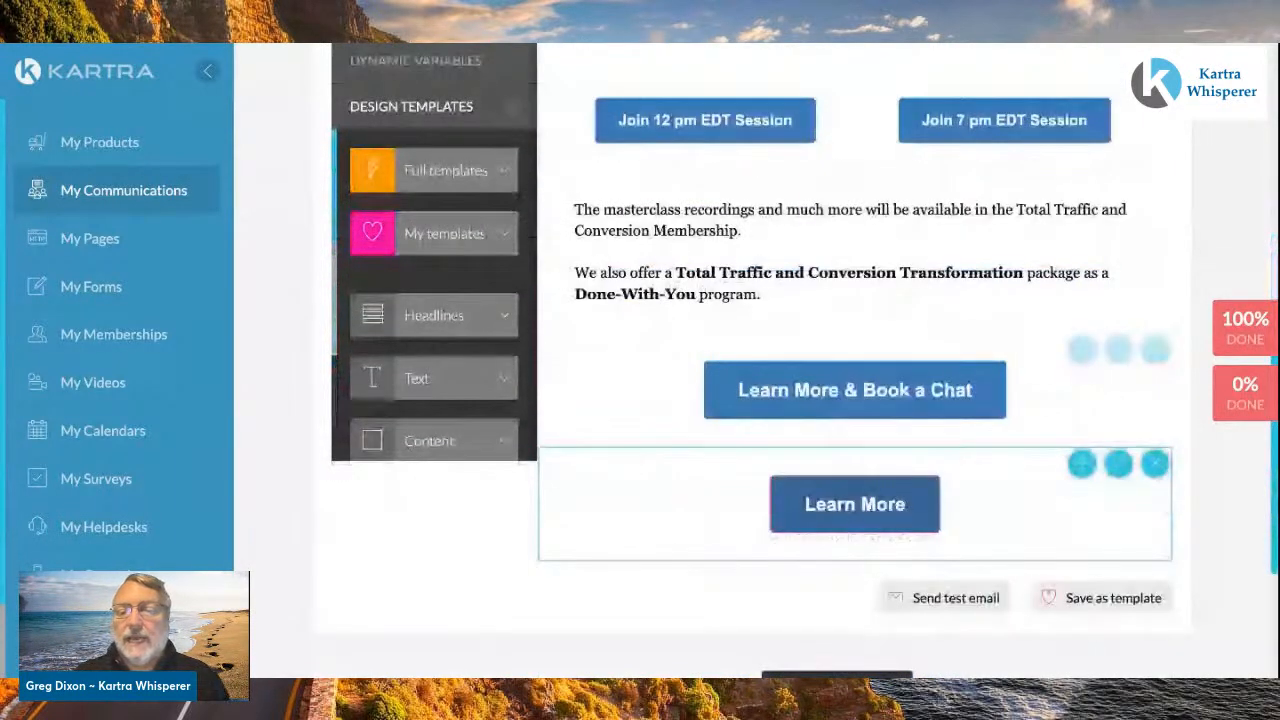
- Delete every block of the masterclass email and the Learn More button block, emptying the email canvas
scroll(912, 498, "down", 1)
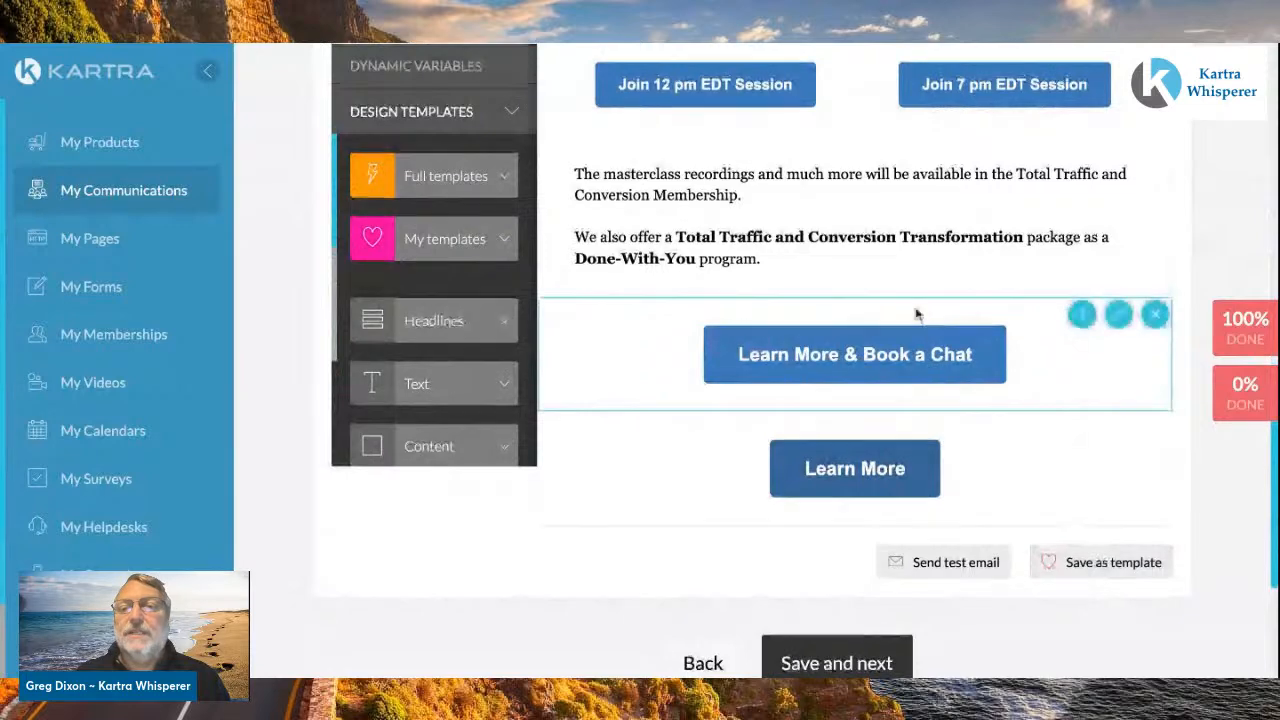
scroll(916, 315, "up", 15)
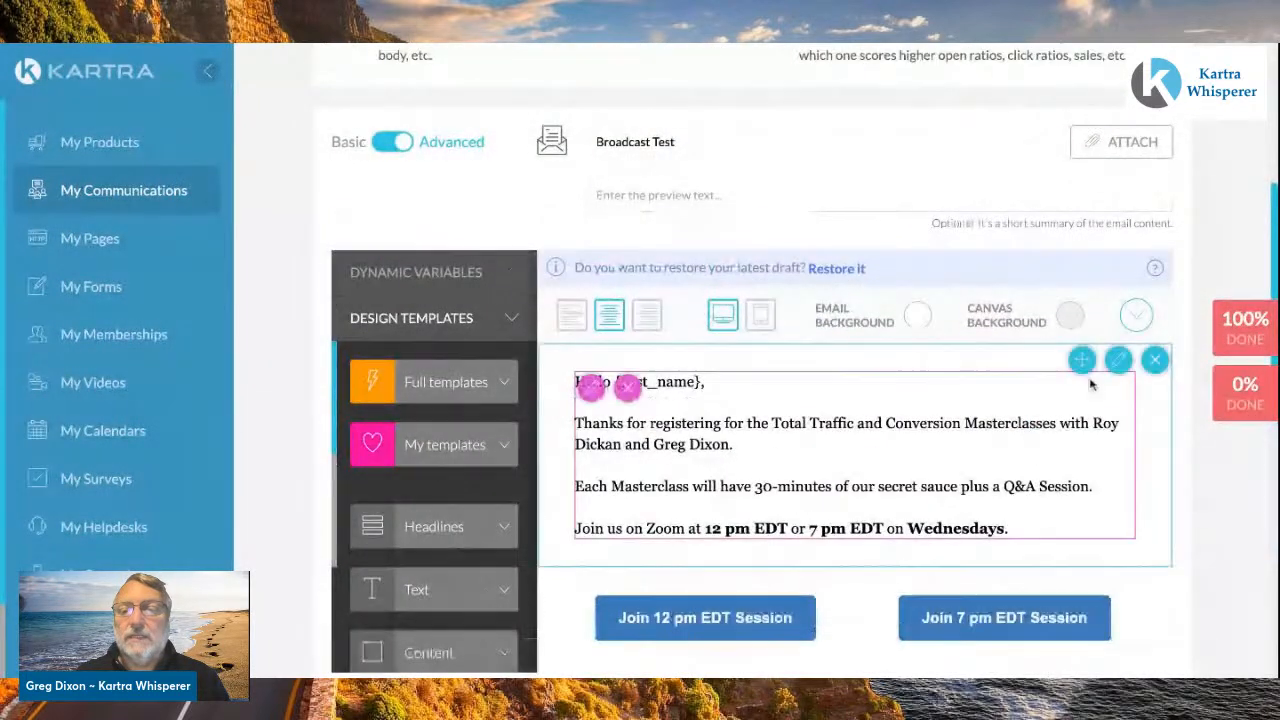
left_click(1155, 362)
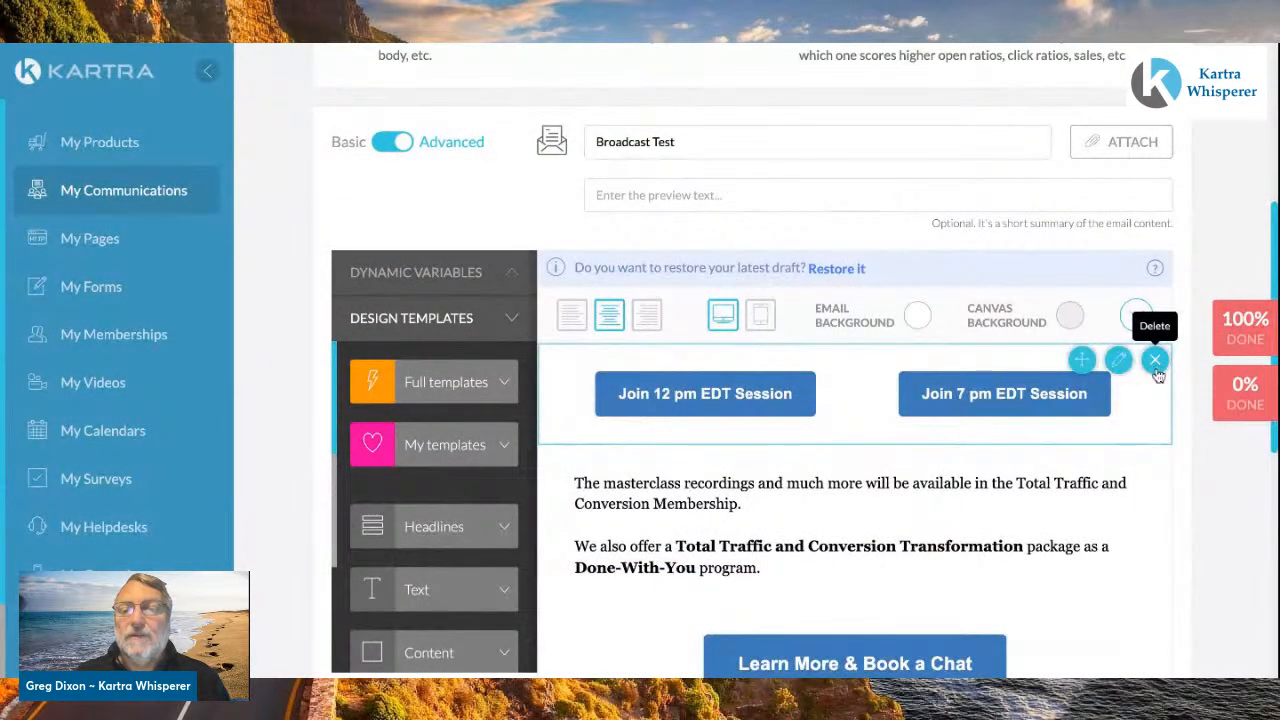
left_click(1155, 362)
left_click(1155, 362)
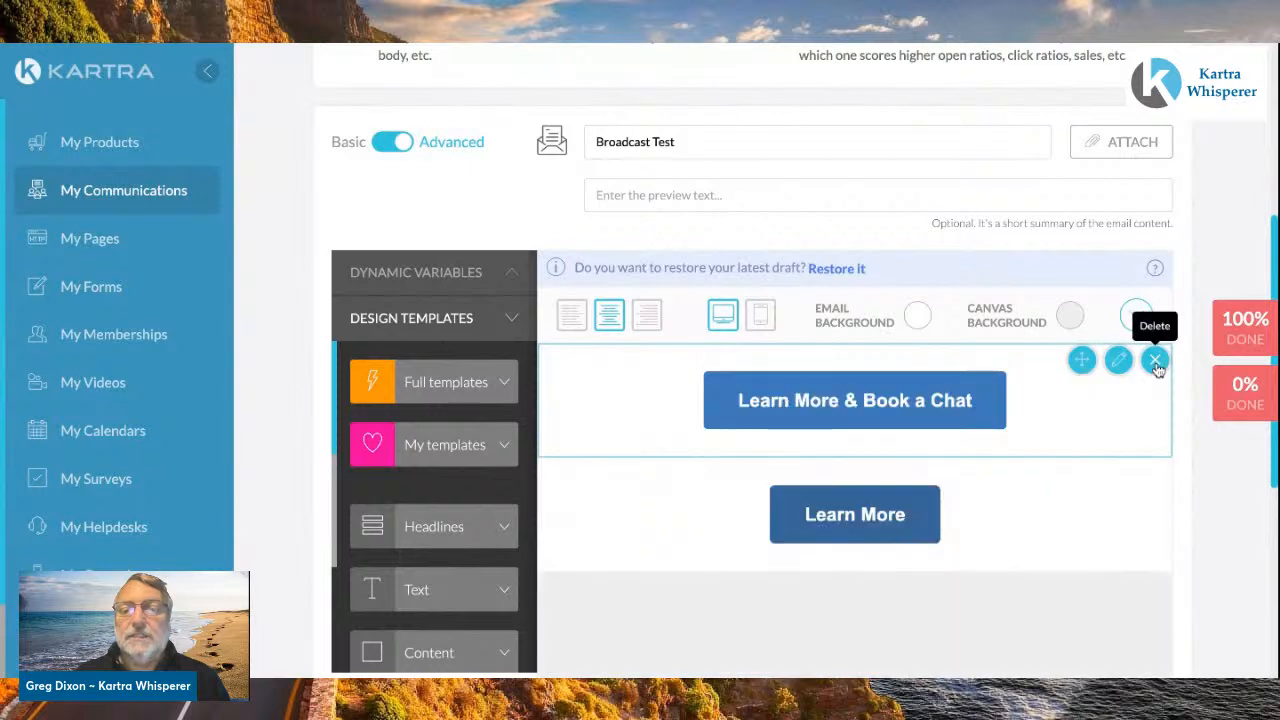
left_click(1155, 362)
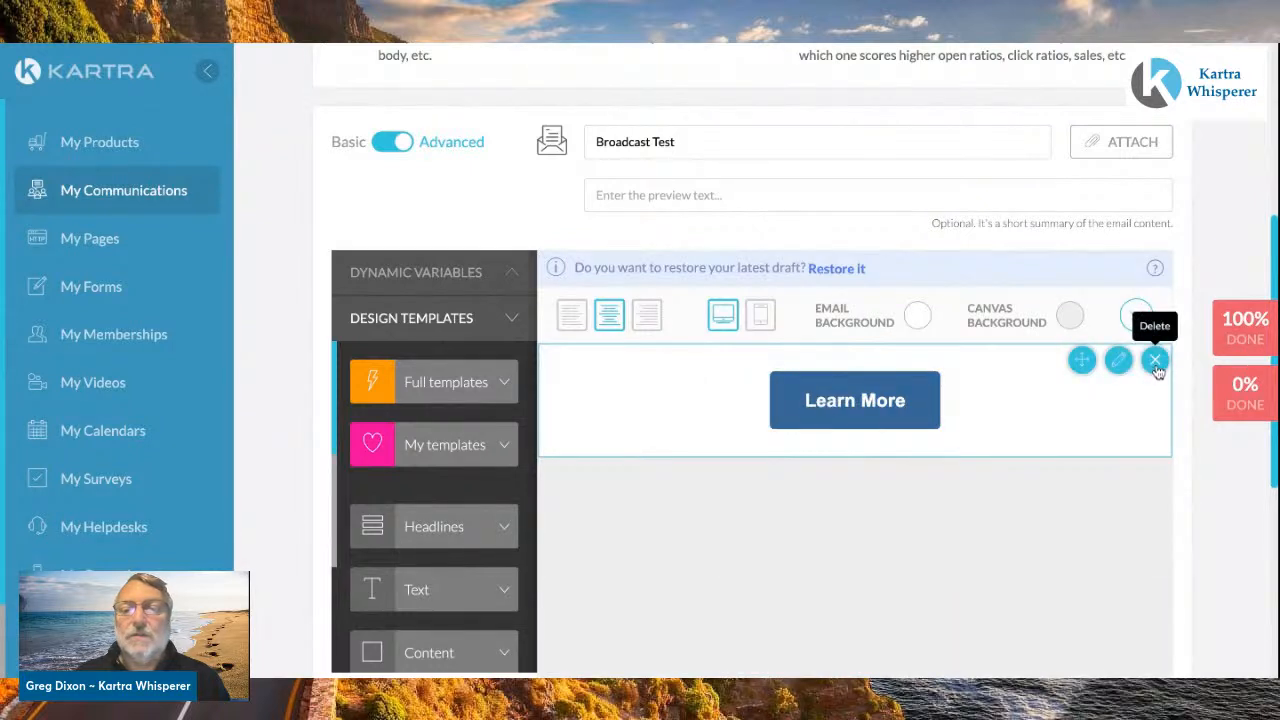
left_click(1155, 362)
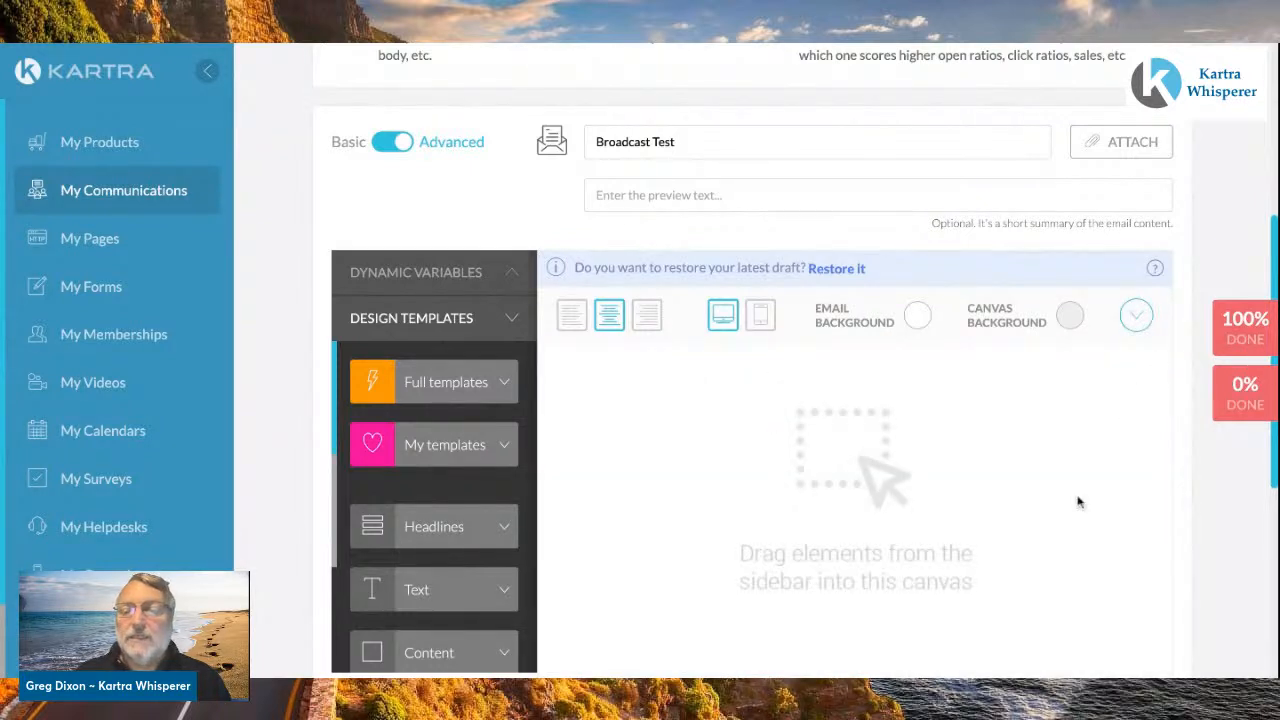
- Insert the second saved template, the "Thanks for Registering" email, into the empty canvas
scroll(1078, 502, "down", 2)
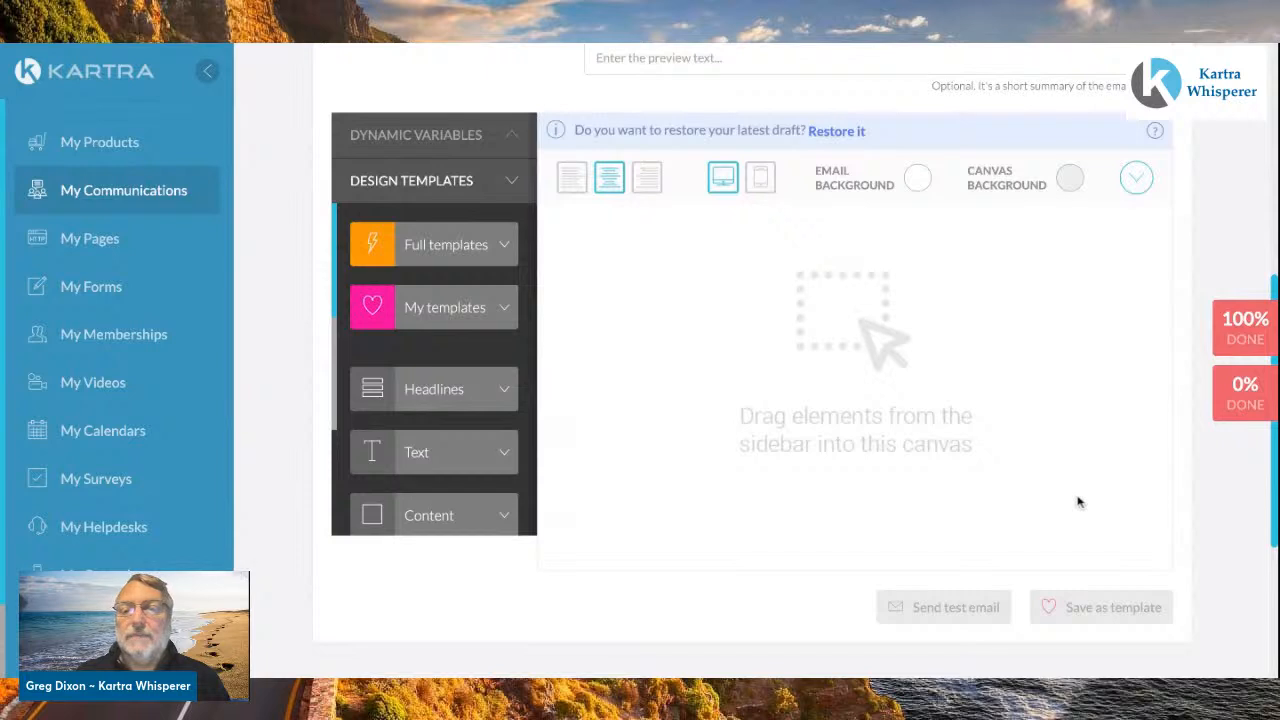
scroll(1078, 502, "down", 2)
scroll(1078, 502, "up", 2)
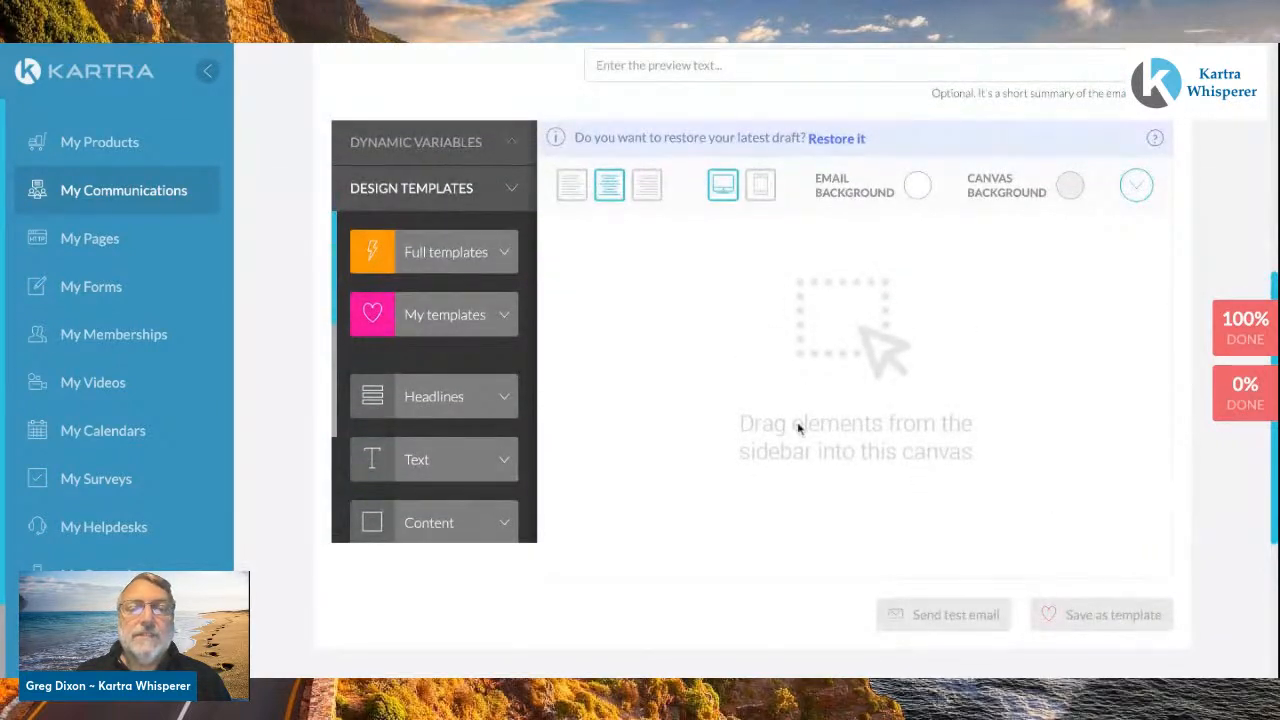
left_click(514, 322)
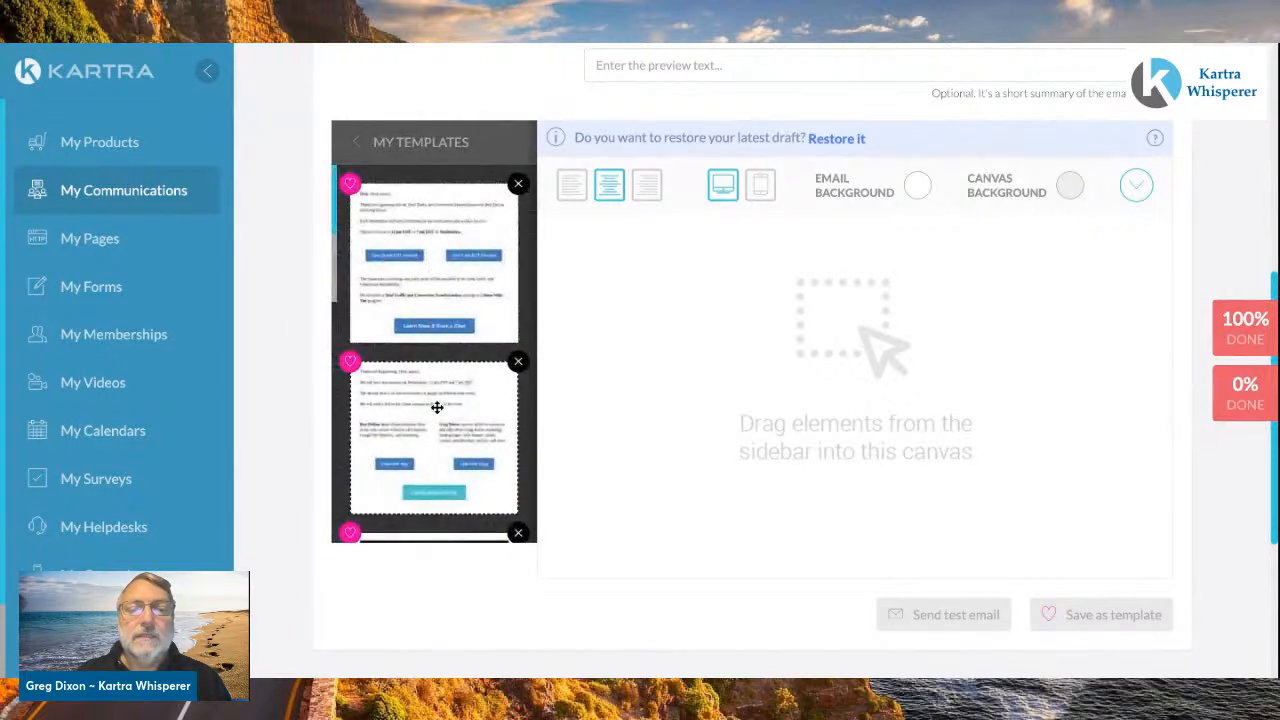
left_click_drag(437, 407, 798, 262)
- Review the inserted "Thanks for Registering" email from its greeting down to the Learn About Kartra button
scroll(826, 443, "down", 3)
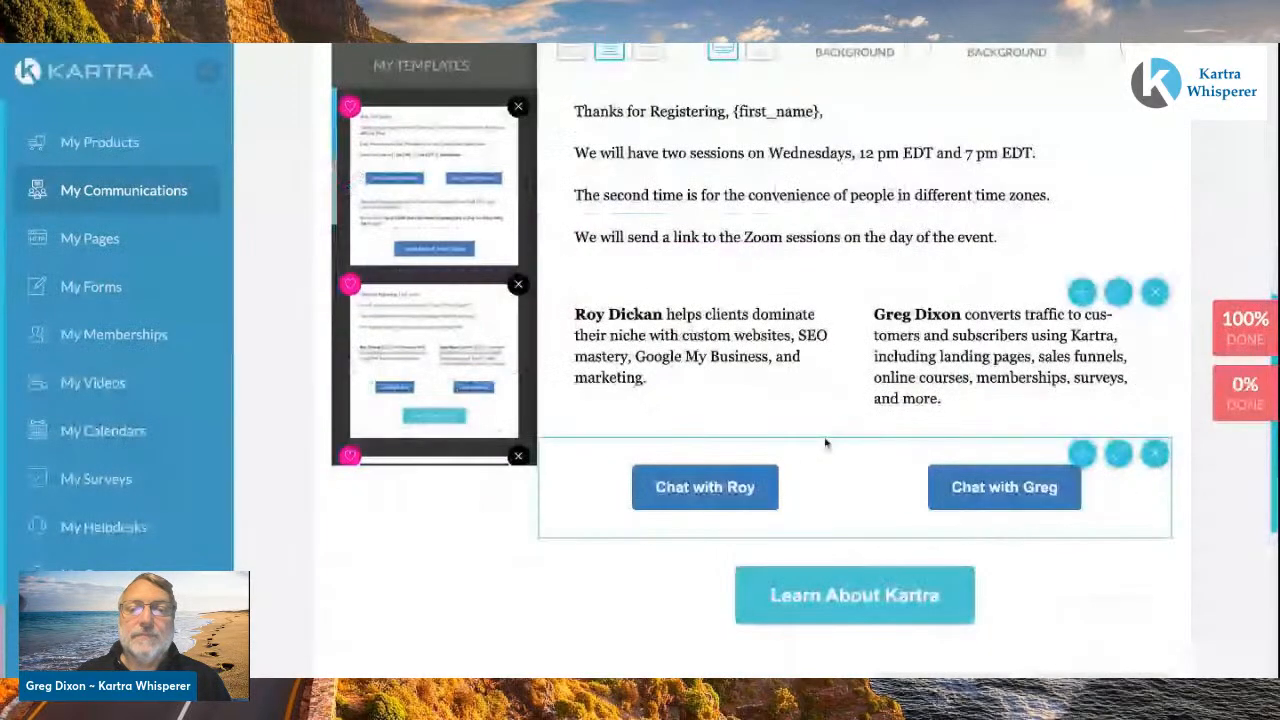
scroll(826, 443, "up", 3)
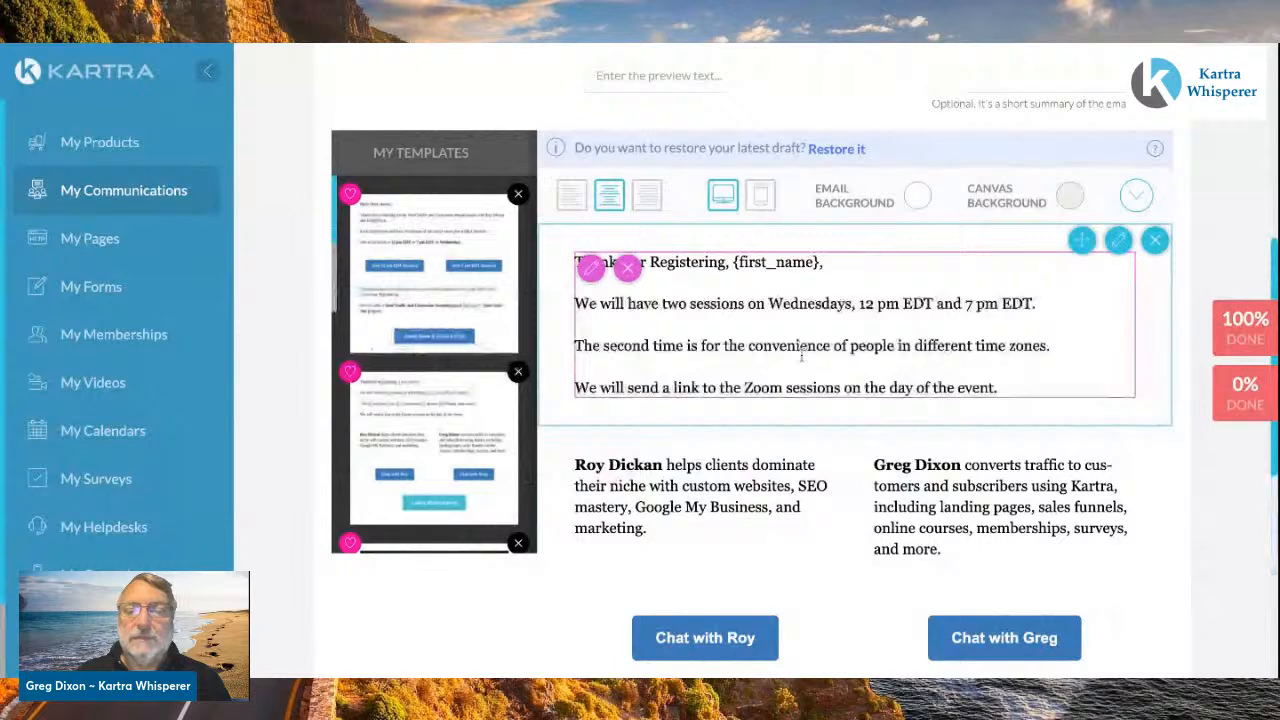
scroll(801, 357, "down", 4)
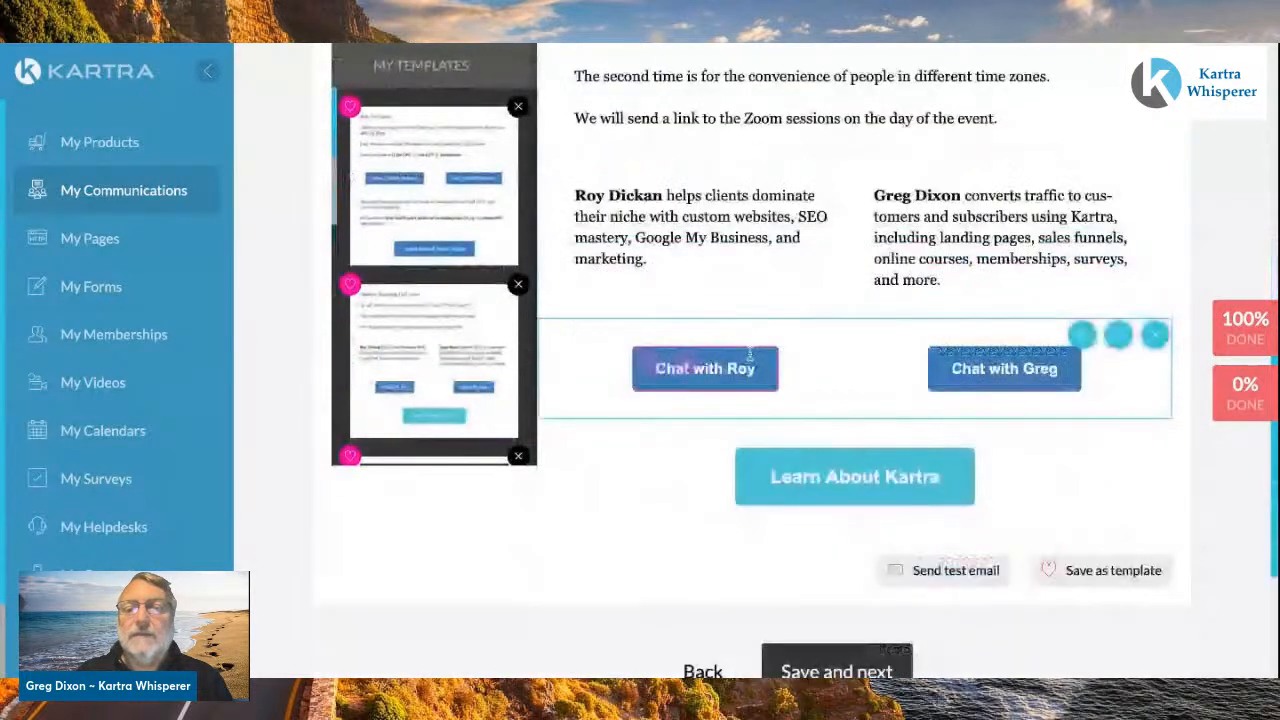
scroll(749, 352, "down", 3)
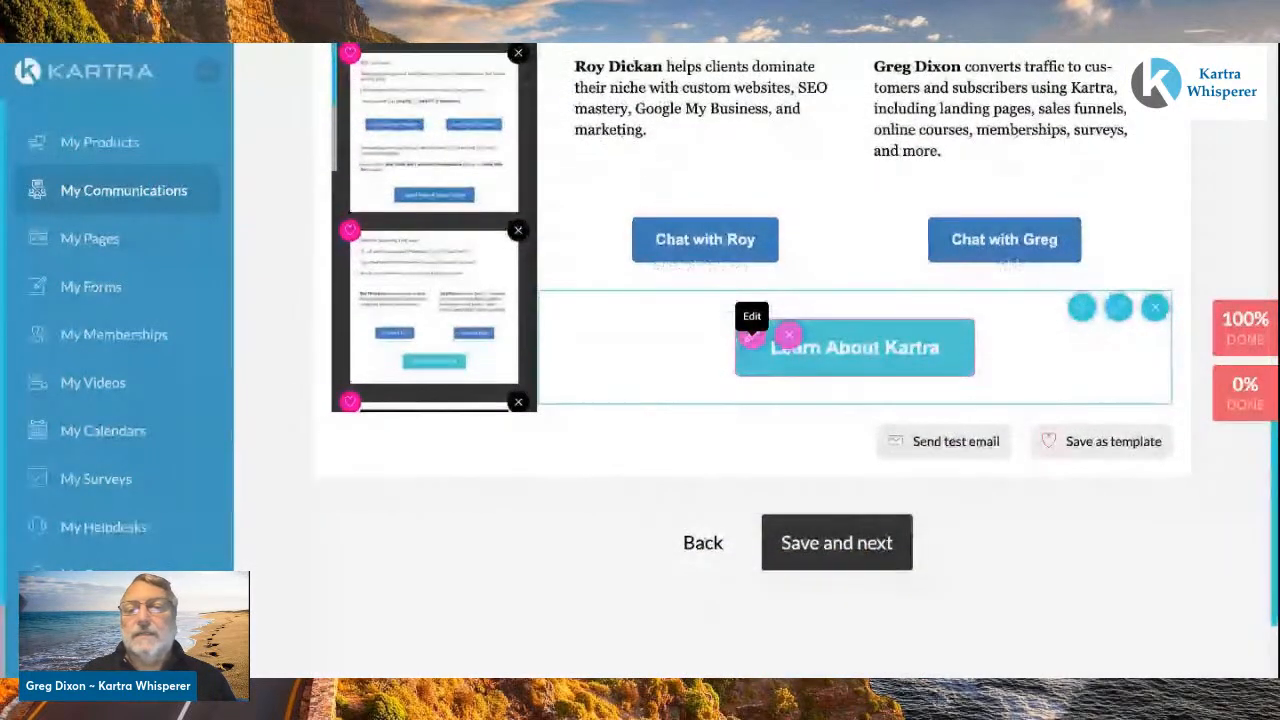
scroll(751, 338, "down", 2)
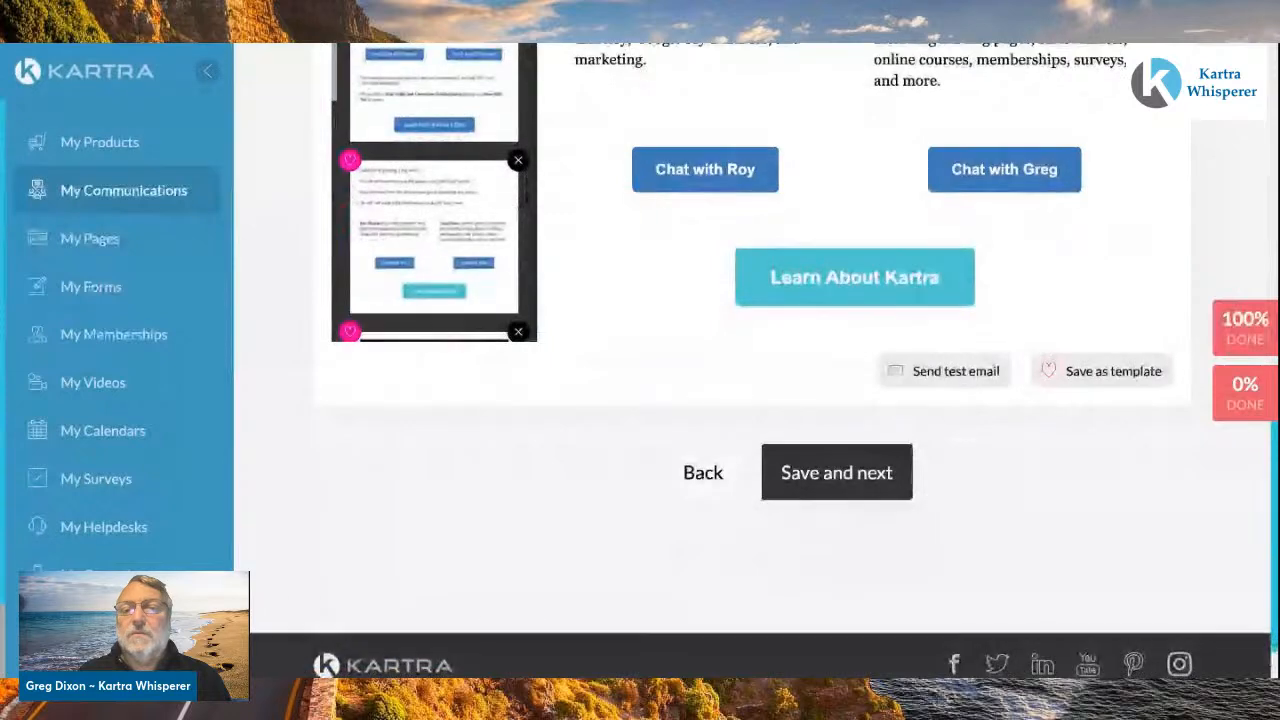
scroll(665, 378, "up", 5)
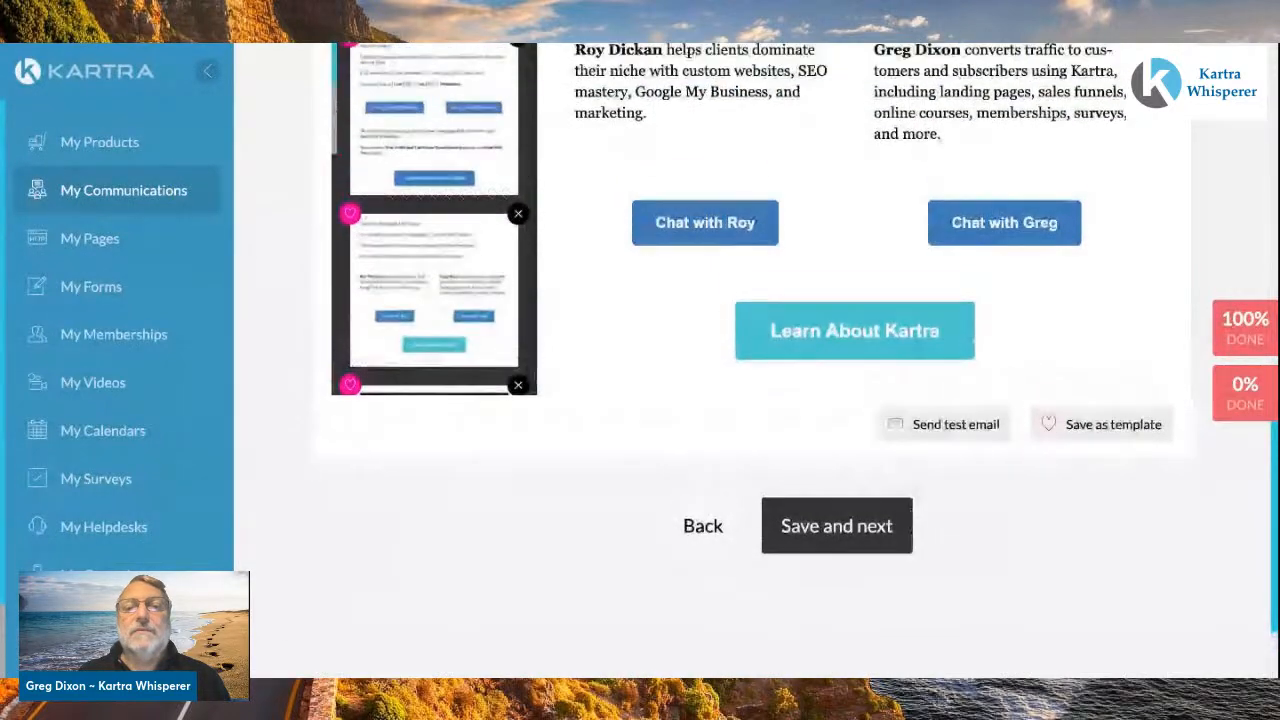
scroll(665, 356, "up", 1)
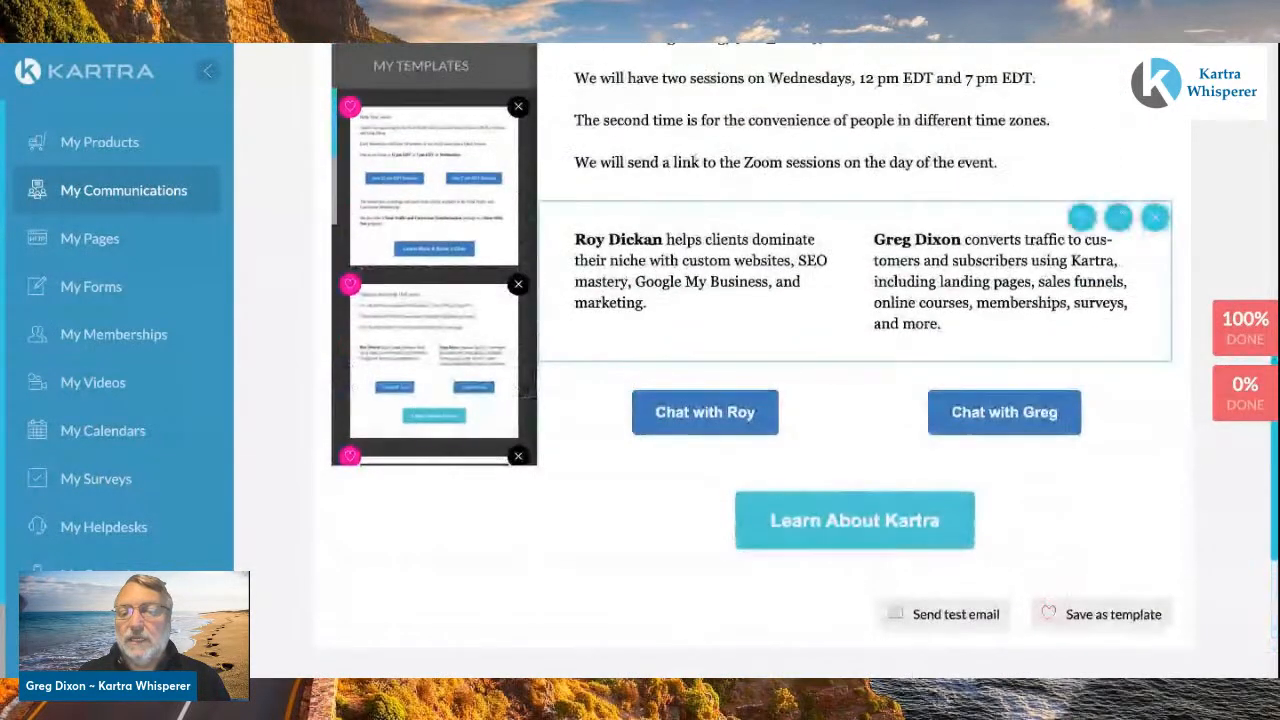
scroll(665, 356, "down", 1)
scroll(690, 378, "down", 1)
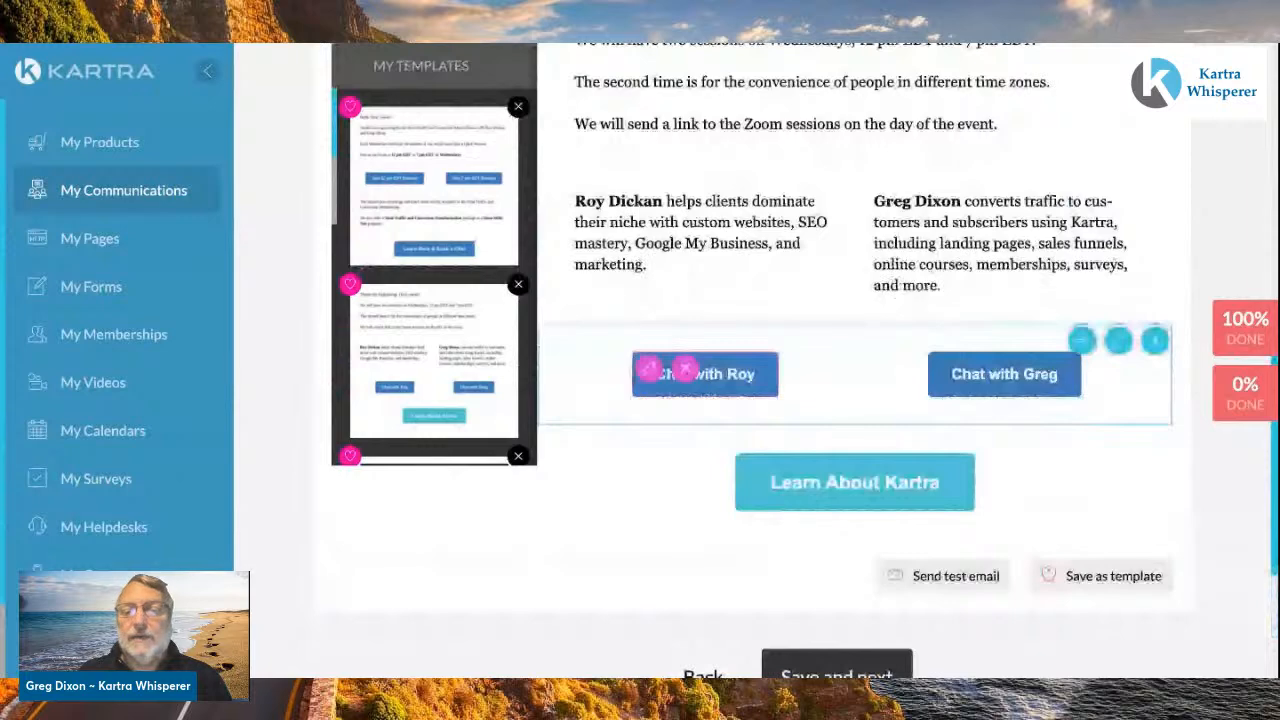
- Send a test of the email to the suggested email address and close the test dialog
left_click(950, 578)
left_click(616, 238)
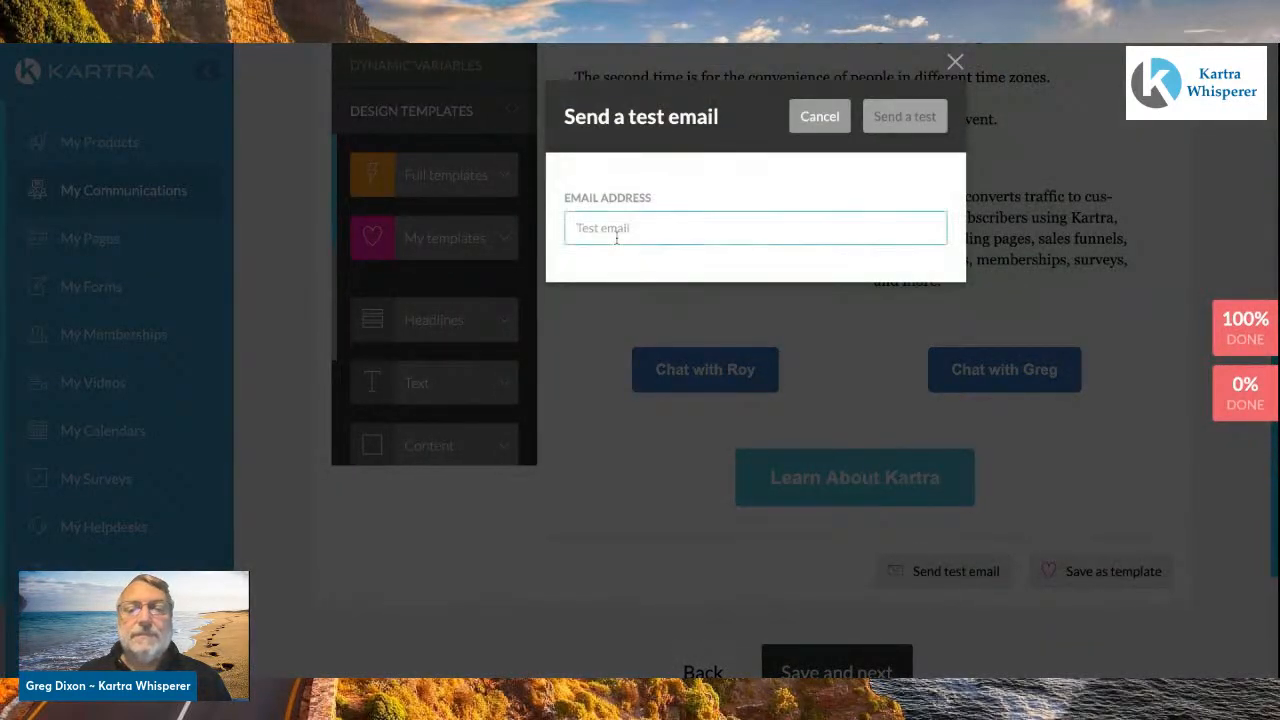
left_click(631, 264)
left_click(906, 126)
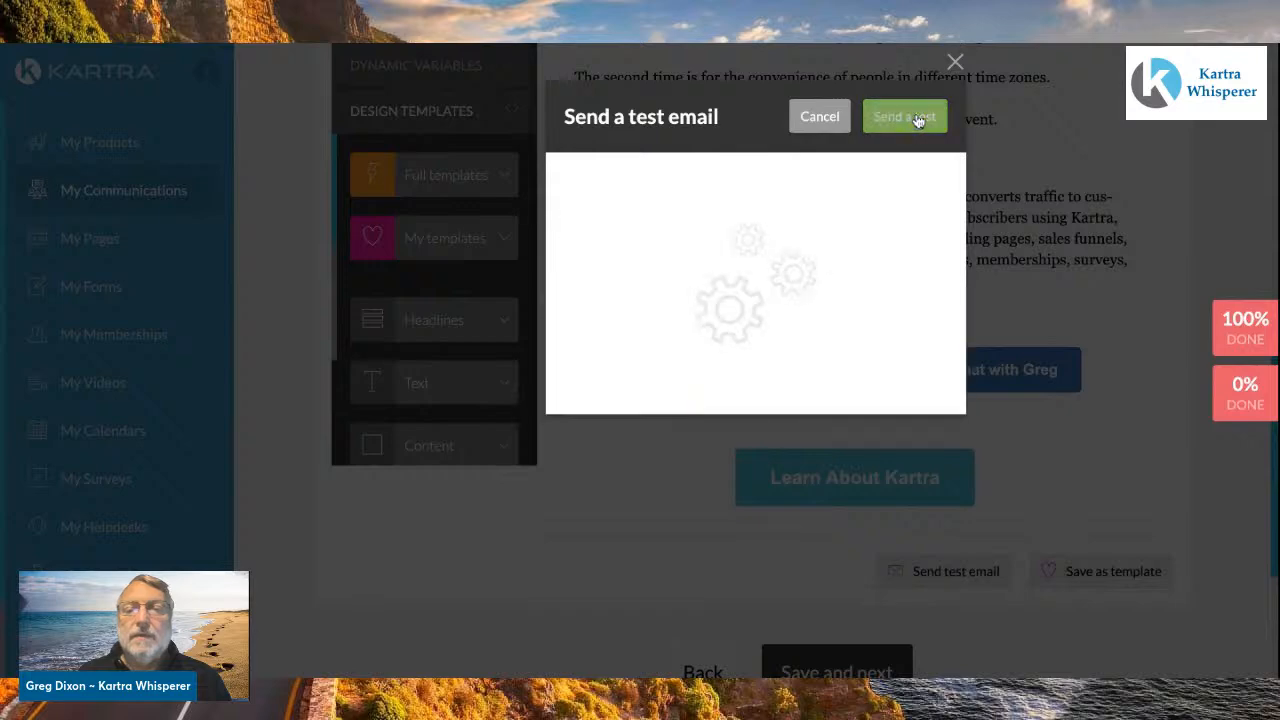
left_click(956, 62)
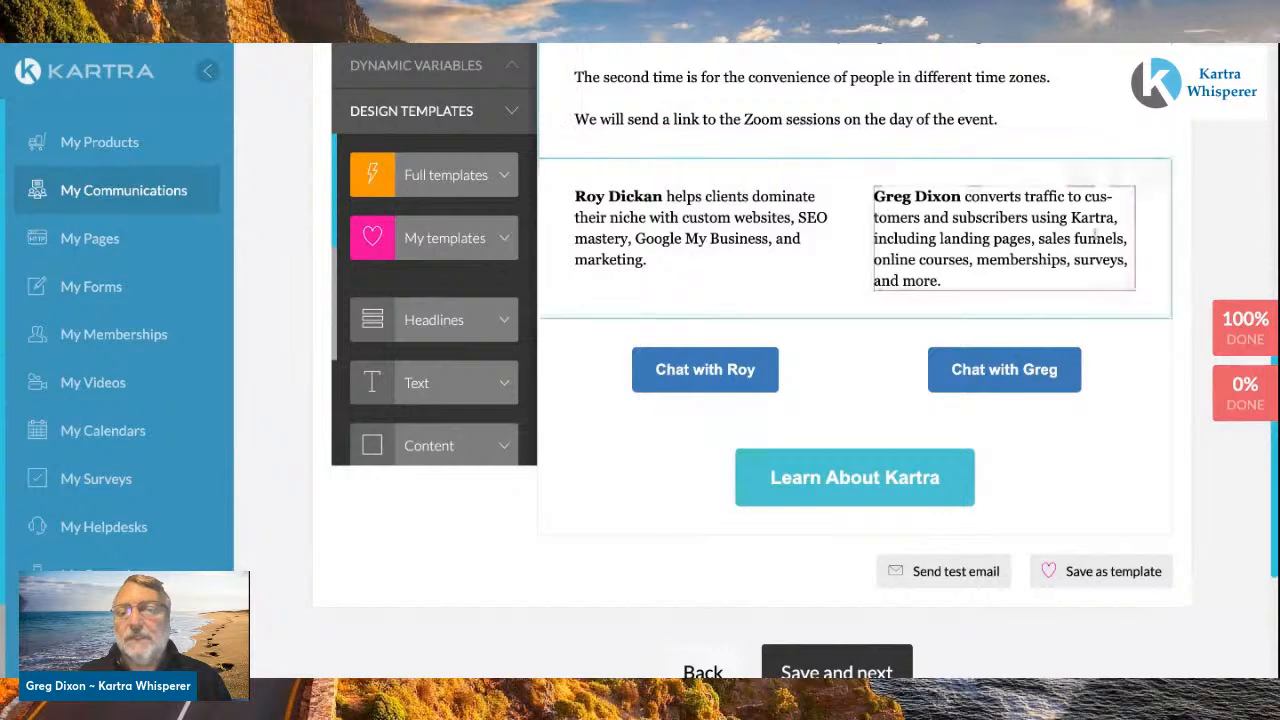
- Preview the email in mobile view and return to the desktop view
scroll(1176, 459, "down", 2)
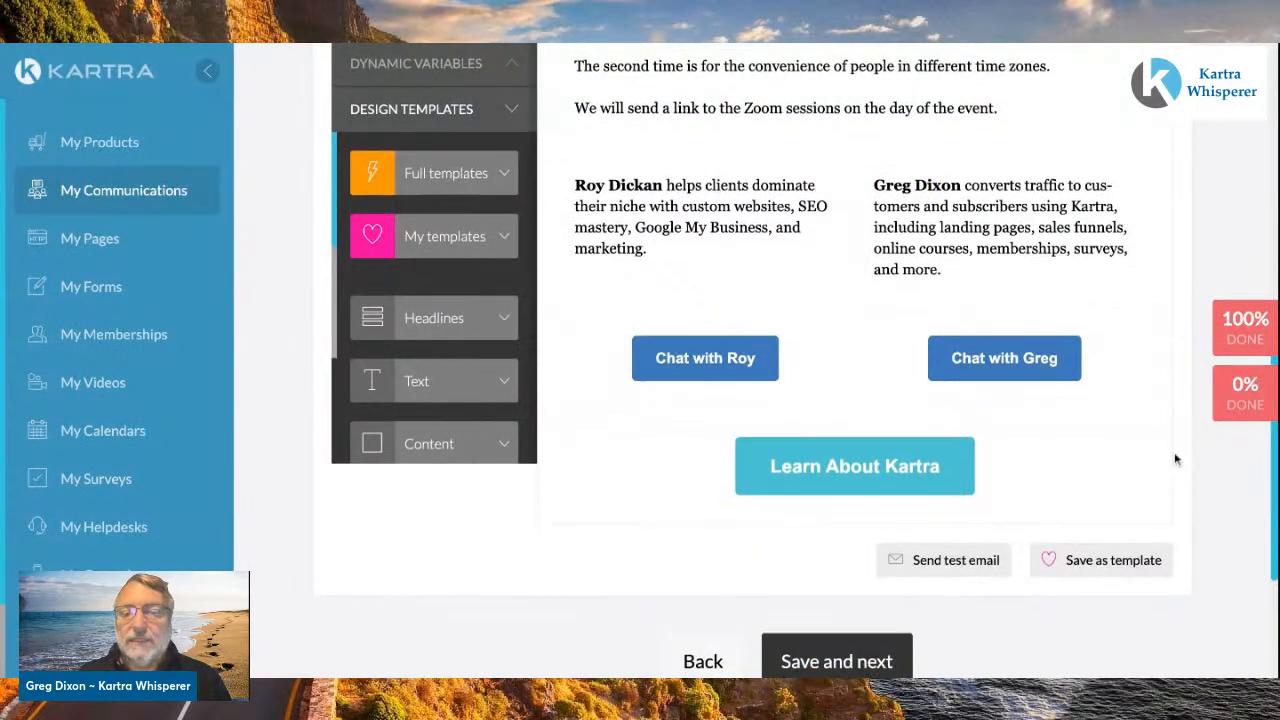
scroll(1176, 459, "up", 5)
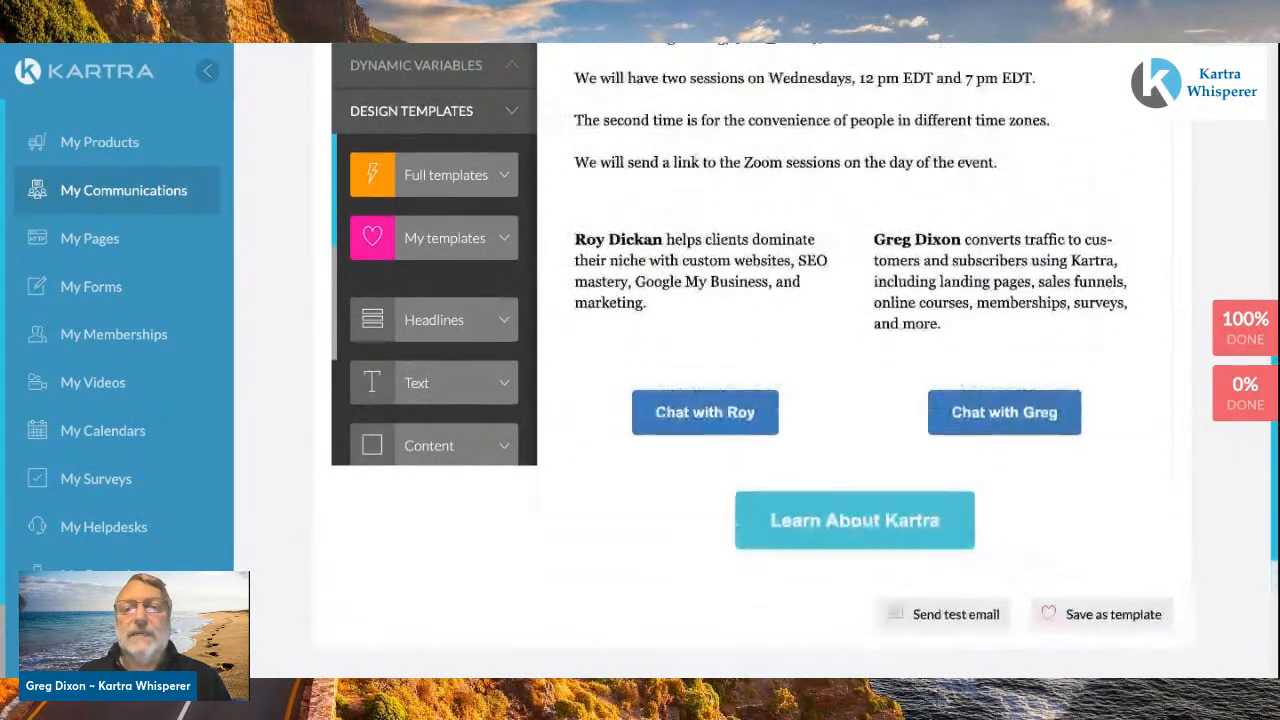
scroll(852, 400, "down", 1)
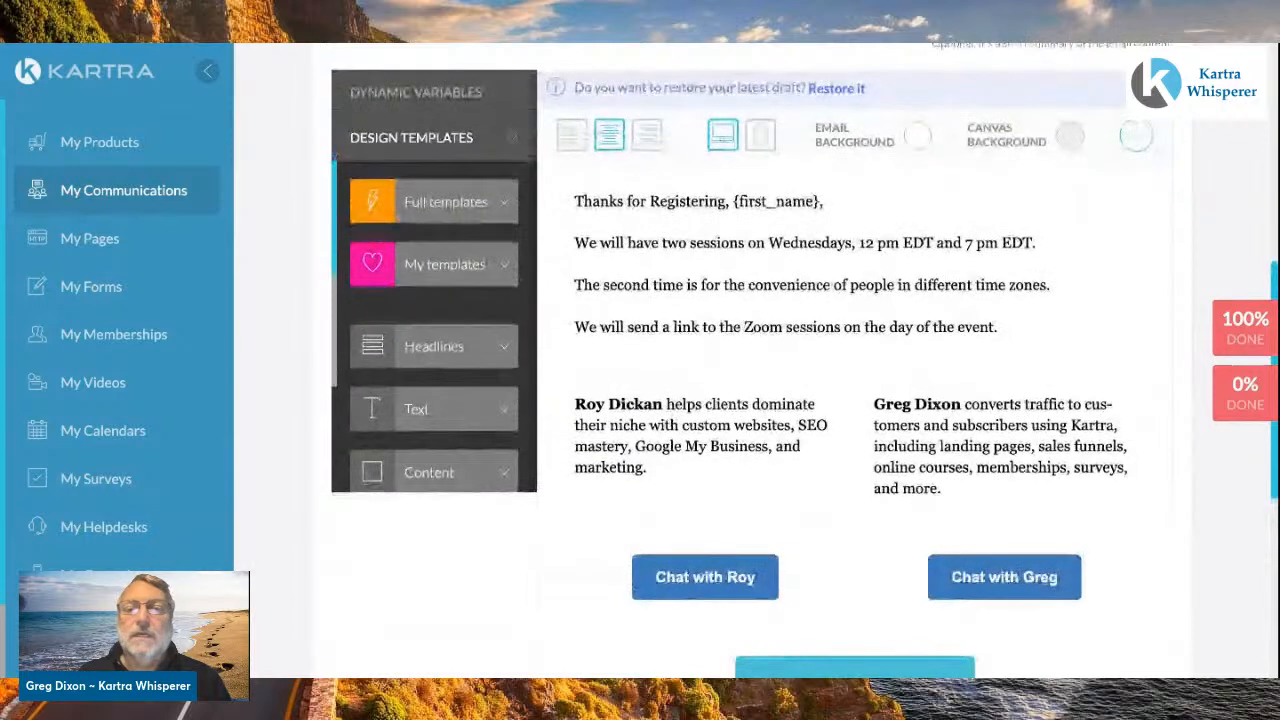
left_click(762, 138)
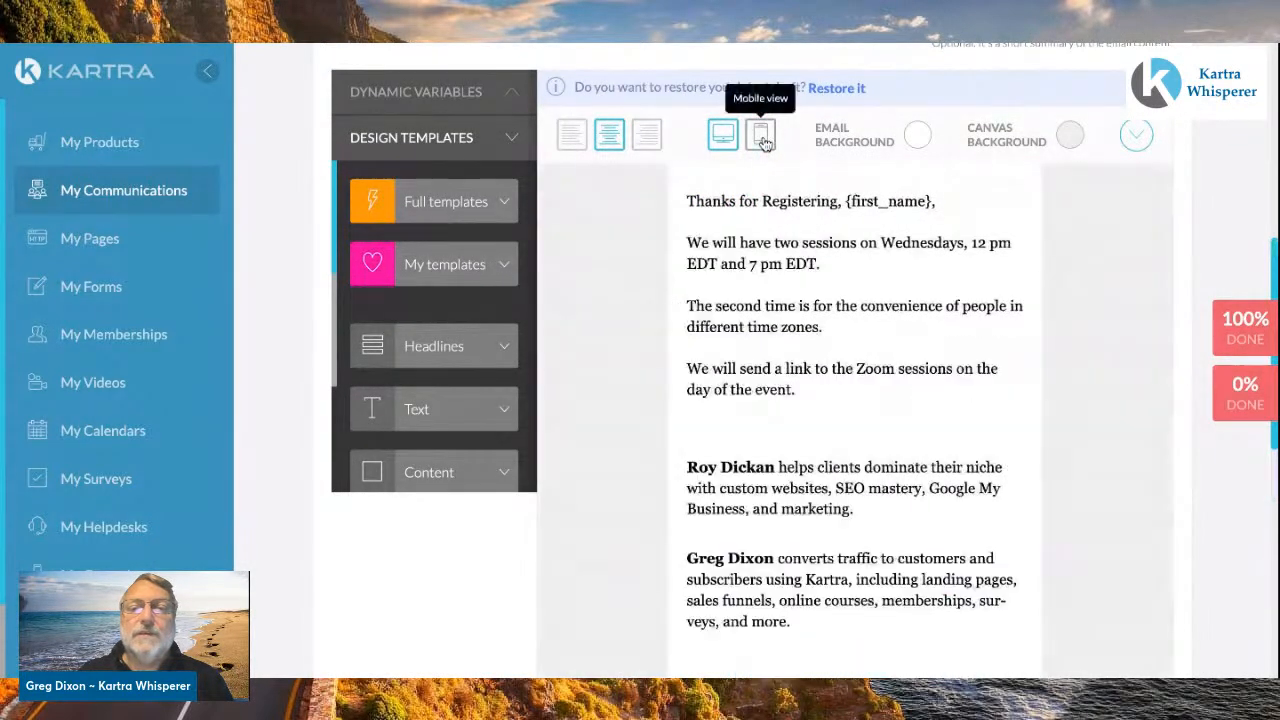
left_click(726, 139)
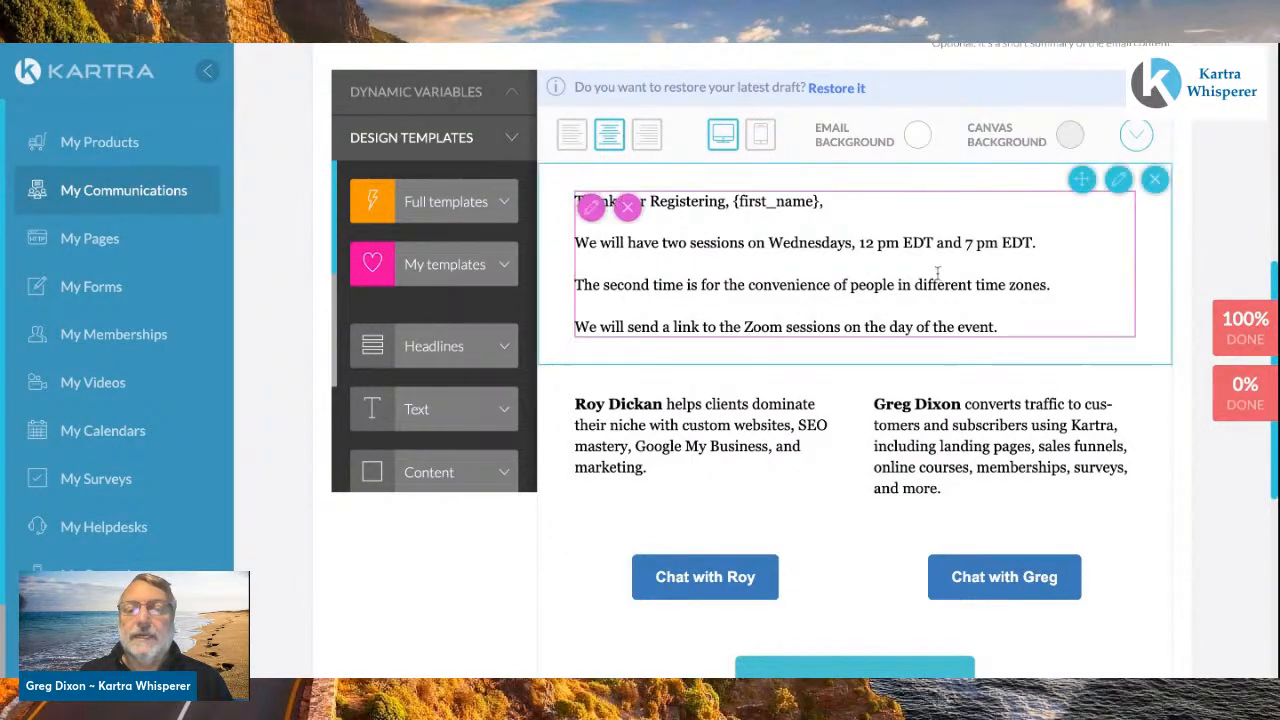
- Check the email down to its end, save the message and proceed to the broadcast's Automations stage
scroll(600, 200, "down", 3)
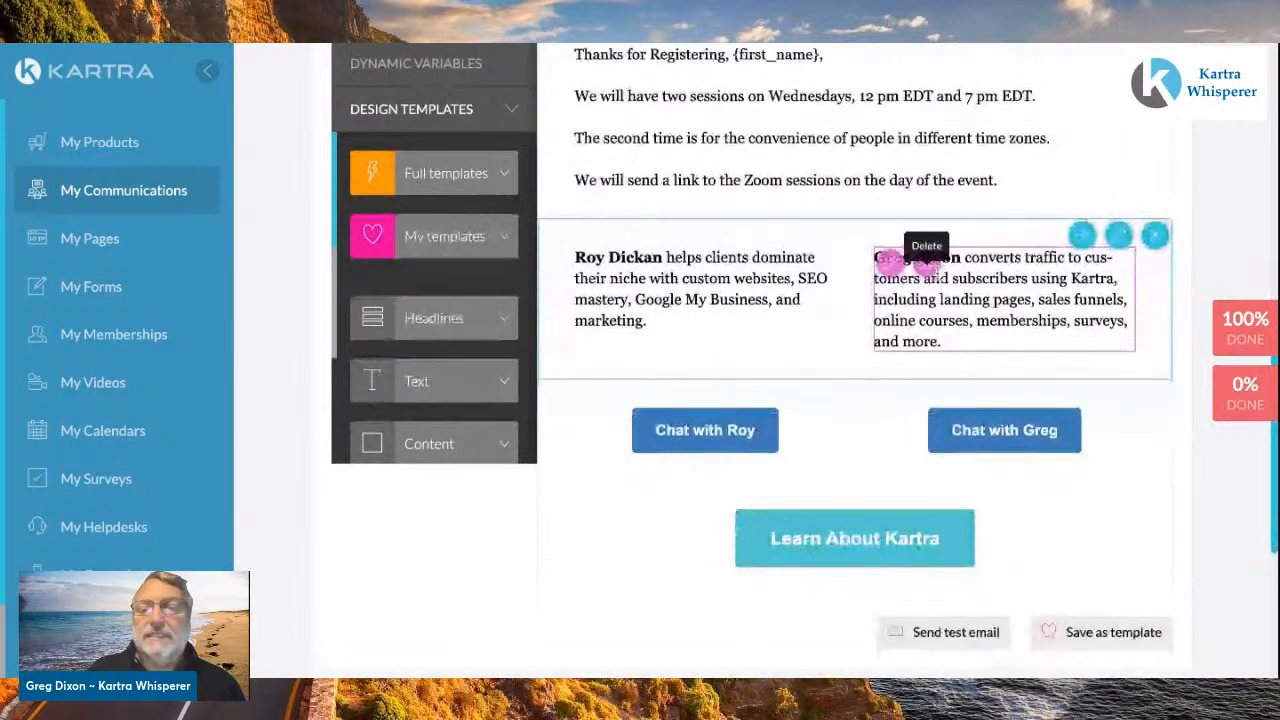
scroll(922, 262, "down", 1)
scroll(925, 252, "down", 2)
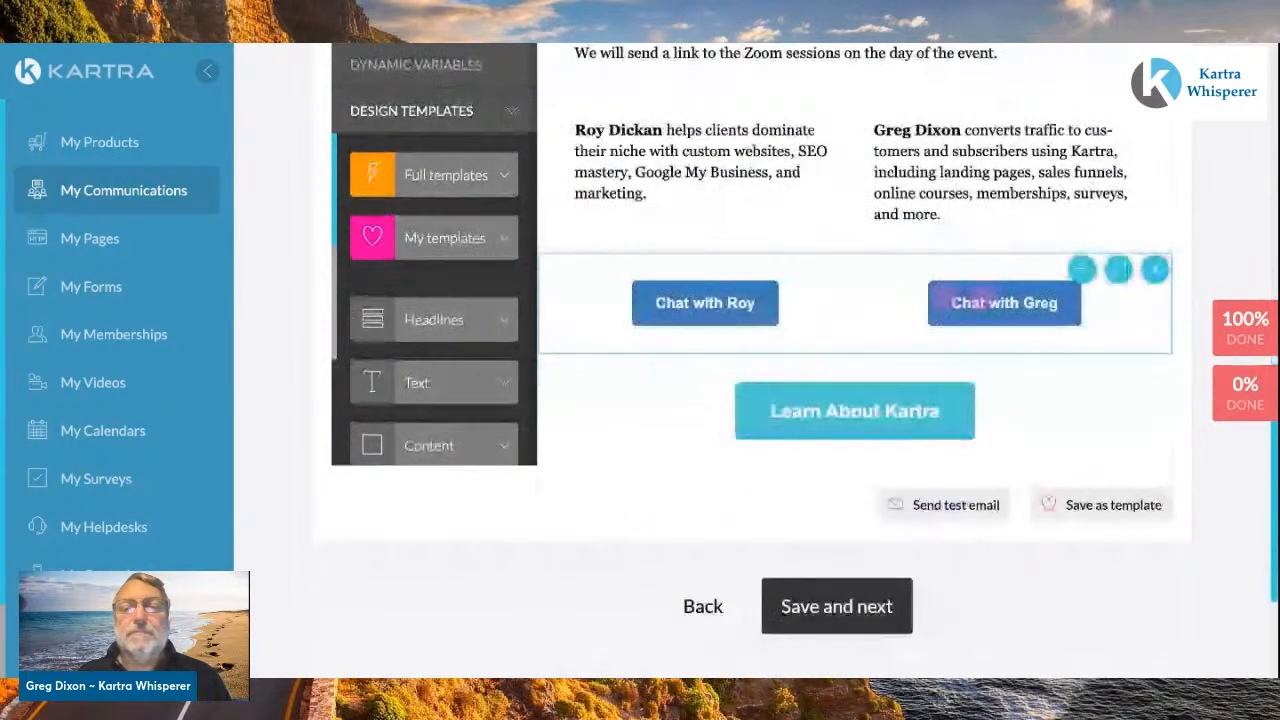
scroll(925, 252, "up", 4)
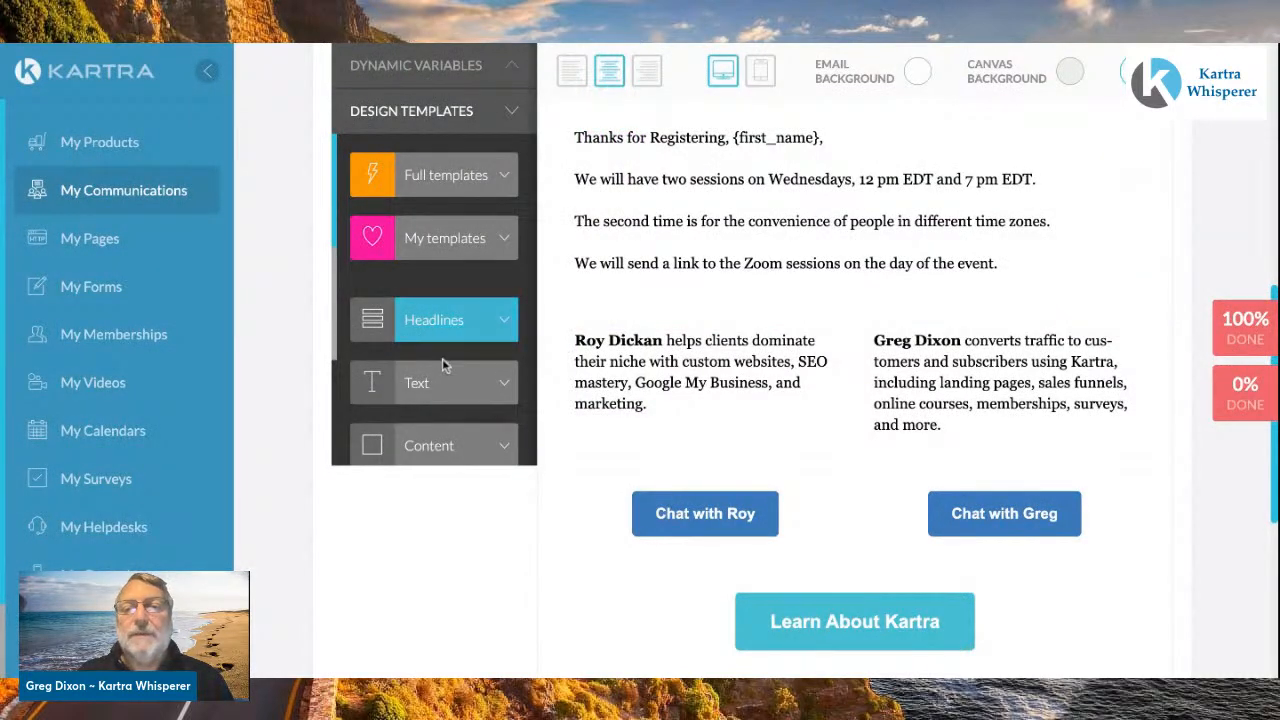
scroll(660, 451, "down", 3)
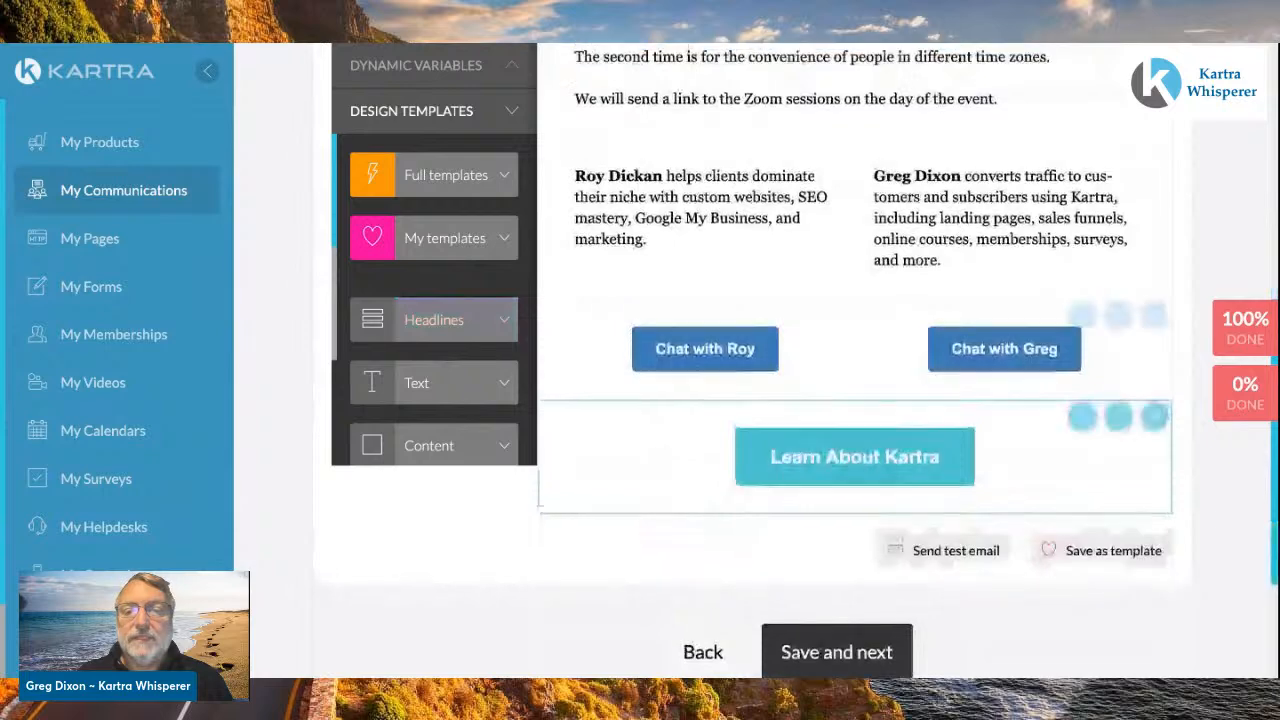
scroll(855, 432, "down", 3)
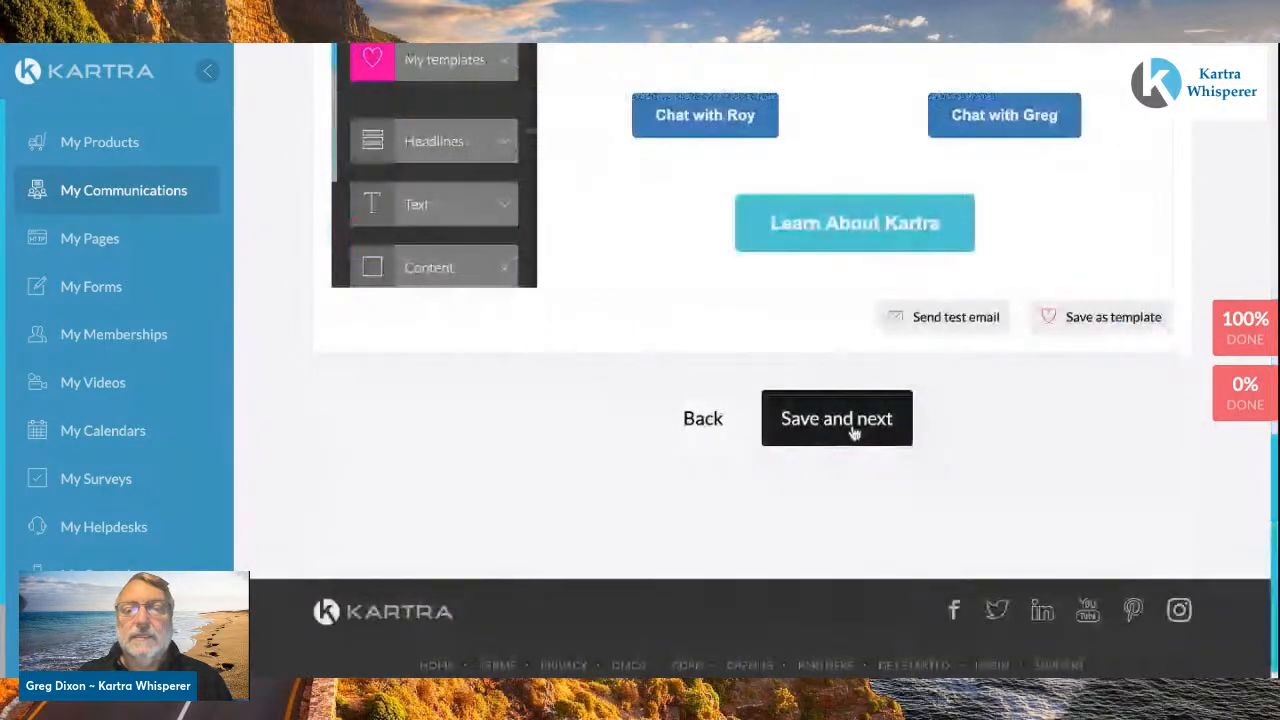
left_click(855, 432)
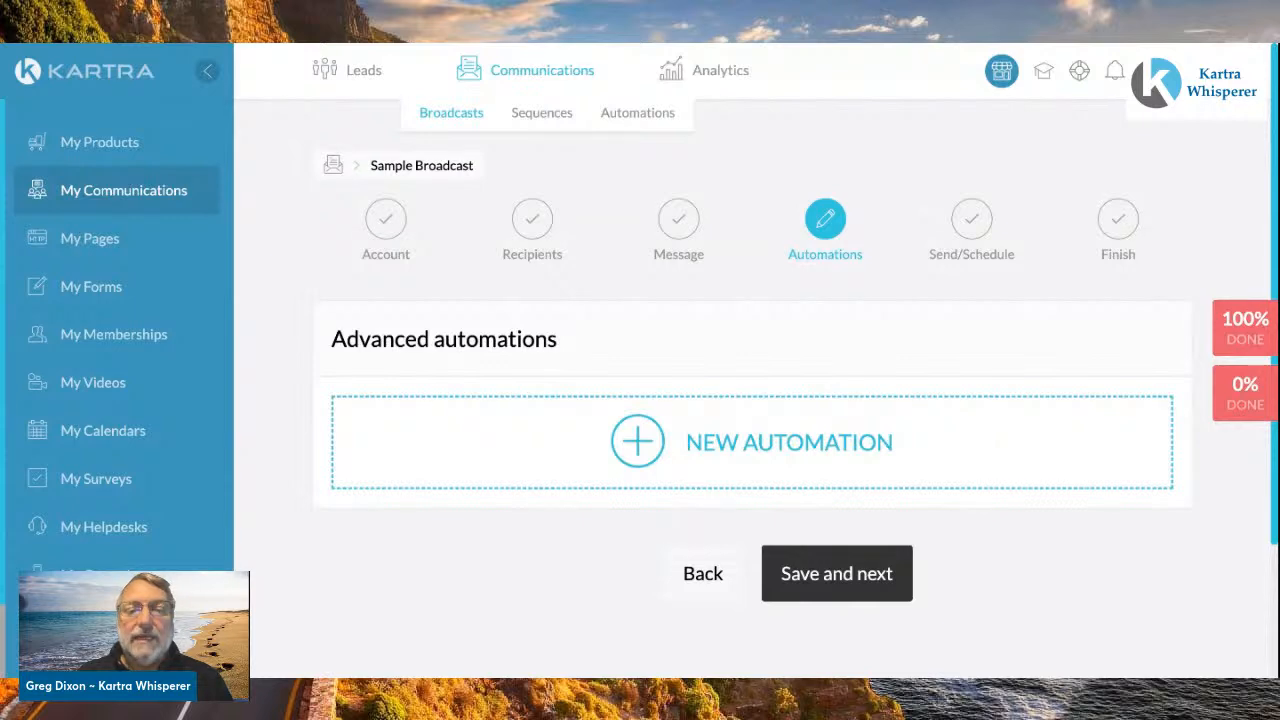
- Start a new automation and add the IF condition that a lead clicks on any link
left_click(752, 442)
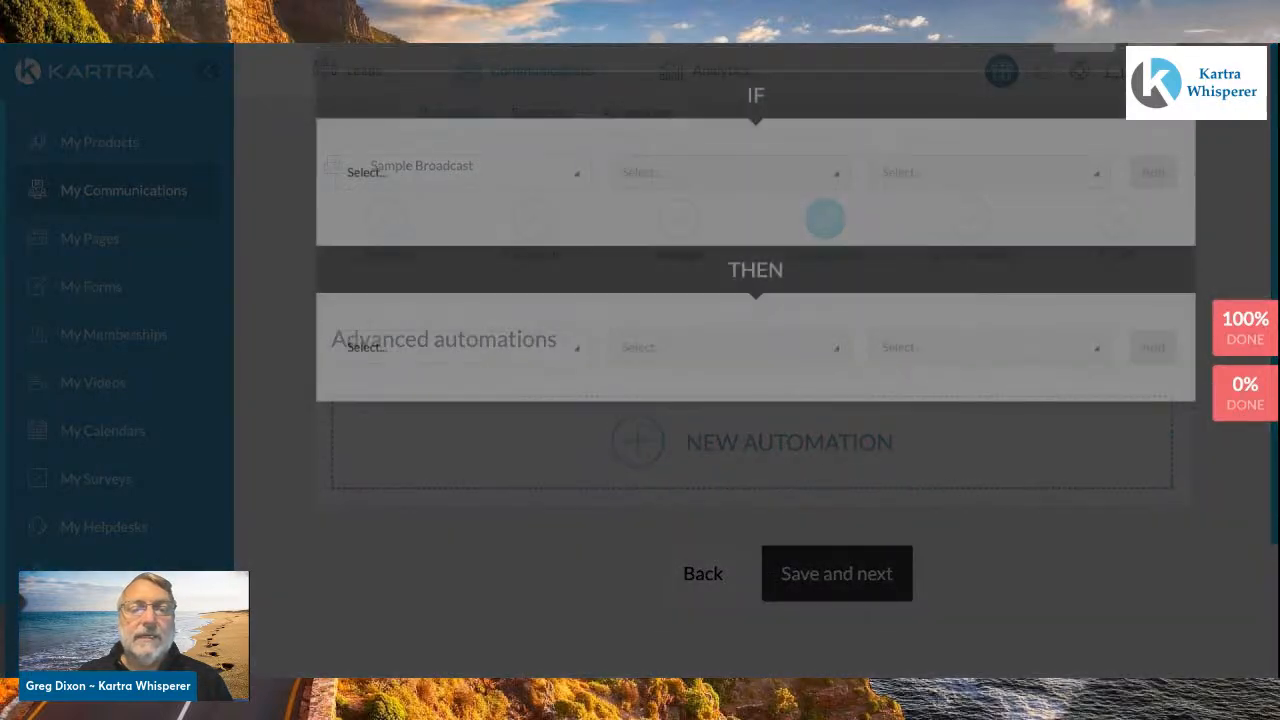
left_click(582, 256)
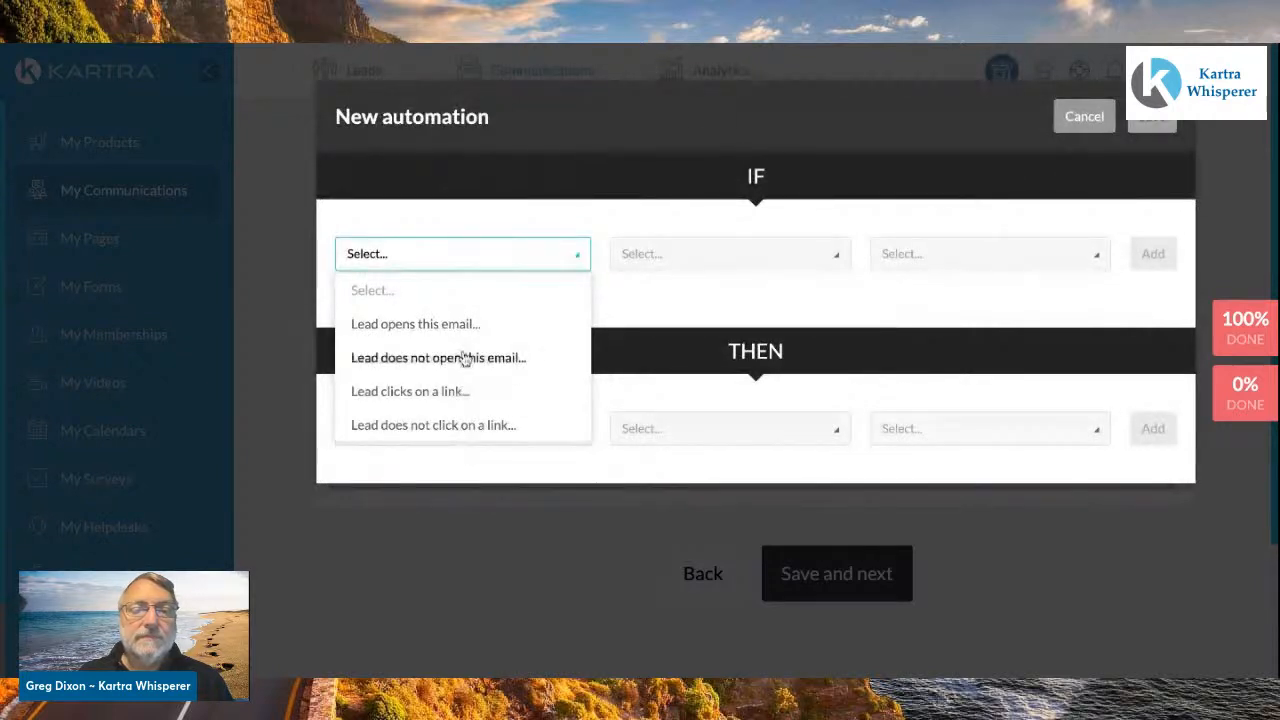
left_click(430, 392)
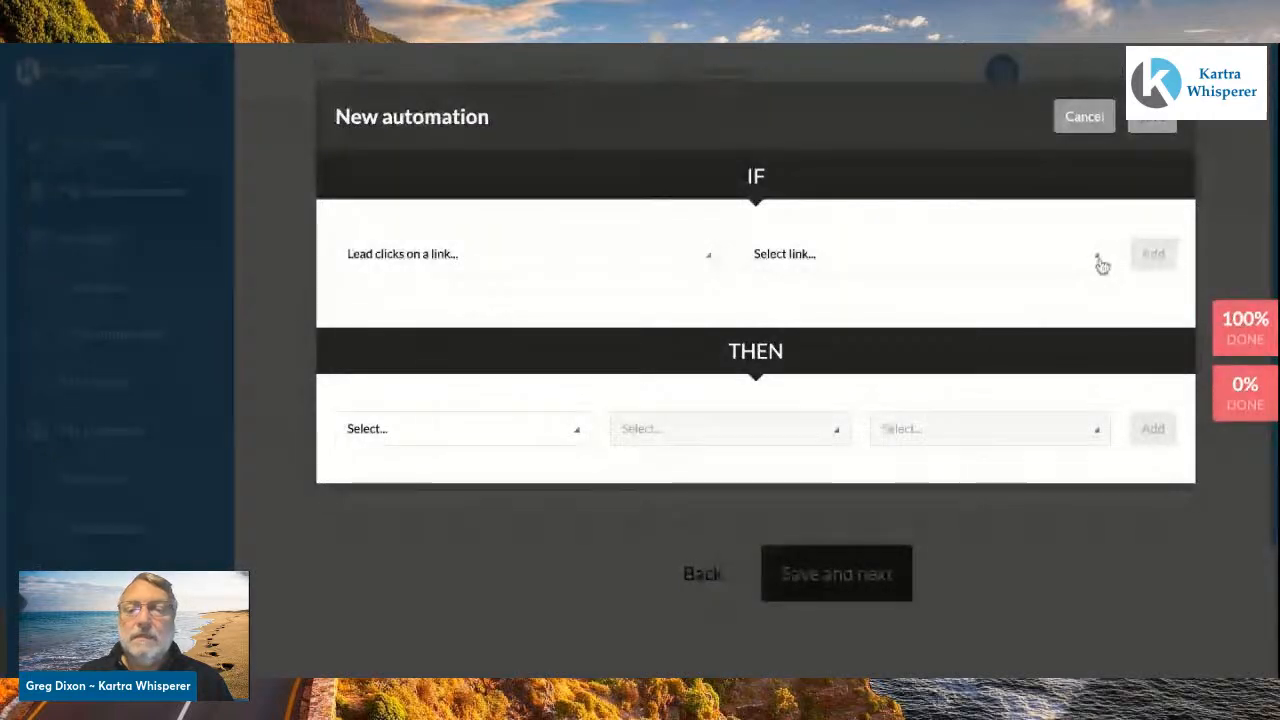
left_click(1100, 260)
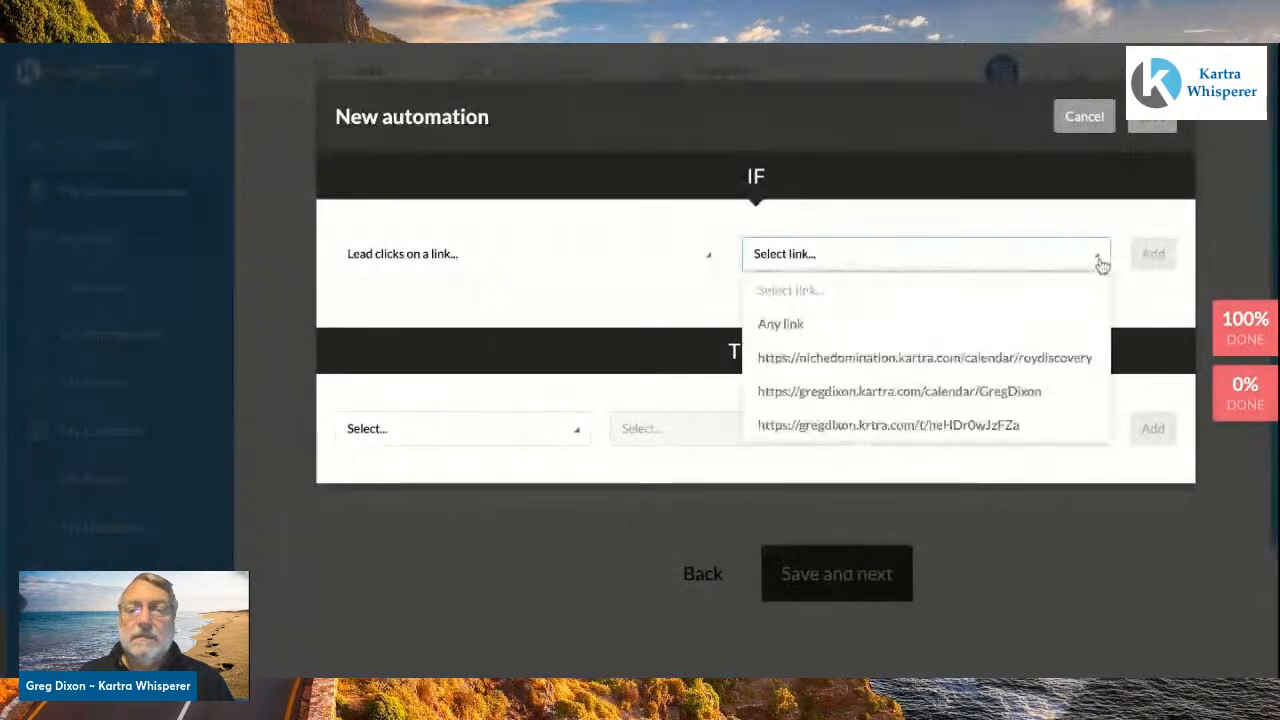
left_click(817, 326)
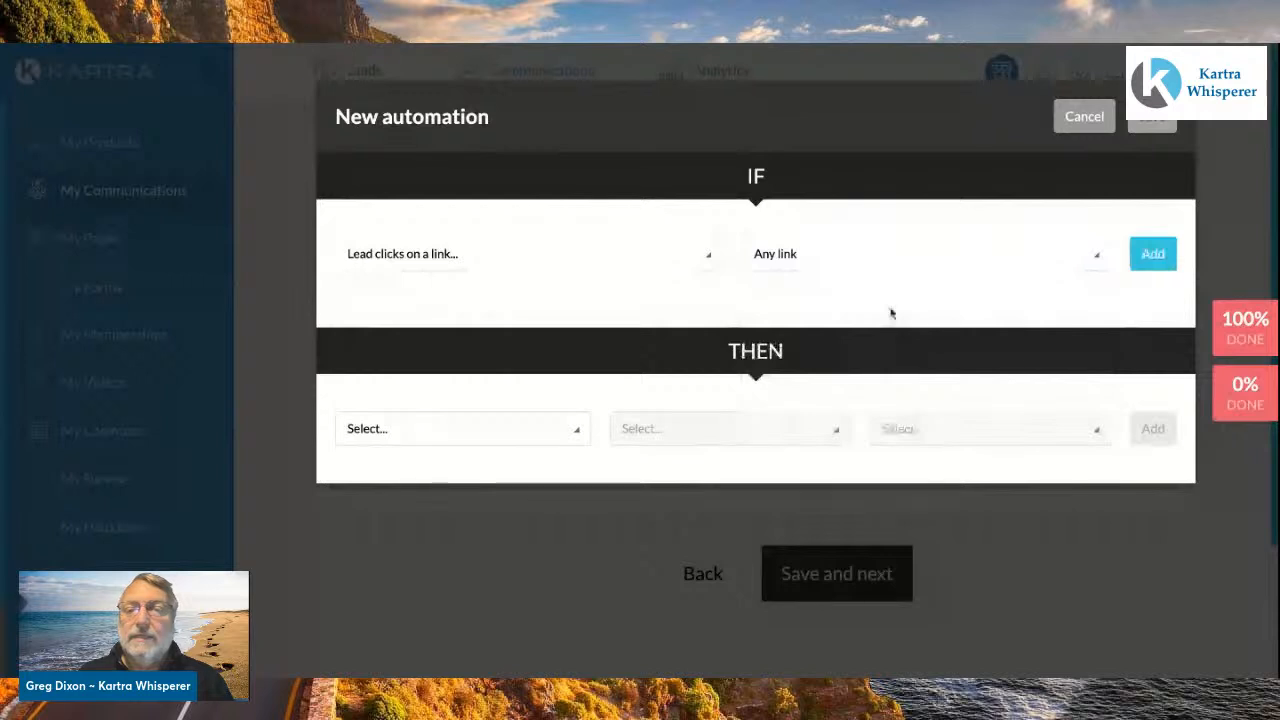
left_click(1150, 256)
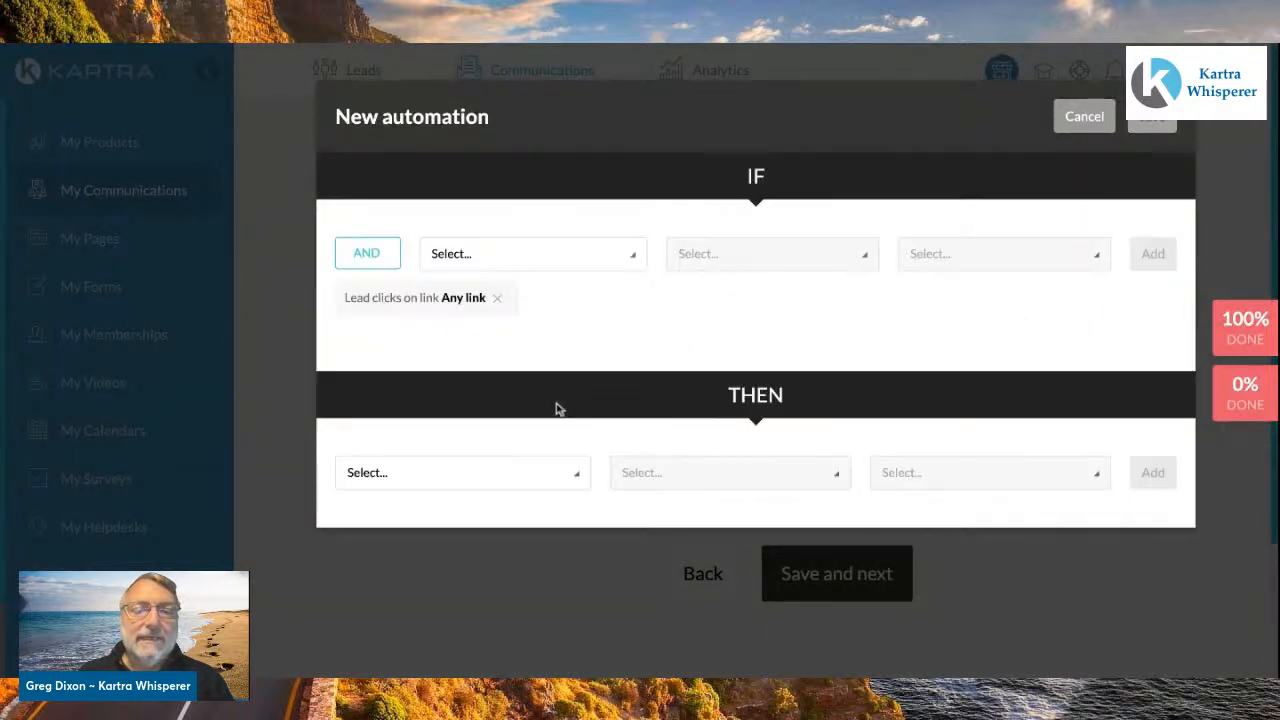
- Set the THEN action to assign a tag from the Demonstration category, and cancel the new automation
left_click(574, 476)
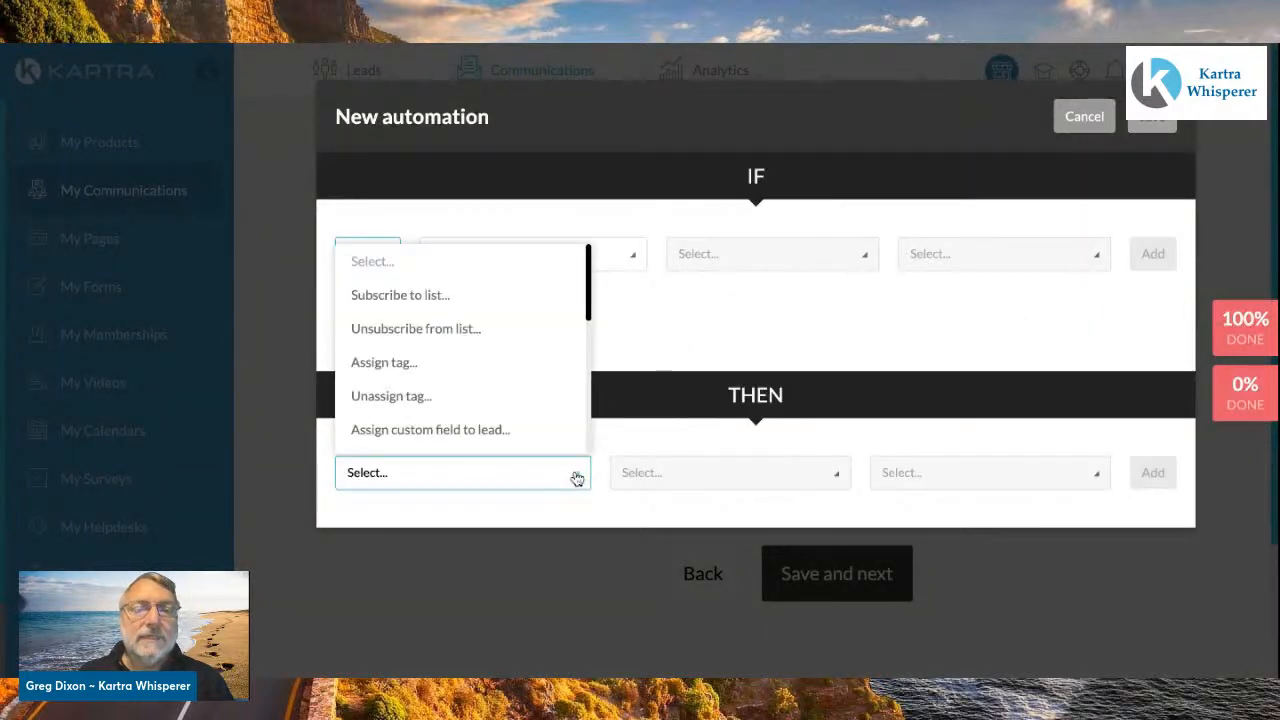
left_click(386, 365)
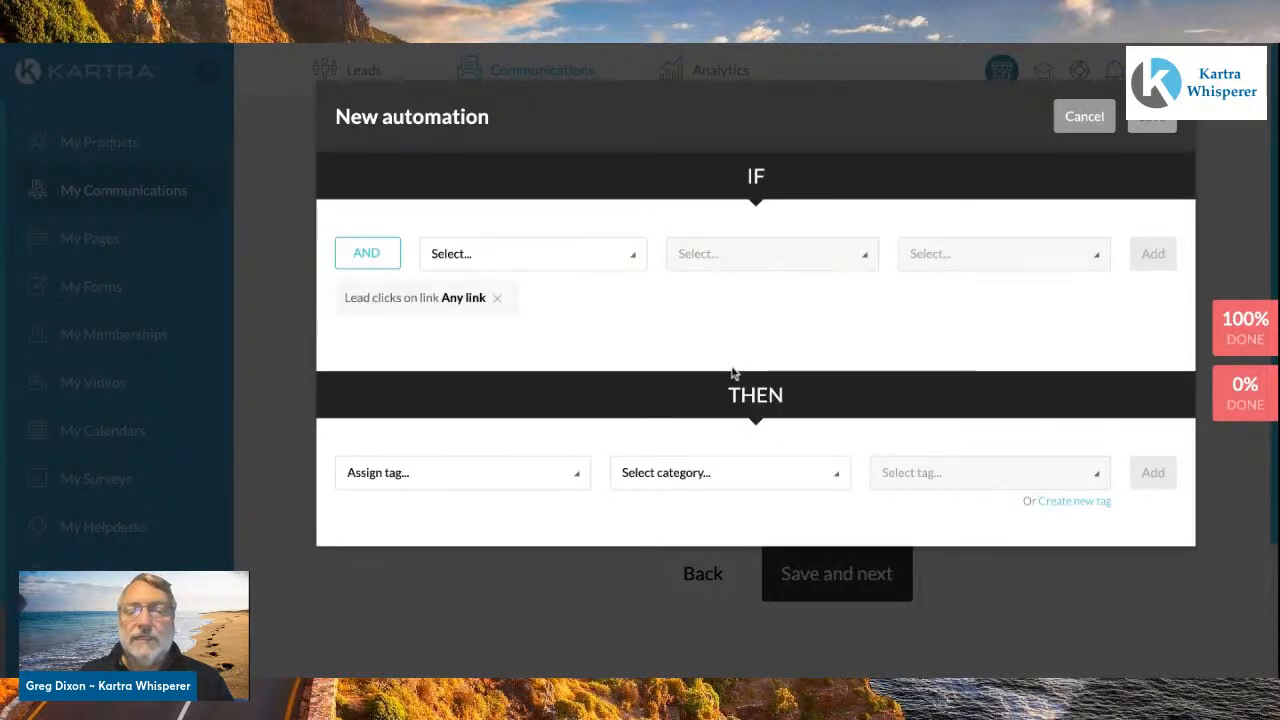
left_click(839, 483)
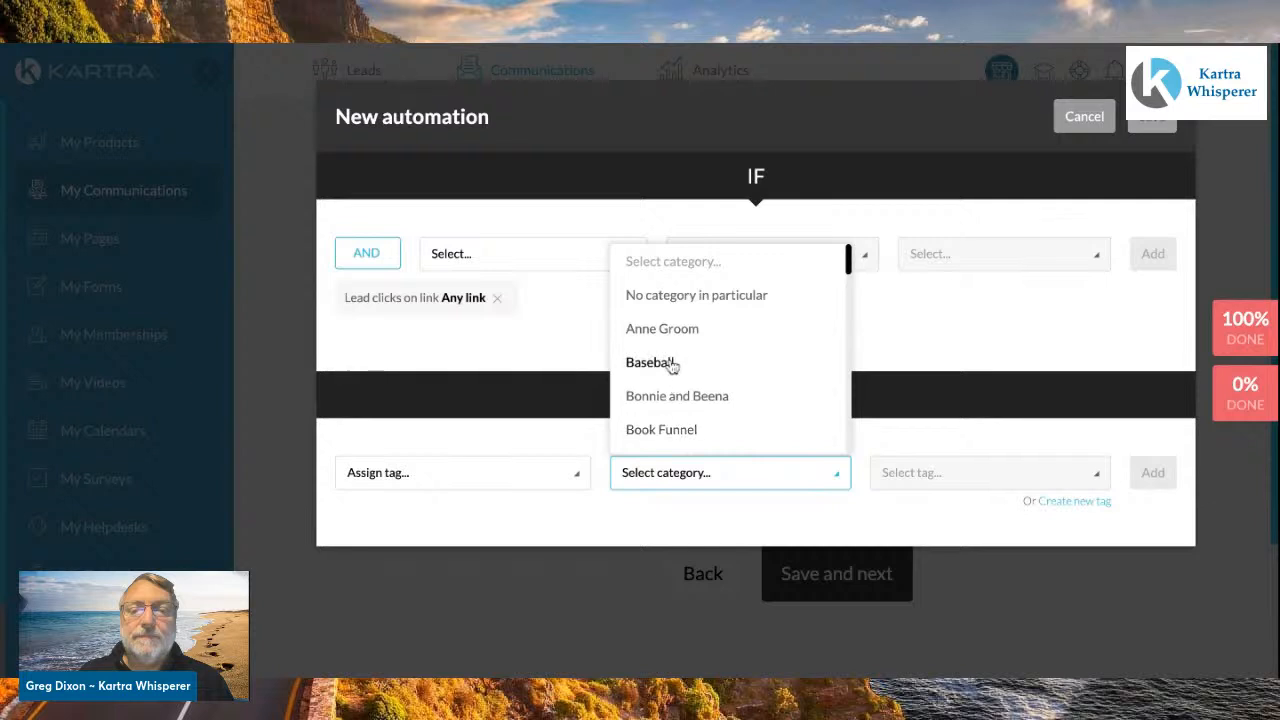
scroll(673, 366, "down", 4)
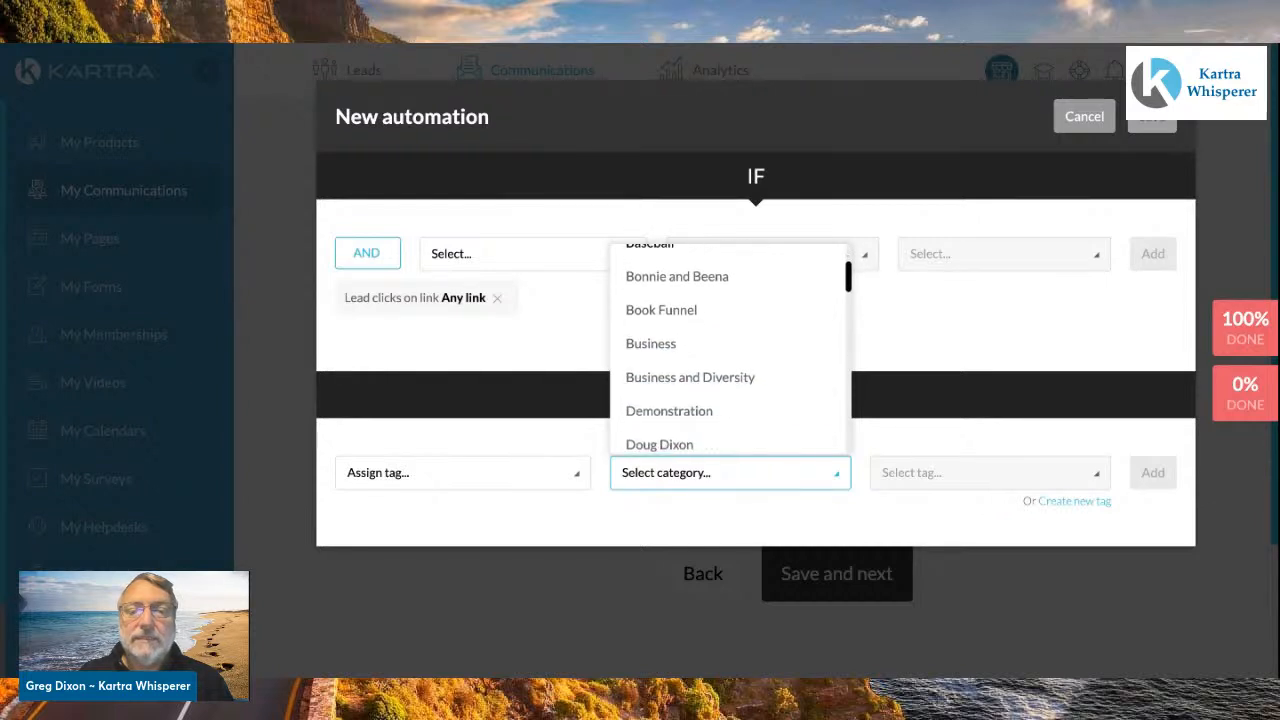
scroll(673, 366, "down", 4)
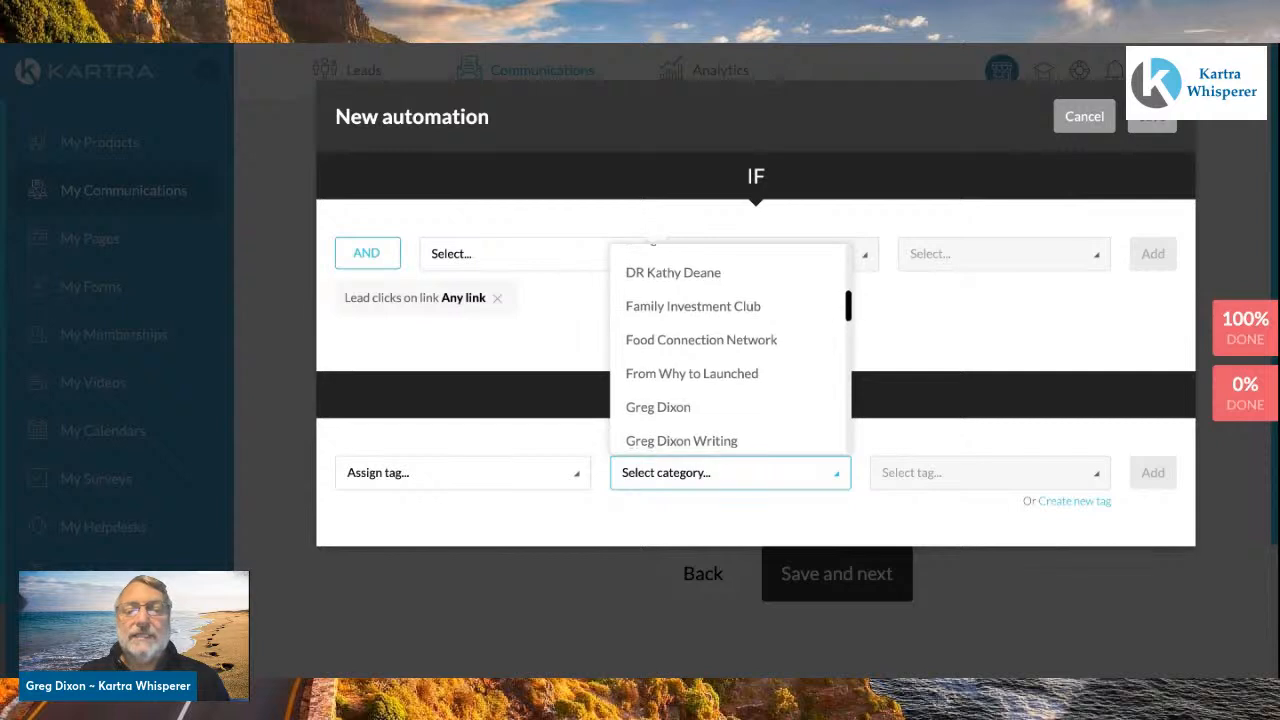
scroll(730, 350, "up", 1)
scroll(730, 350, "down", 1)
scroll(730, 350, "up", 2)
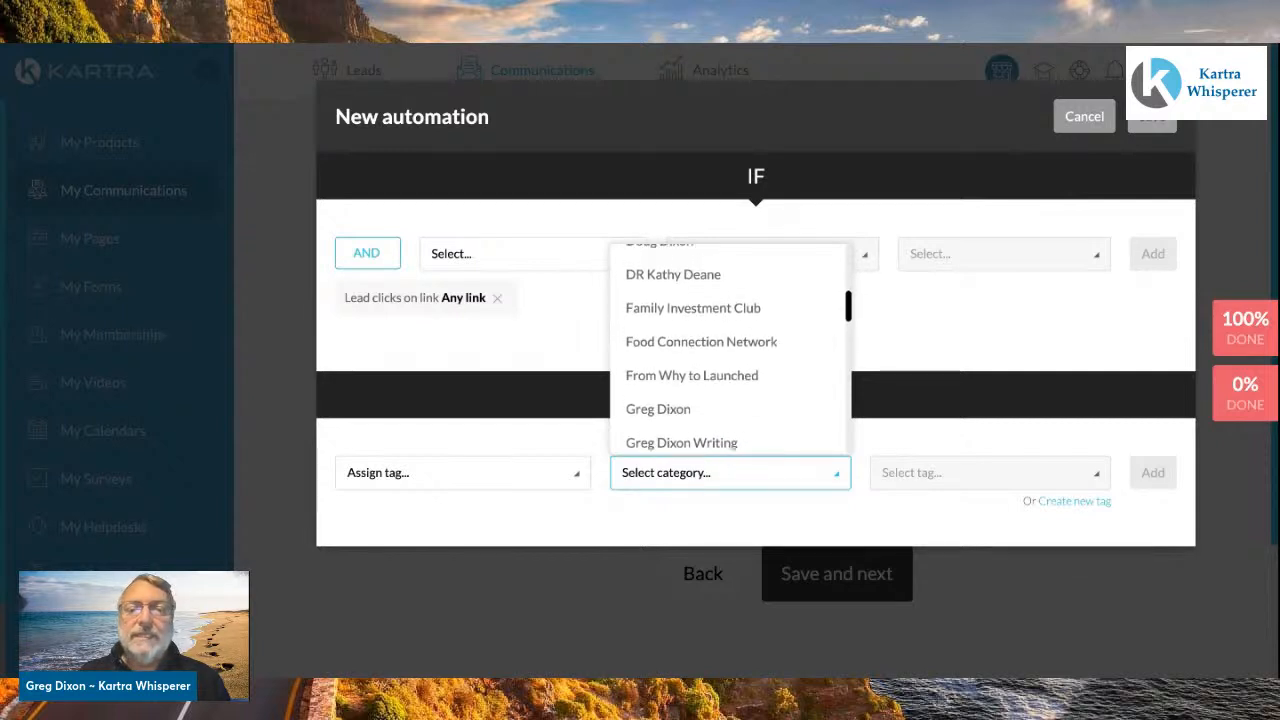
scroll(730, 350, "up", 3)
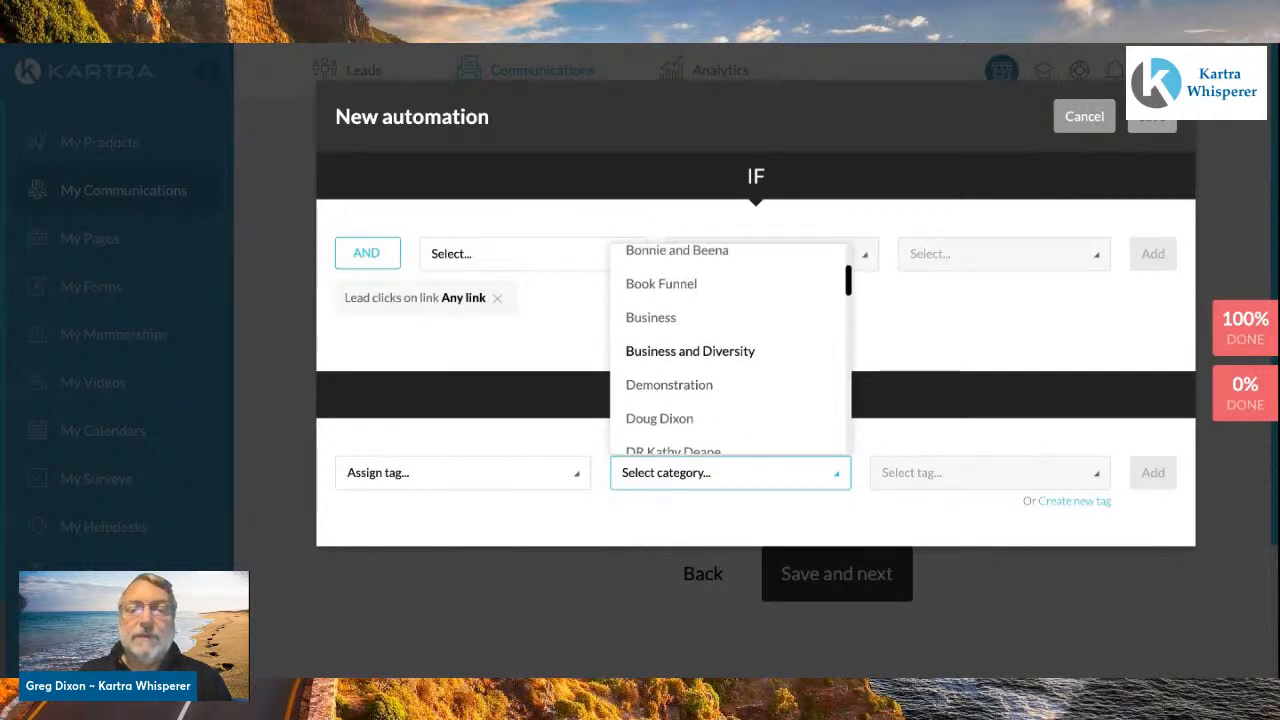
left_click(670, 385)
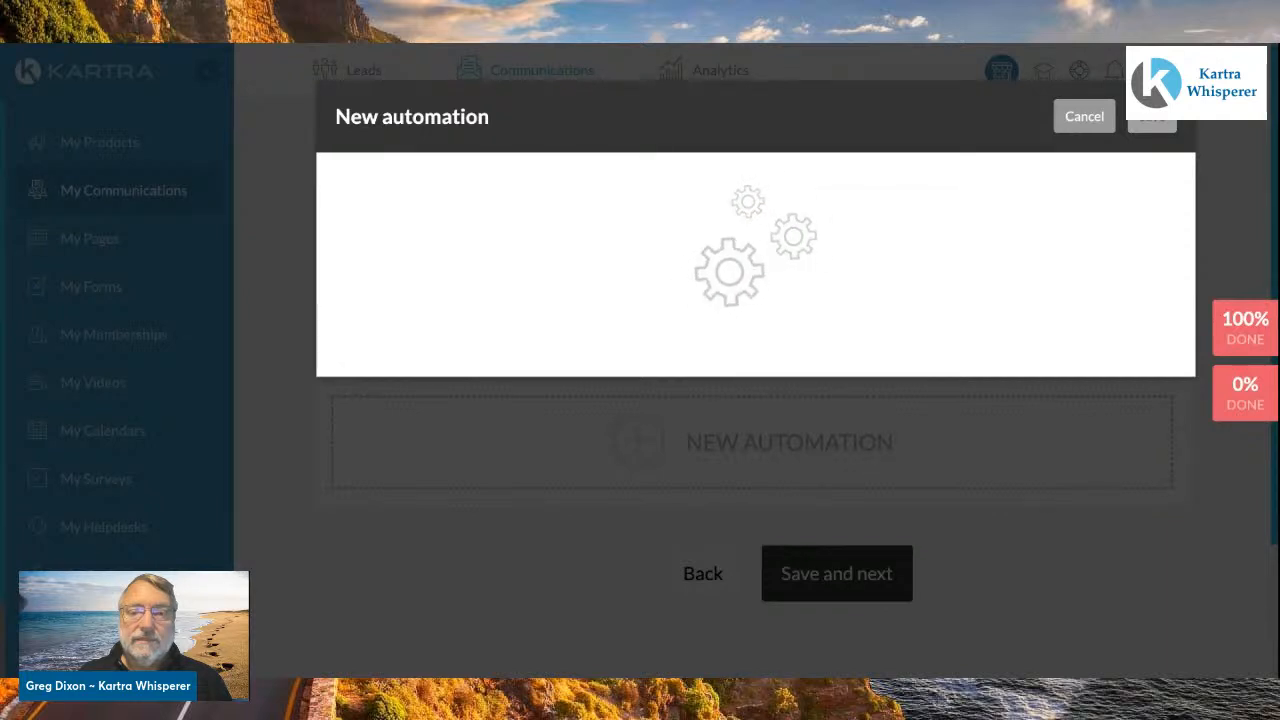
left_click(1082, 120)
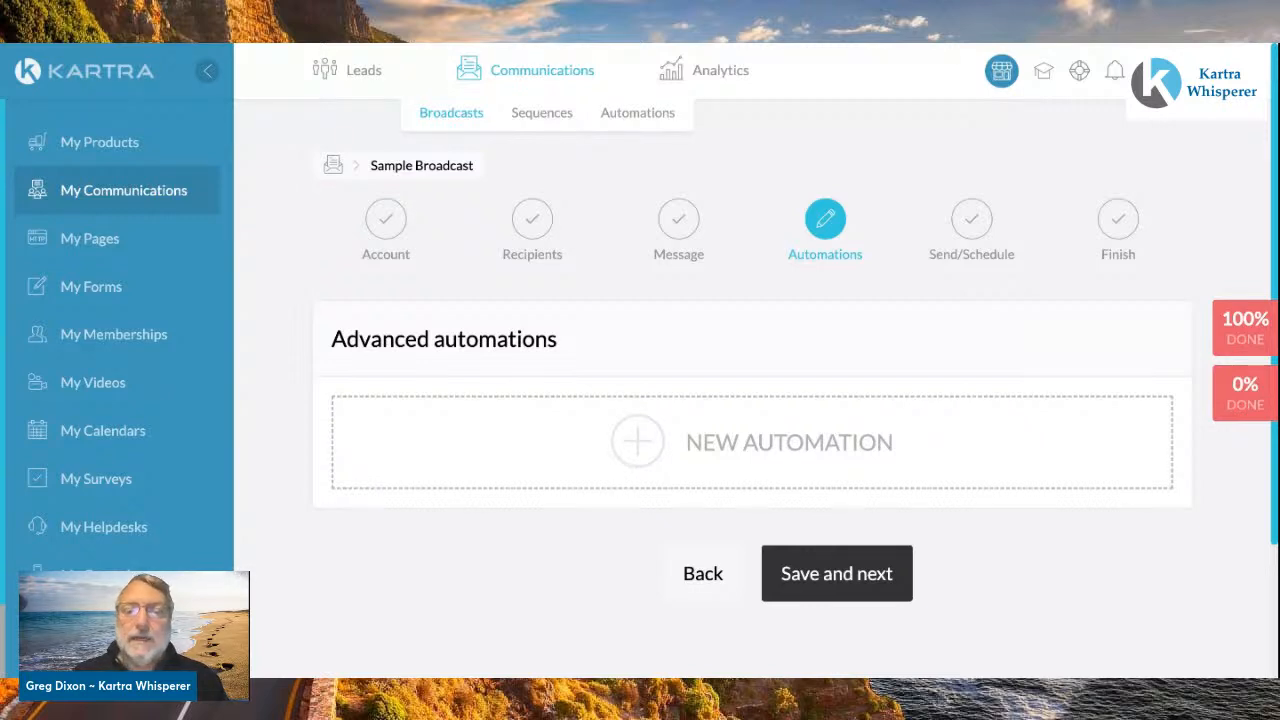
- Proceed without an automation to the Send/Schedule stage and look over the delivery options and recommendations
left_click(874, 575)
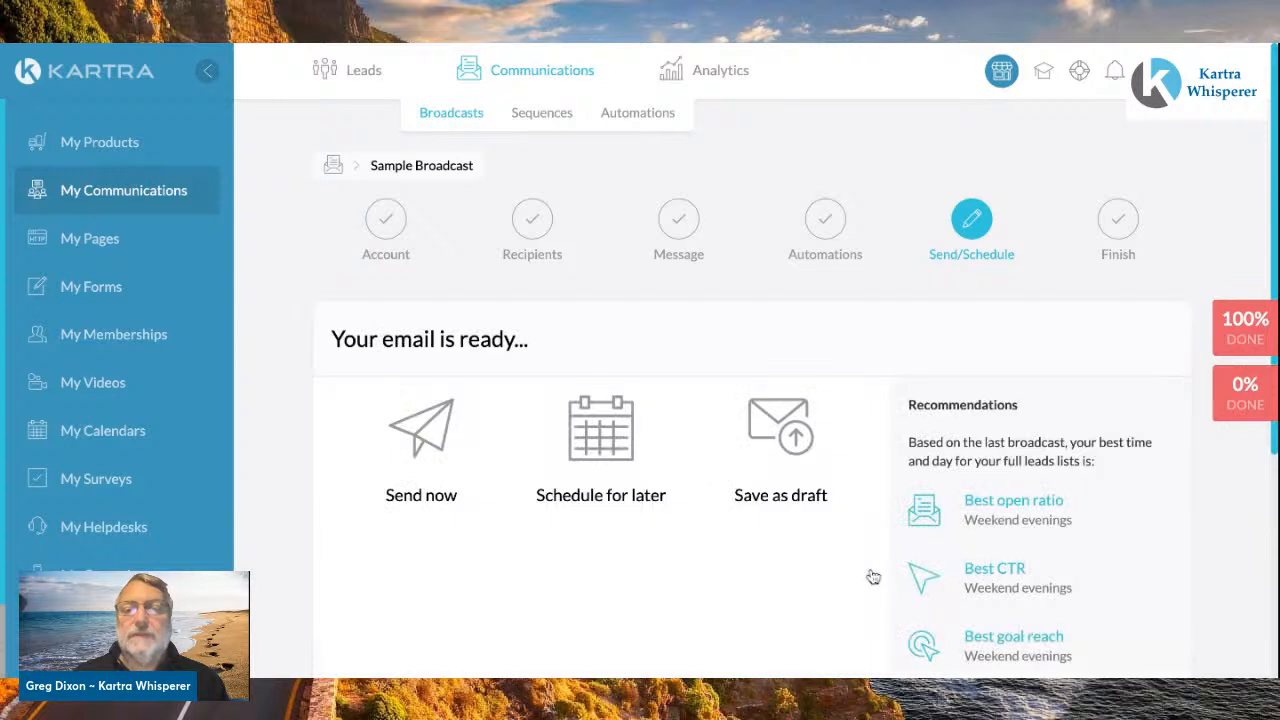
scroll(742, 580, "down", 1)
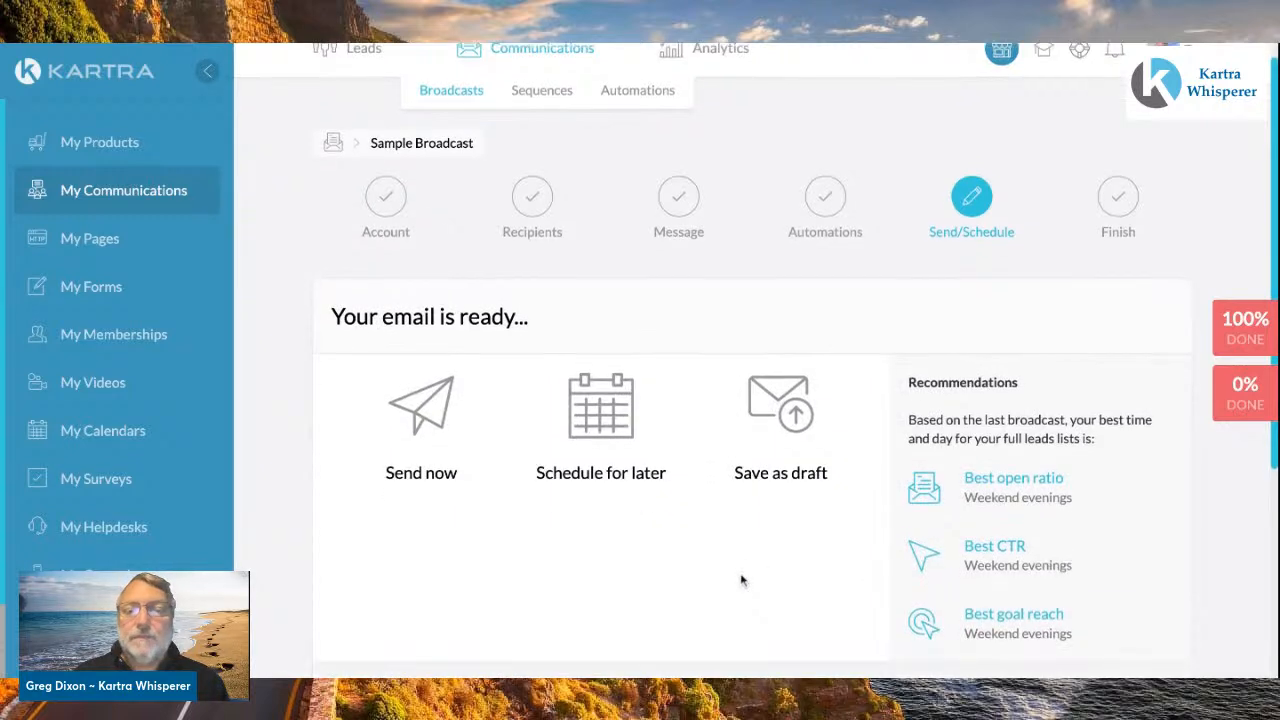
scroll(742, 580, "down", 1)
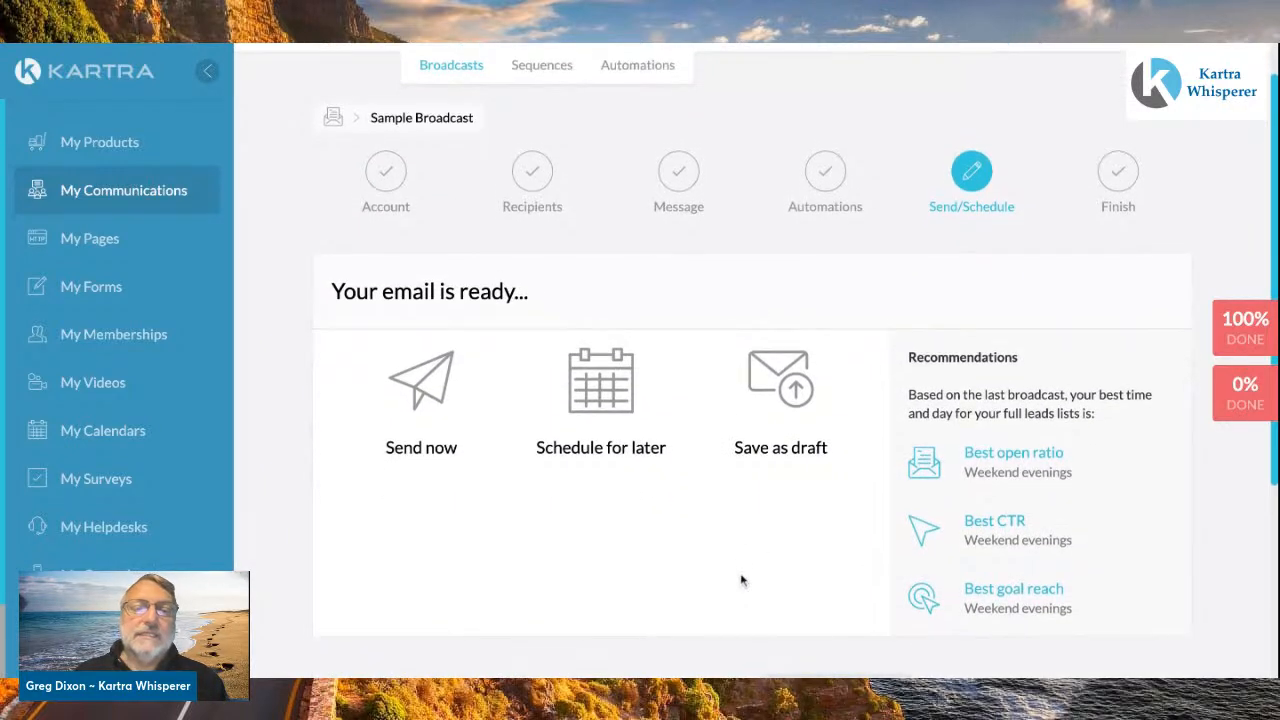
scroll(742, 580, "down", 2)
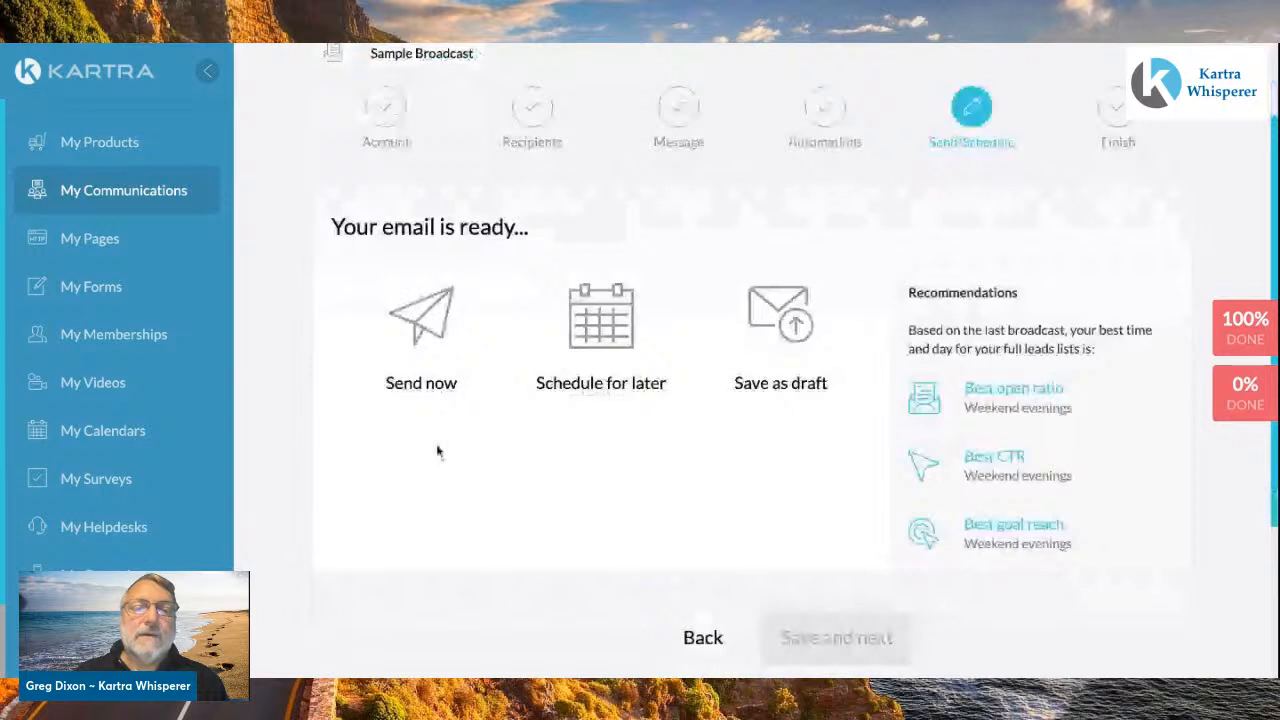
- Try the Send now option and switch to Schedule for later, setting the date to 03/30/2022 and the time to 08:00 am
left_click(415, 335)
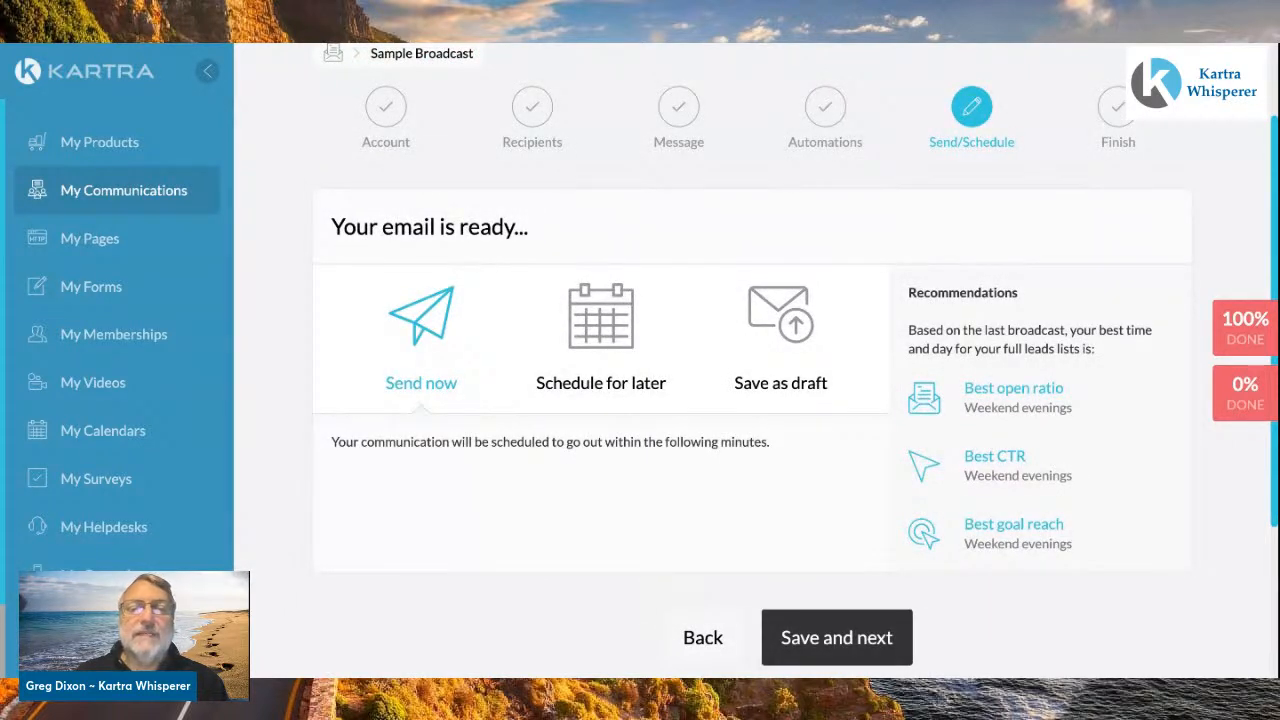
left_click(603, 326)
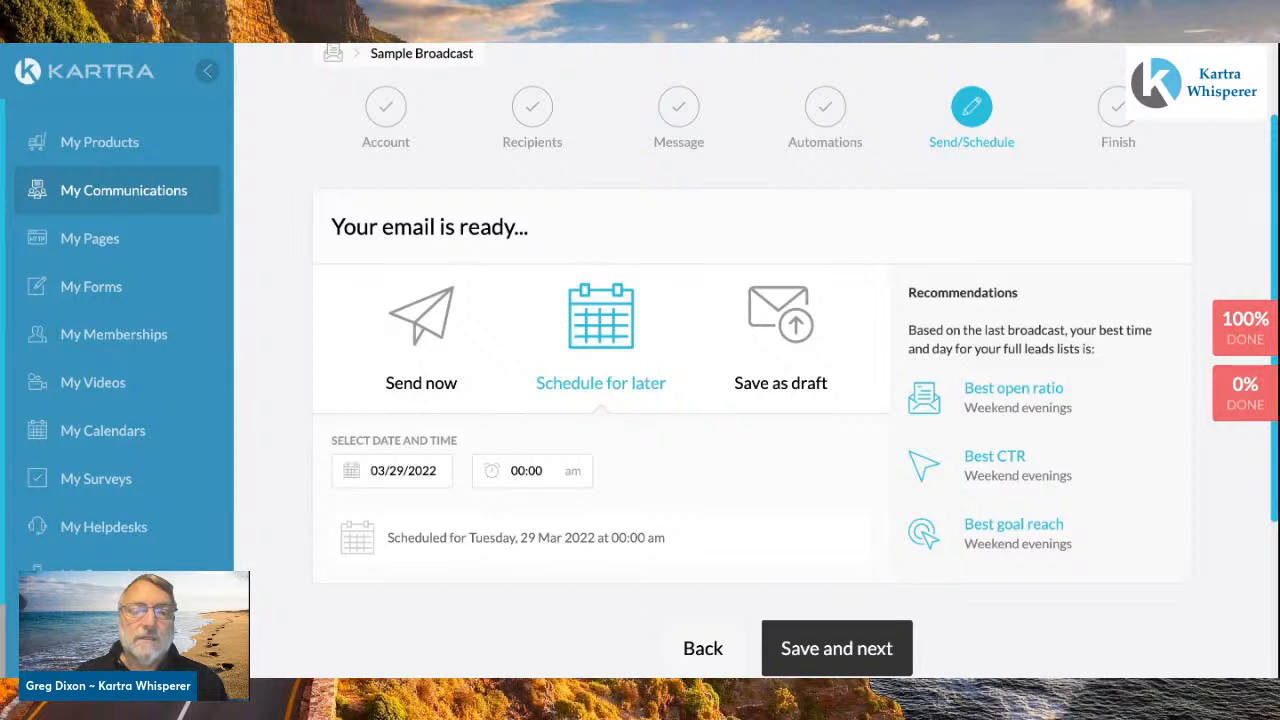
left_click(417, 471)
left_click(440, 434)
left_click(516, 470)
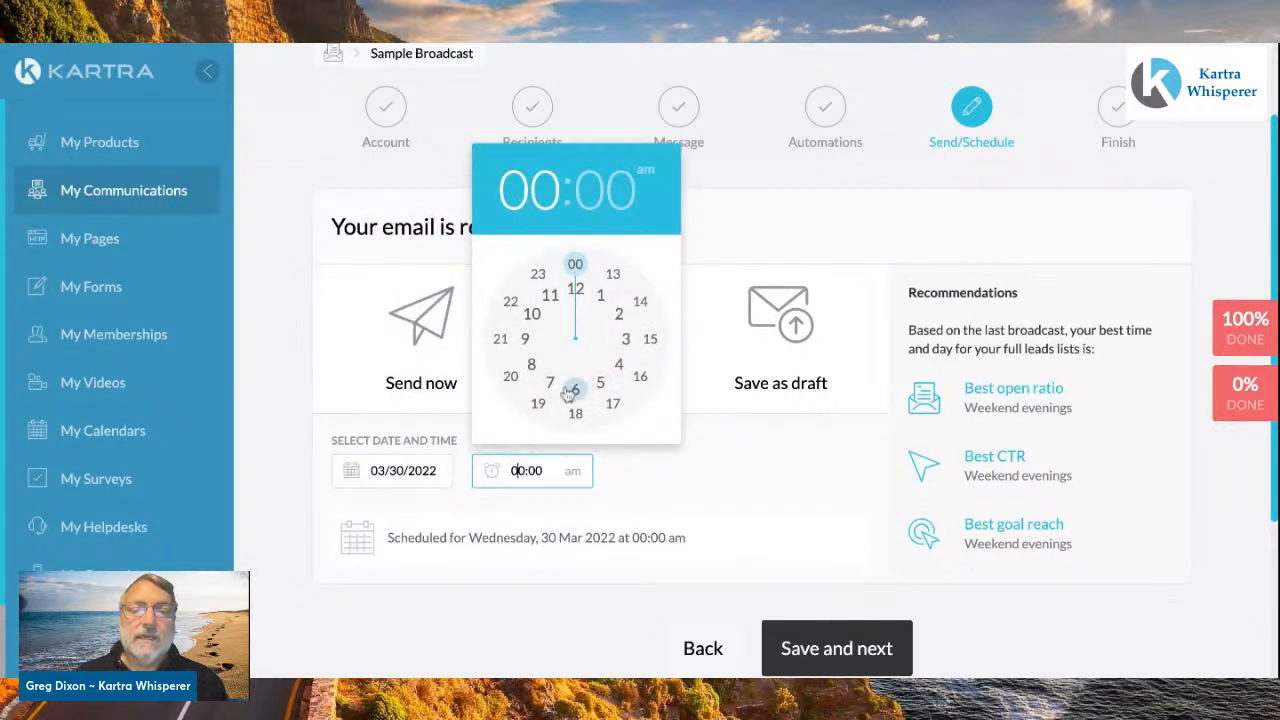
left_click(535, 365)
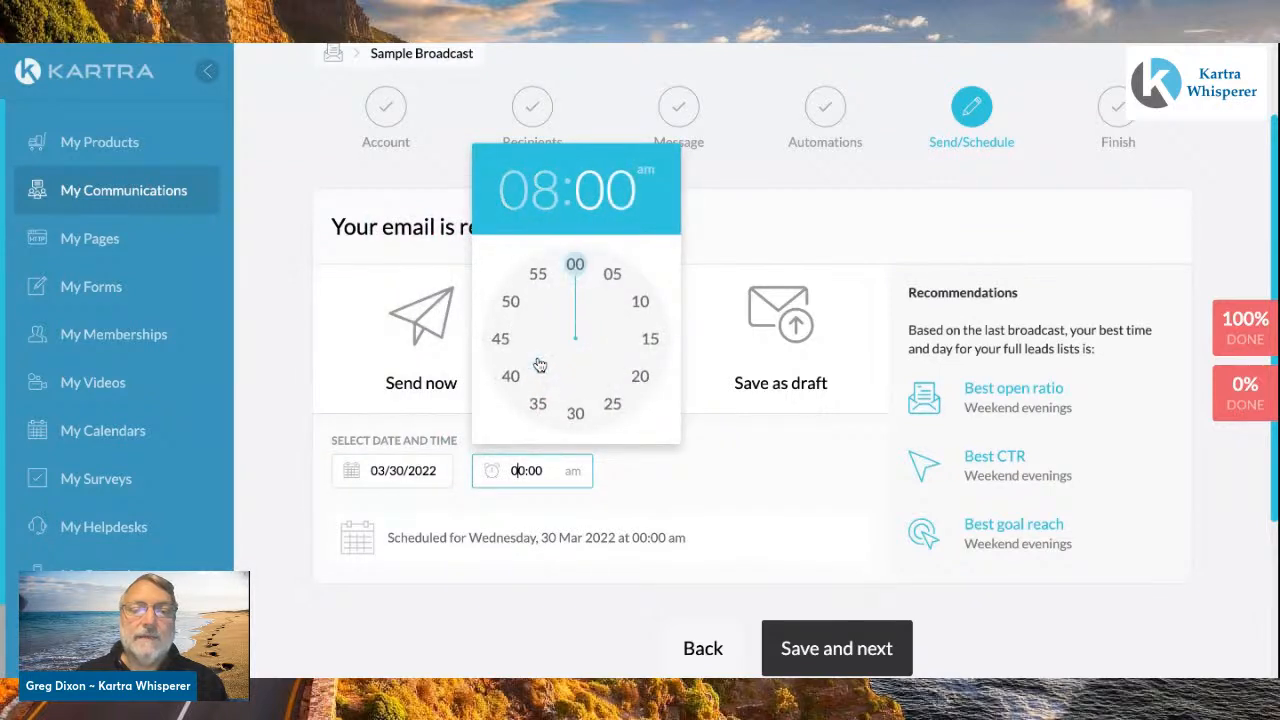
left_click(575, 270)
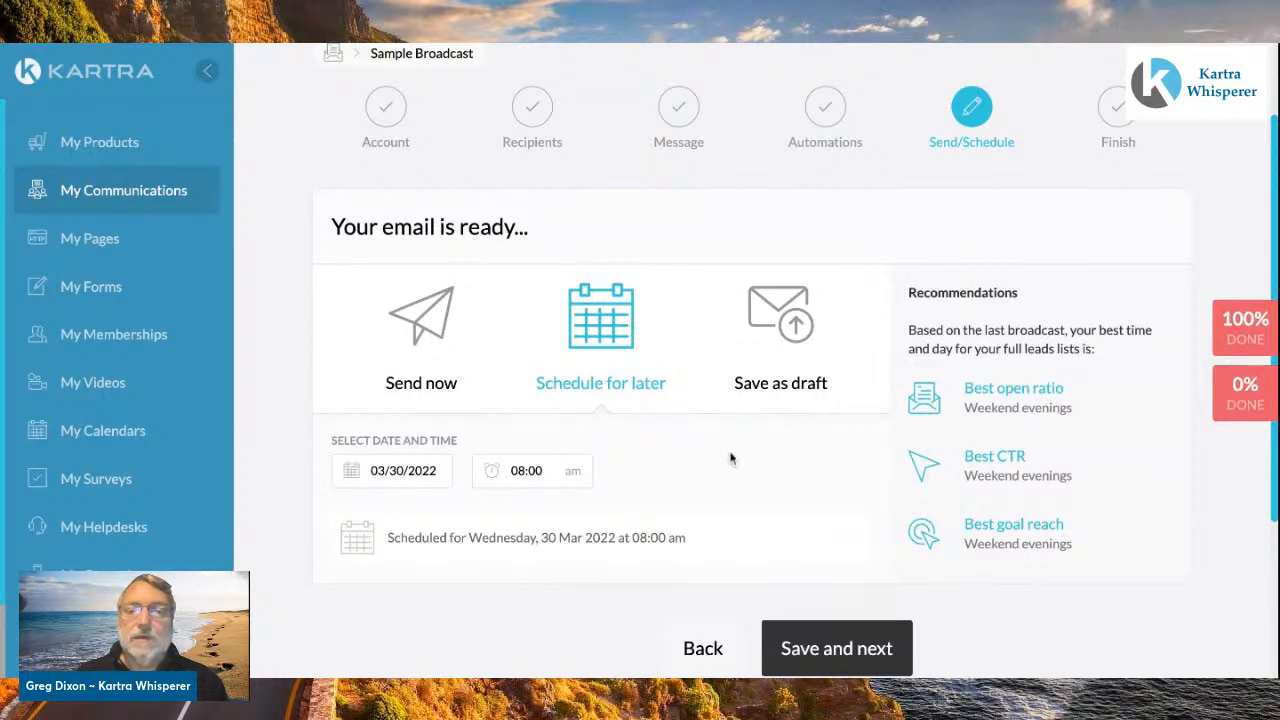
- Choose to save the broadcast as a draft, finish it and review the broadcast details
left_click(773, 316)
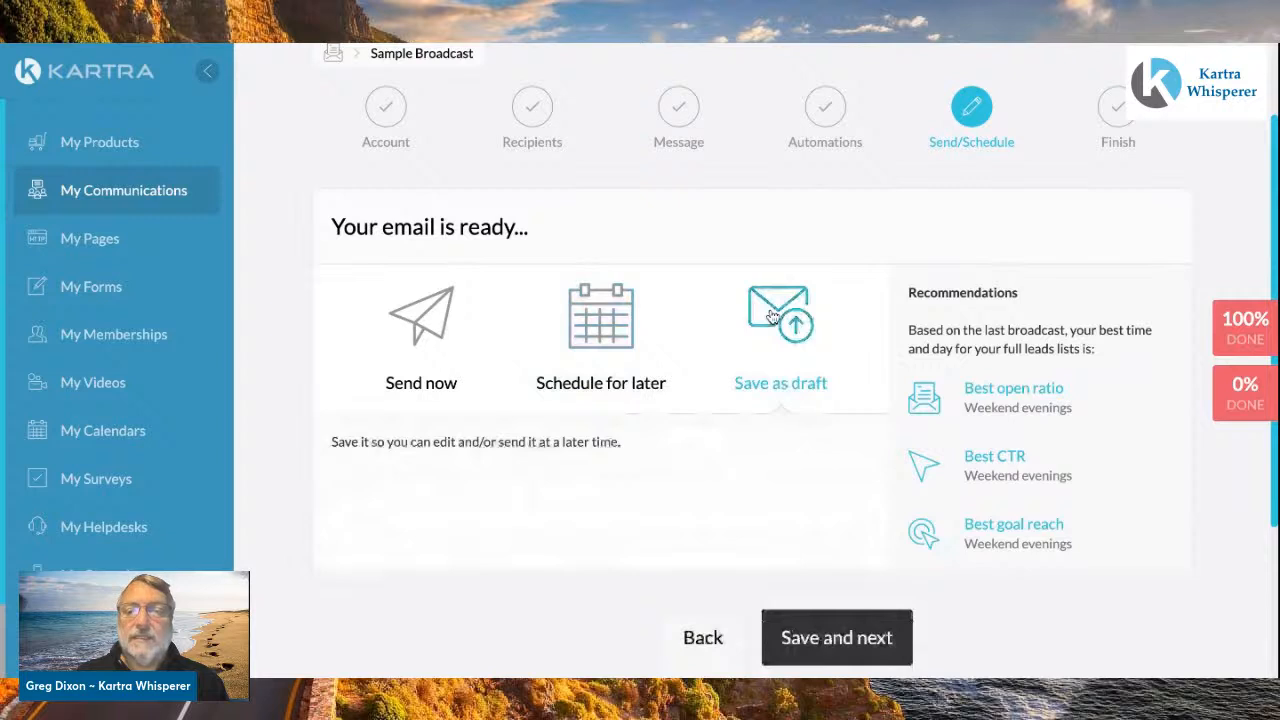
left_click(865, 660)
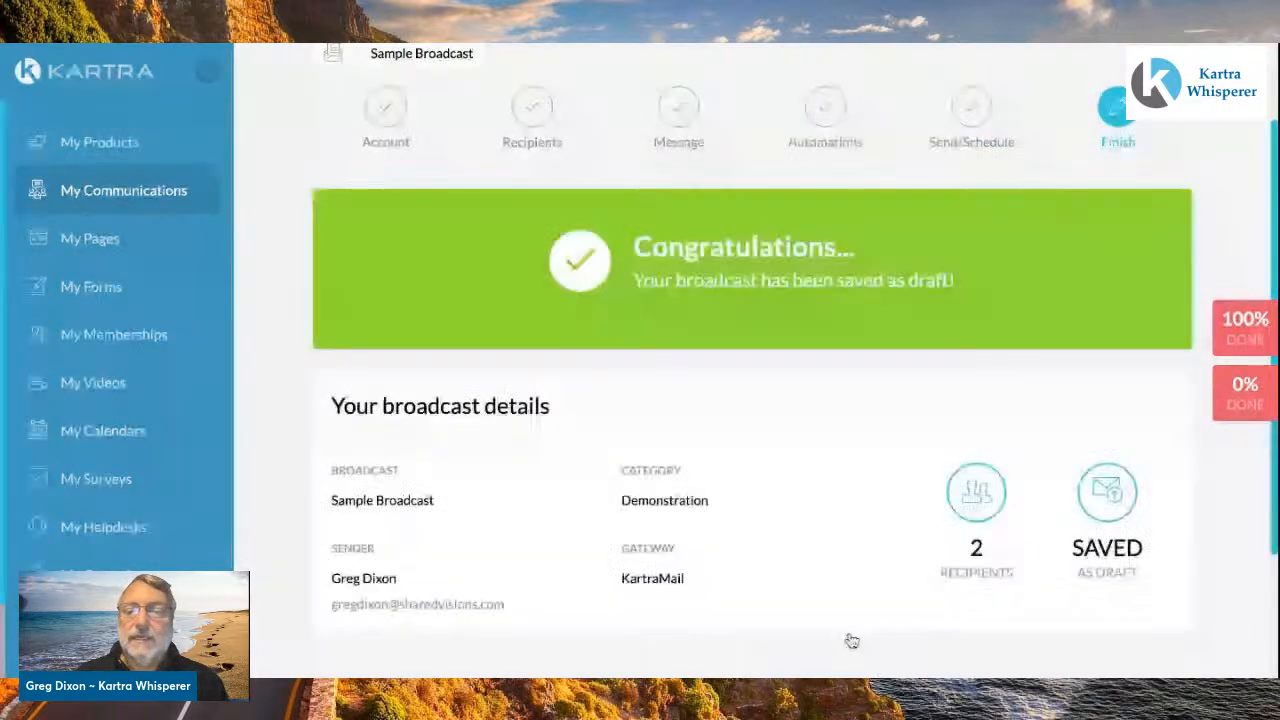
scroll(895, 519, "down", 2)
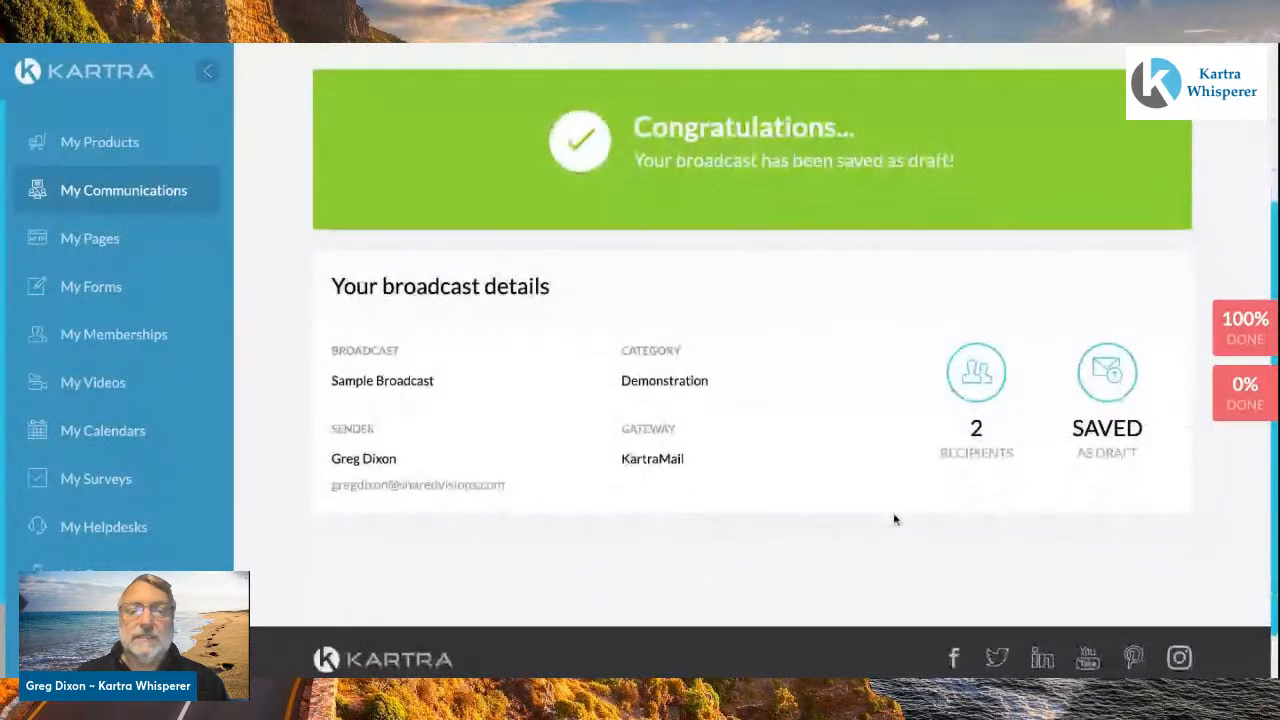